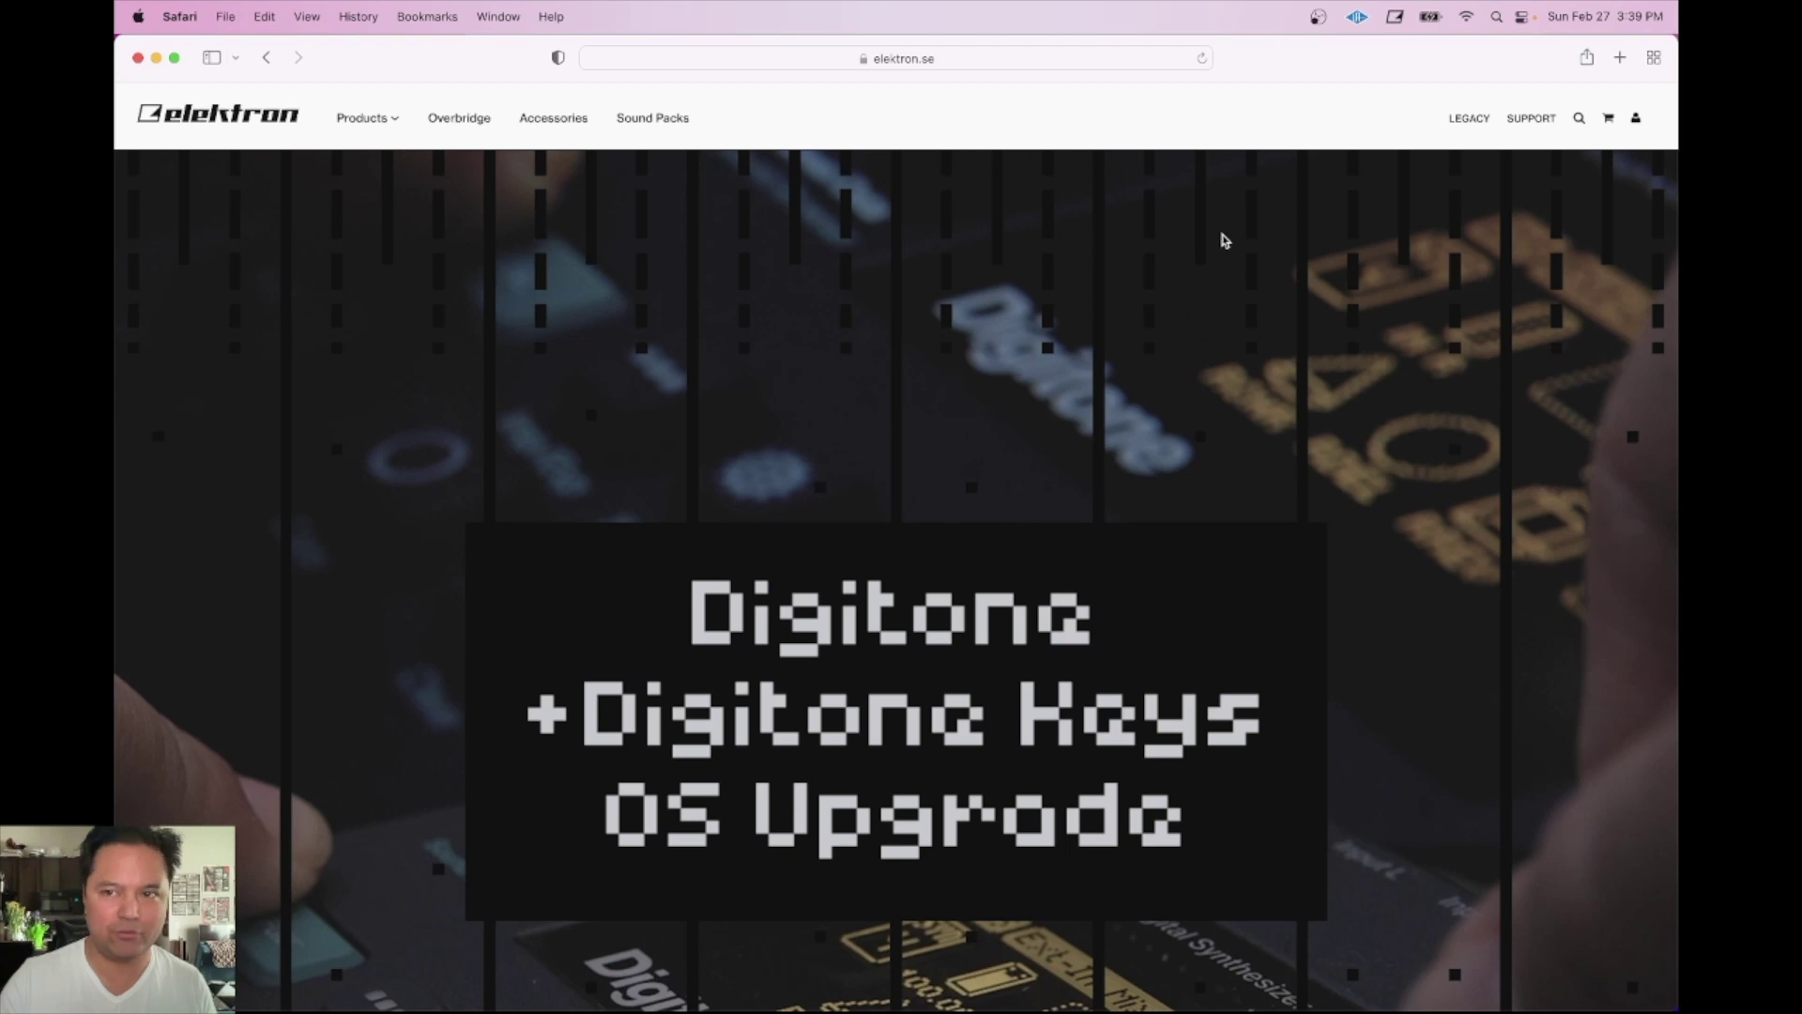
Step: Open Elektron's support page with Overbridge as the subject and scroll to the 2.0.65 downloads
{"action": "left_click", "coordinate": [1538, 120]}
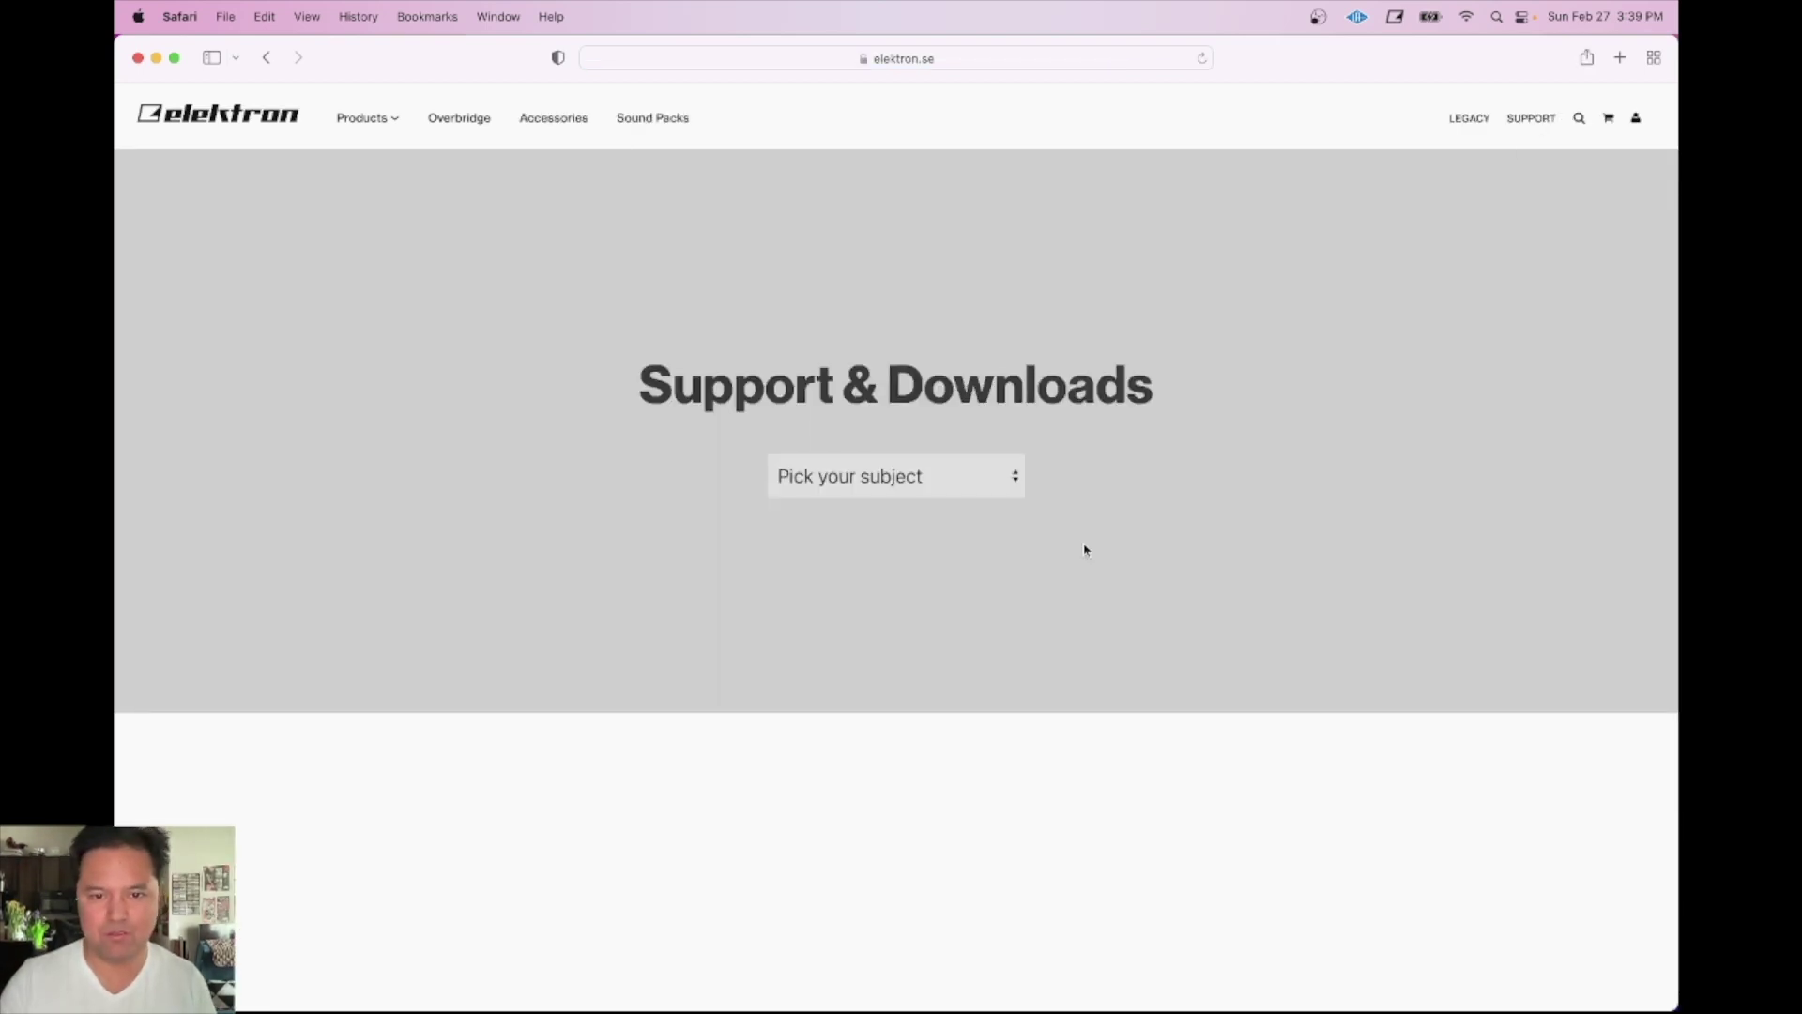
{"action": "left_click", "coordinate": [937, 475]}
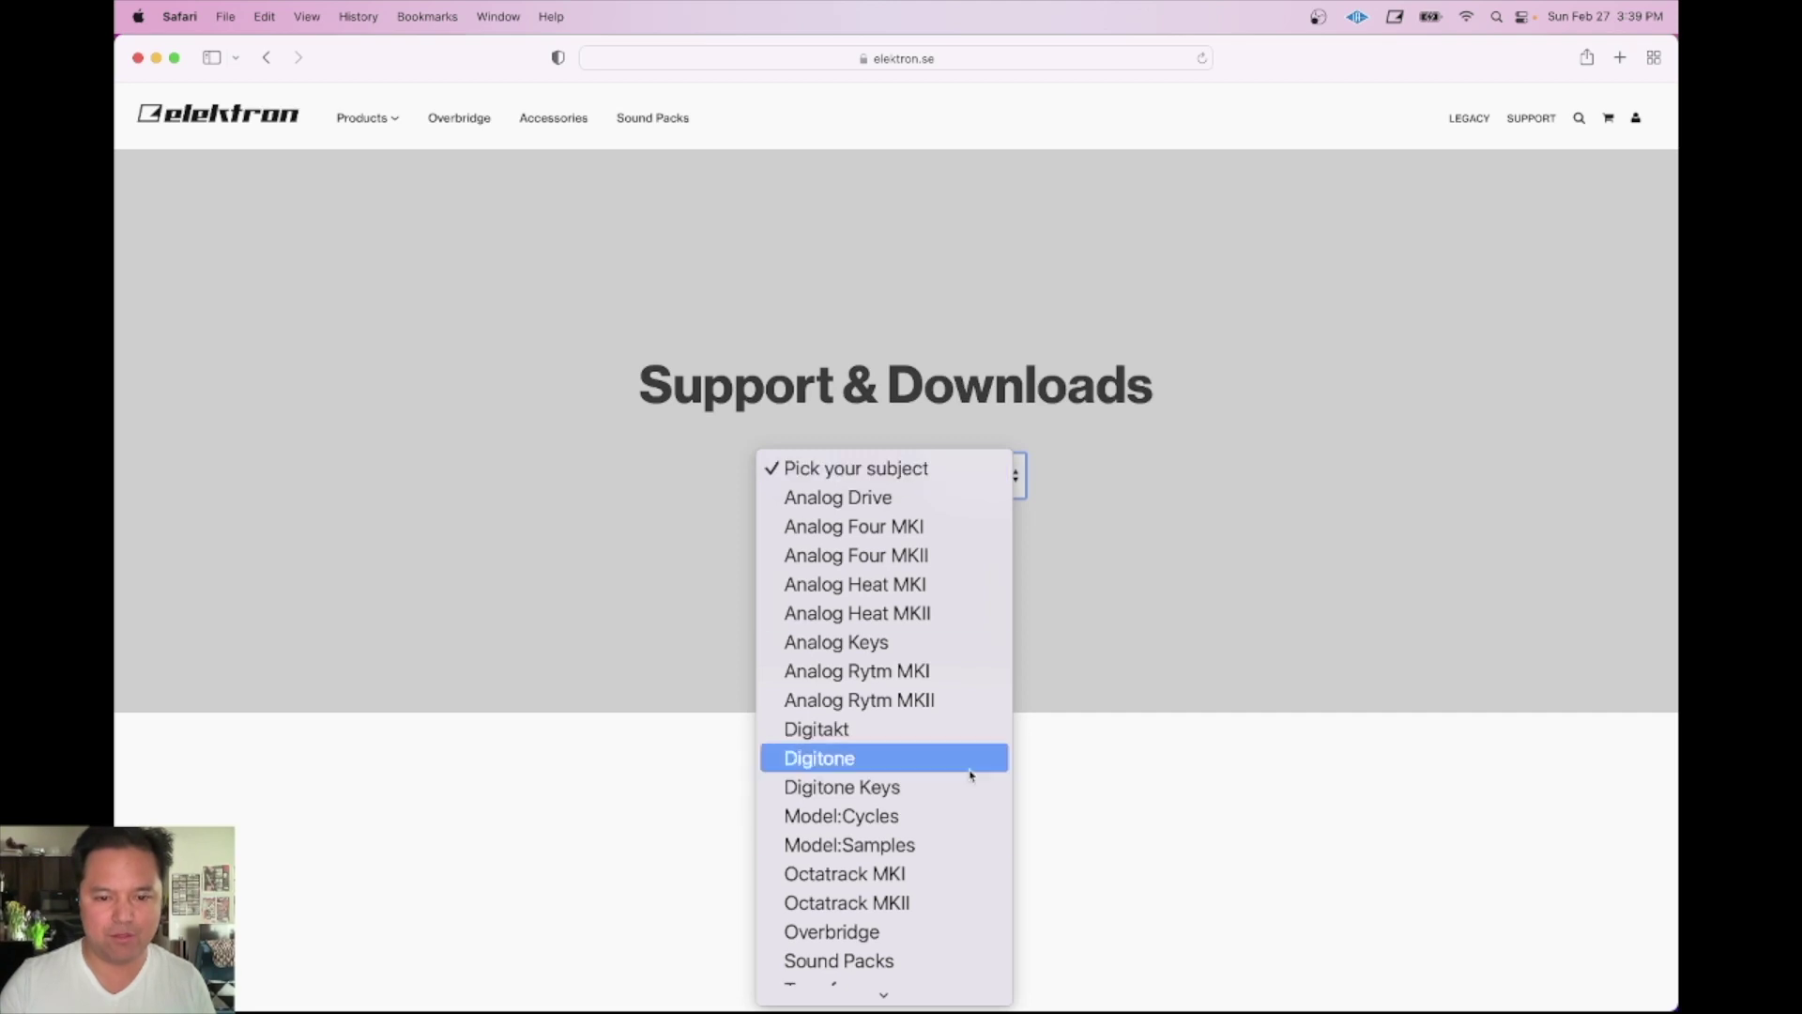
{"action": "left_click", "coordinate": [970, 941]}
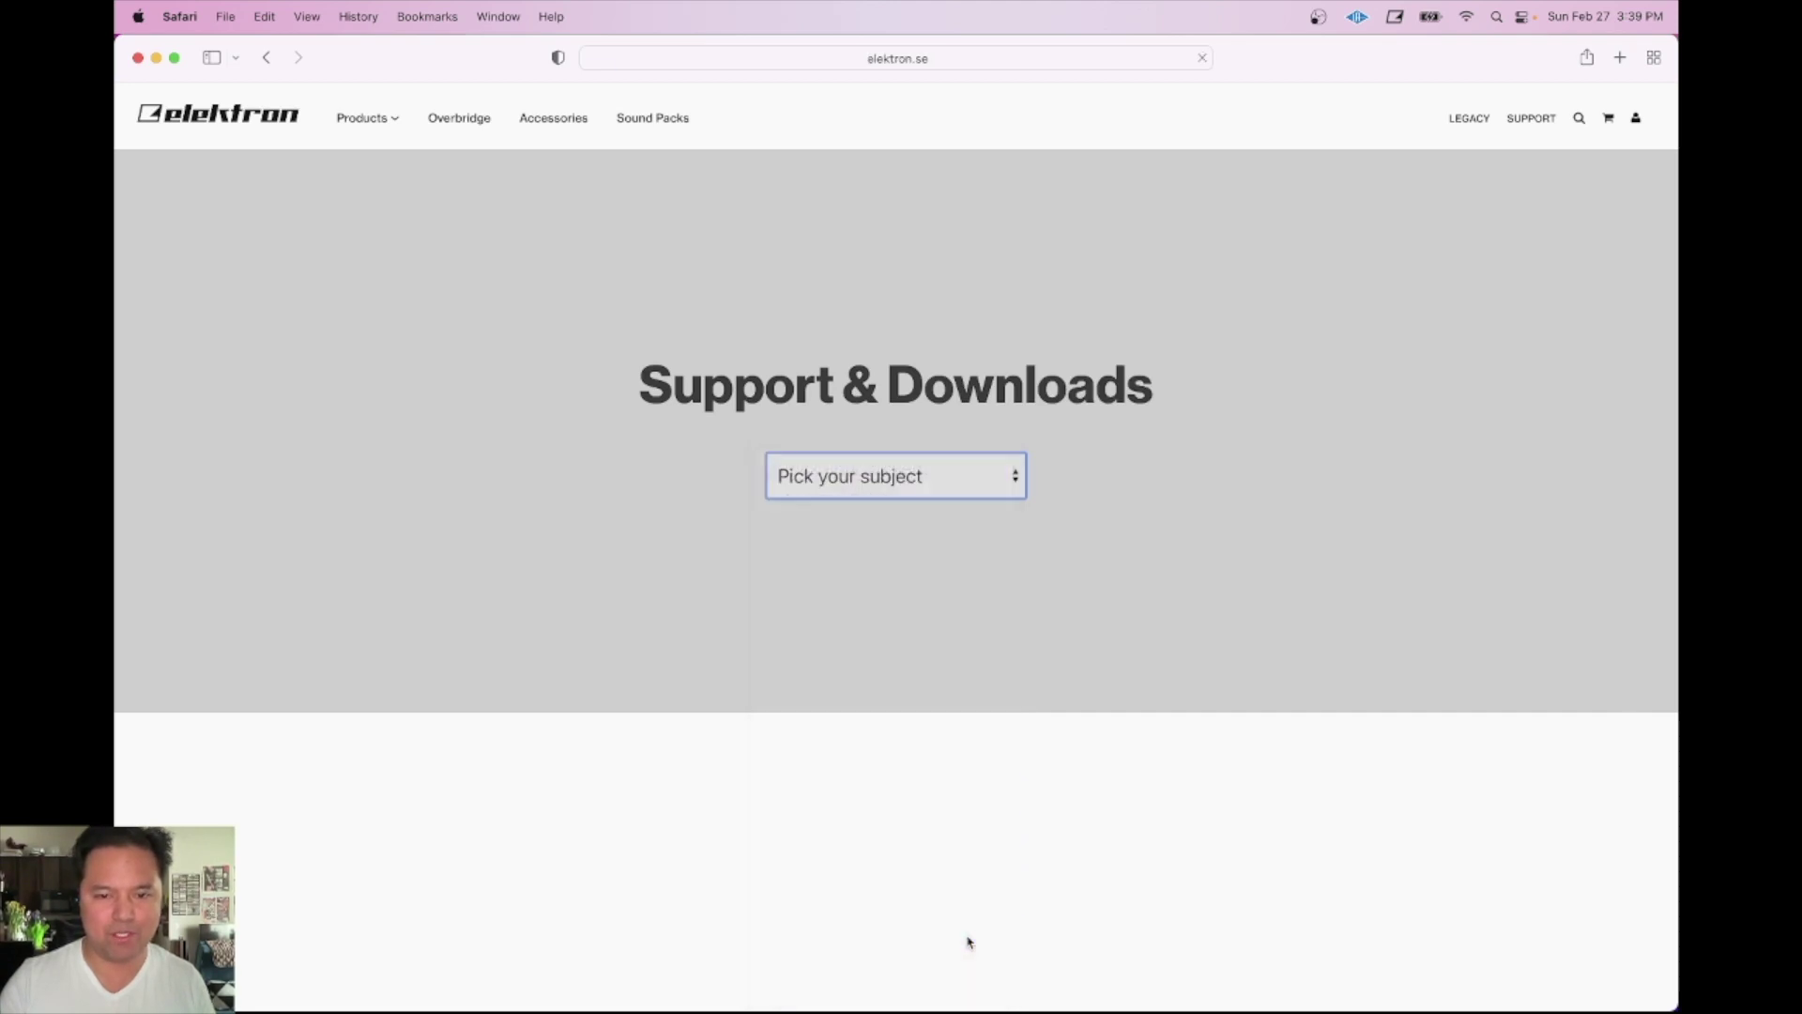
{"action": "scroll", "coordinate": [966, 555], "scroll_direction": "down", "scroll_amount": 3}
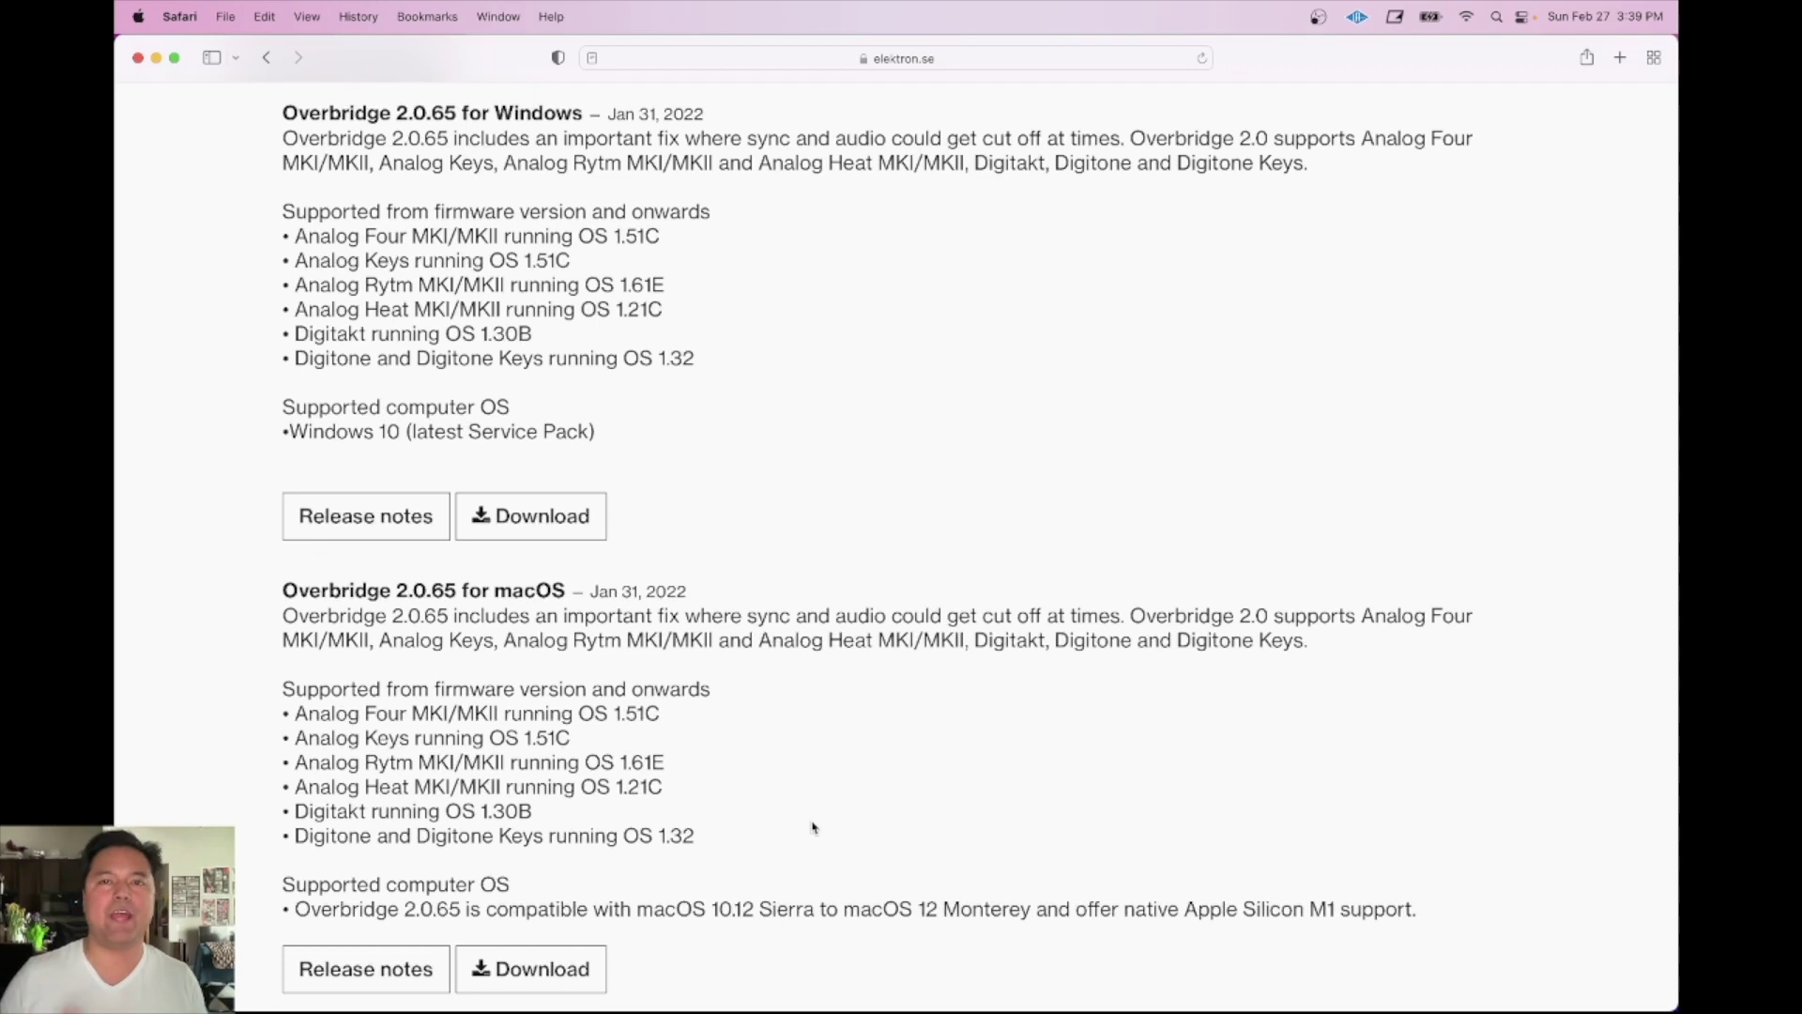
Step: Check the Windows release date, Jan 31, 2022, then return to Ableton Live
{"action": "left_click_drag", "start_coordinate": [603, 114], "coordinate": [709, 125]}
{"action": "left_click", "coordinate": [720, 118]}
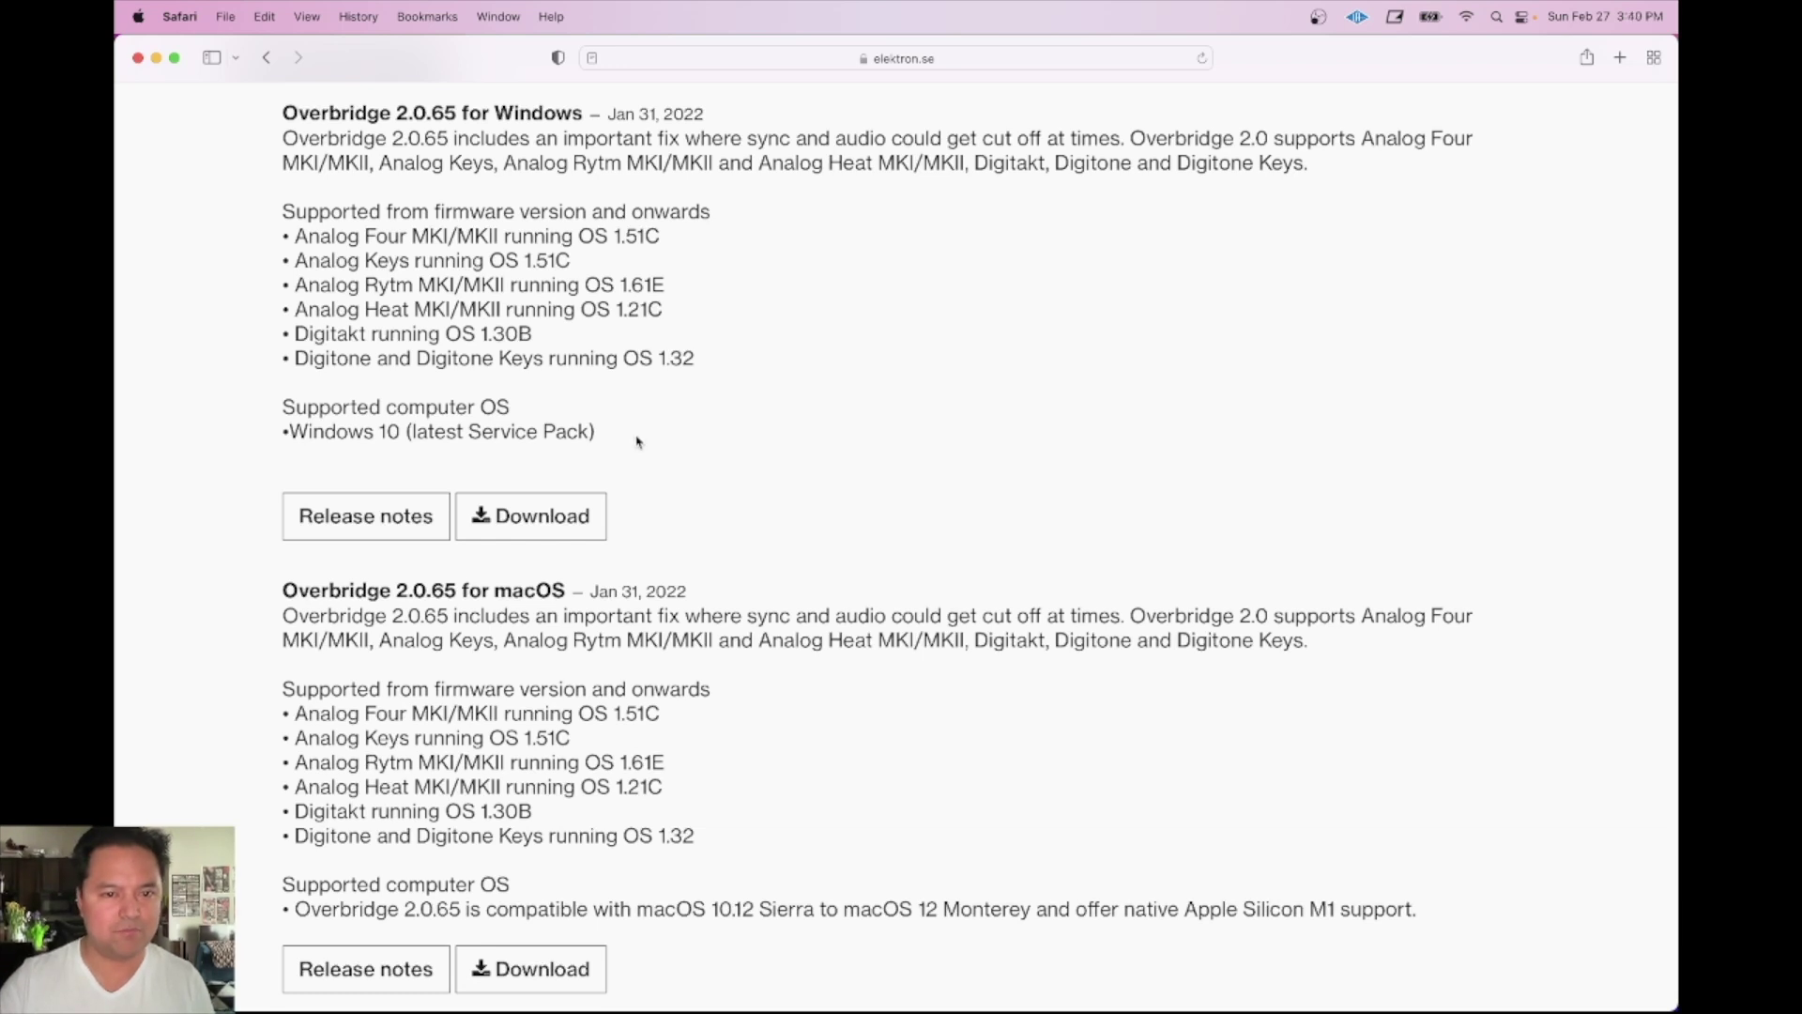
{"action": "mouse_move", "coordinate": [1154, 981]}
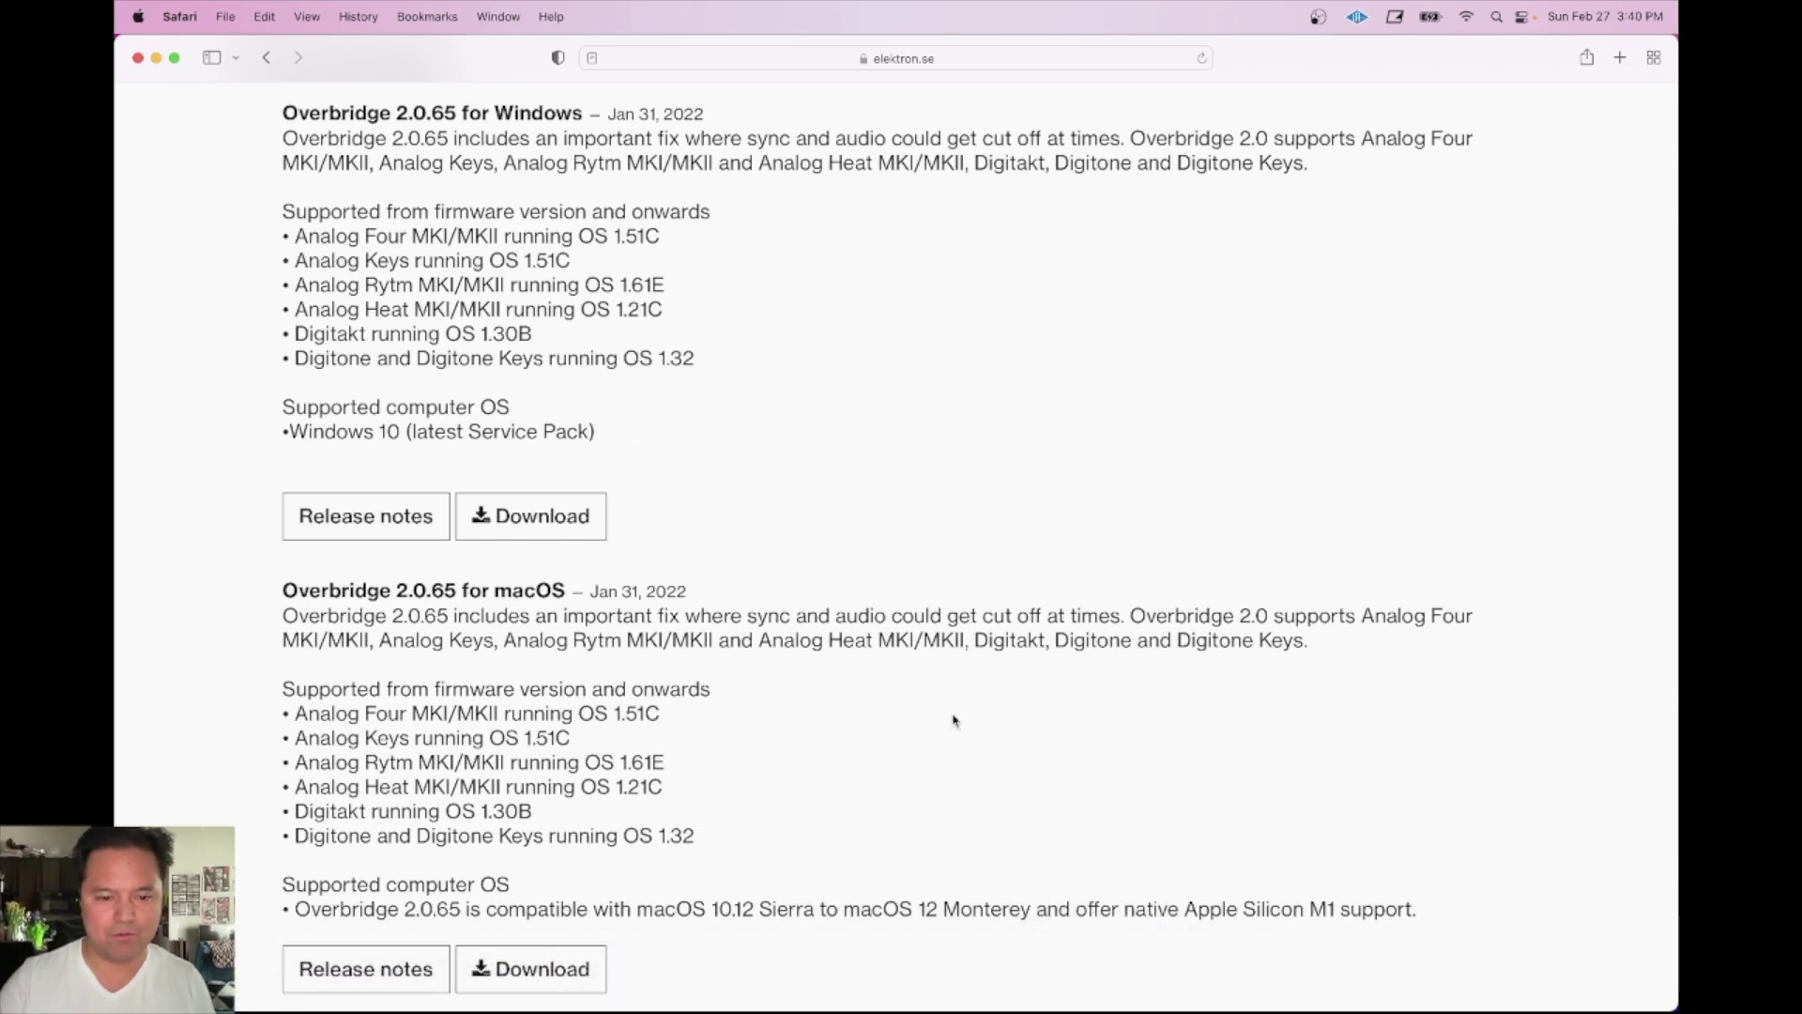
{"action": "mouse_move", "coordinate": [822, 992]}
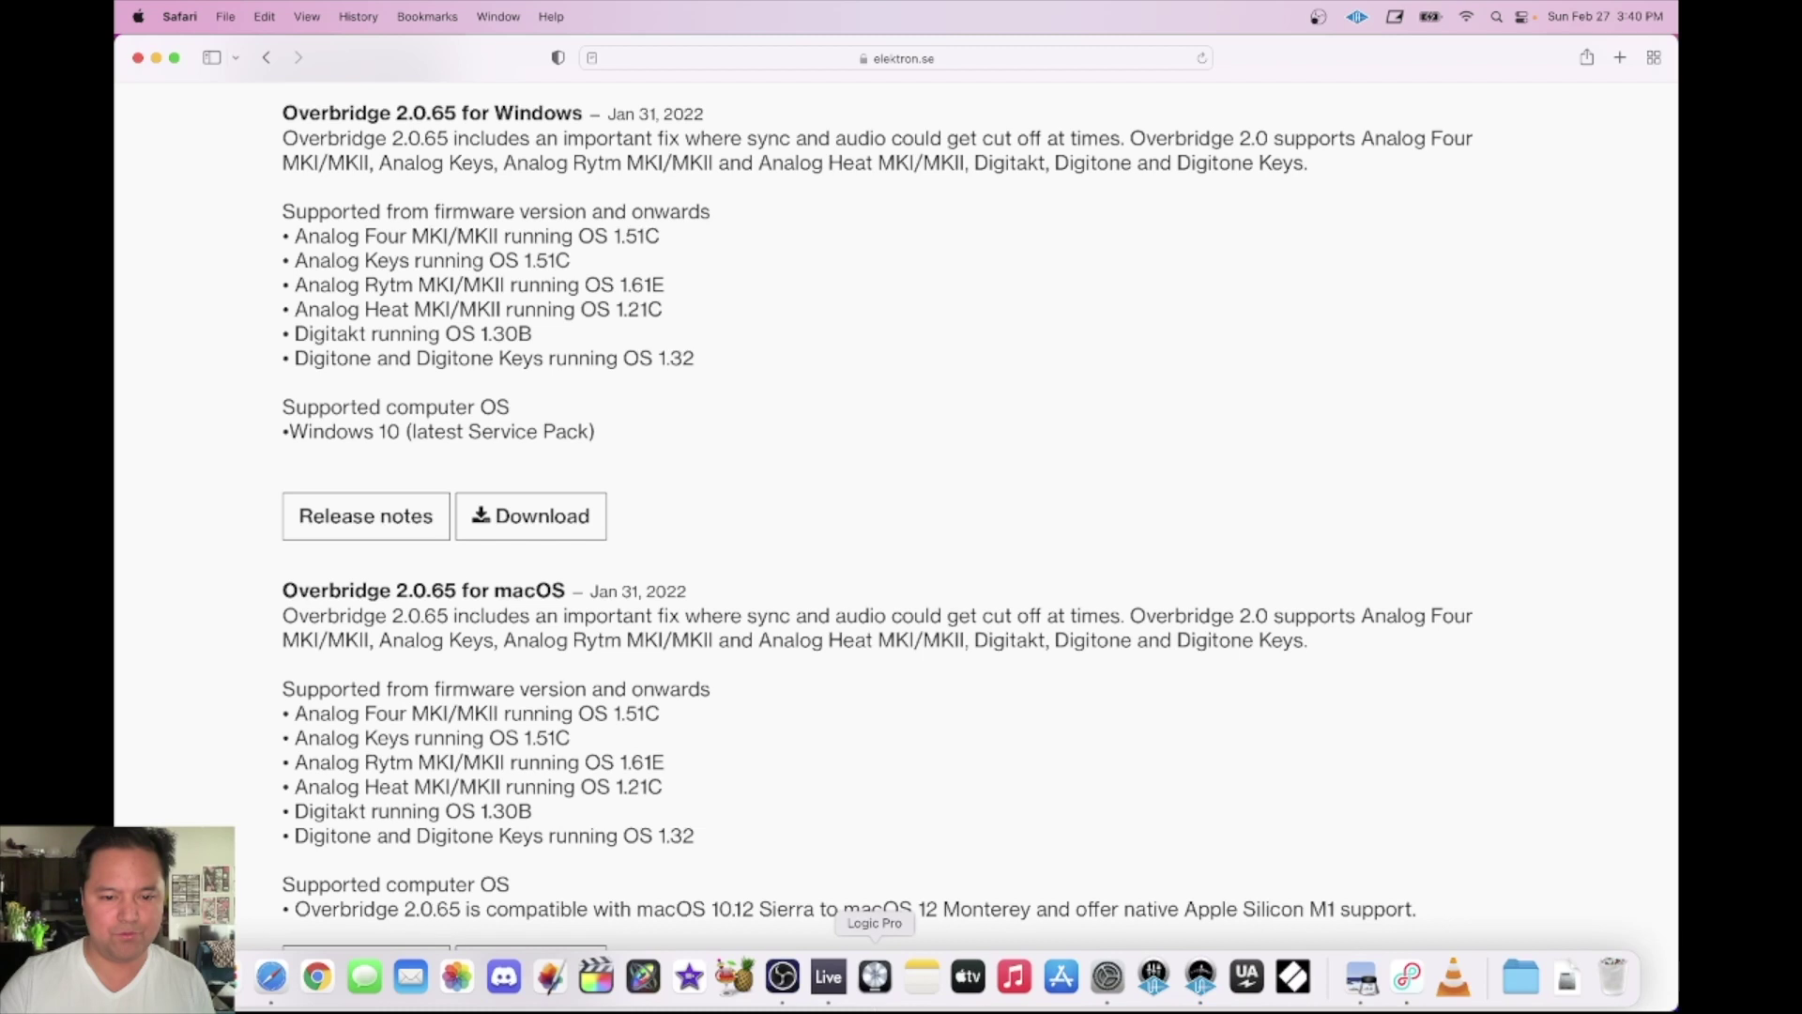
{"action": "left_click", "coordinate": [826, 981]}
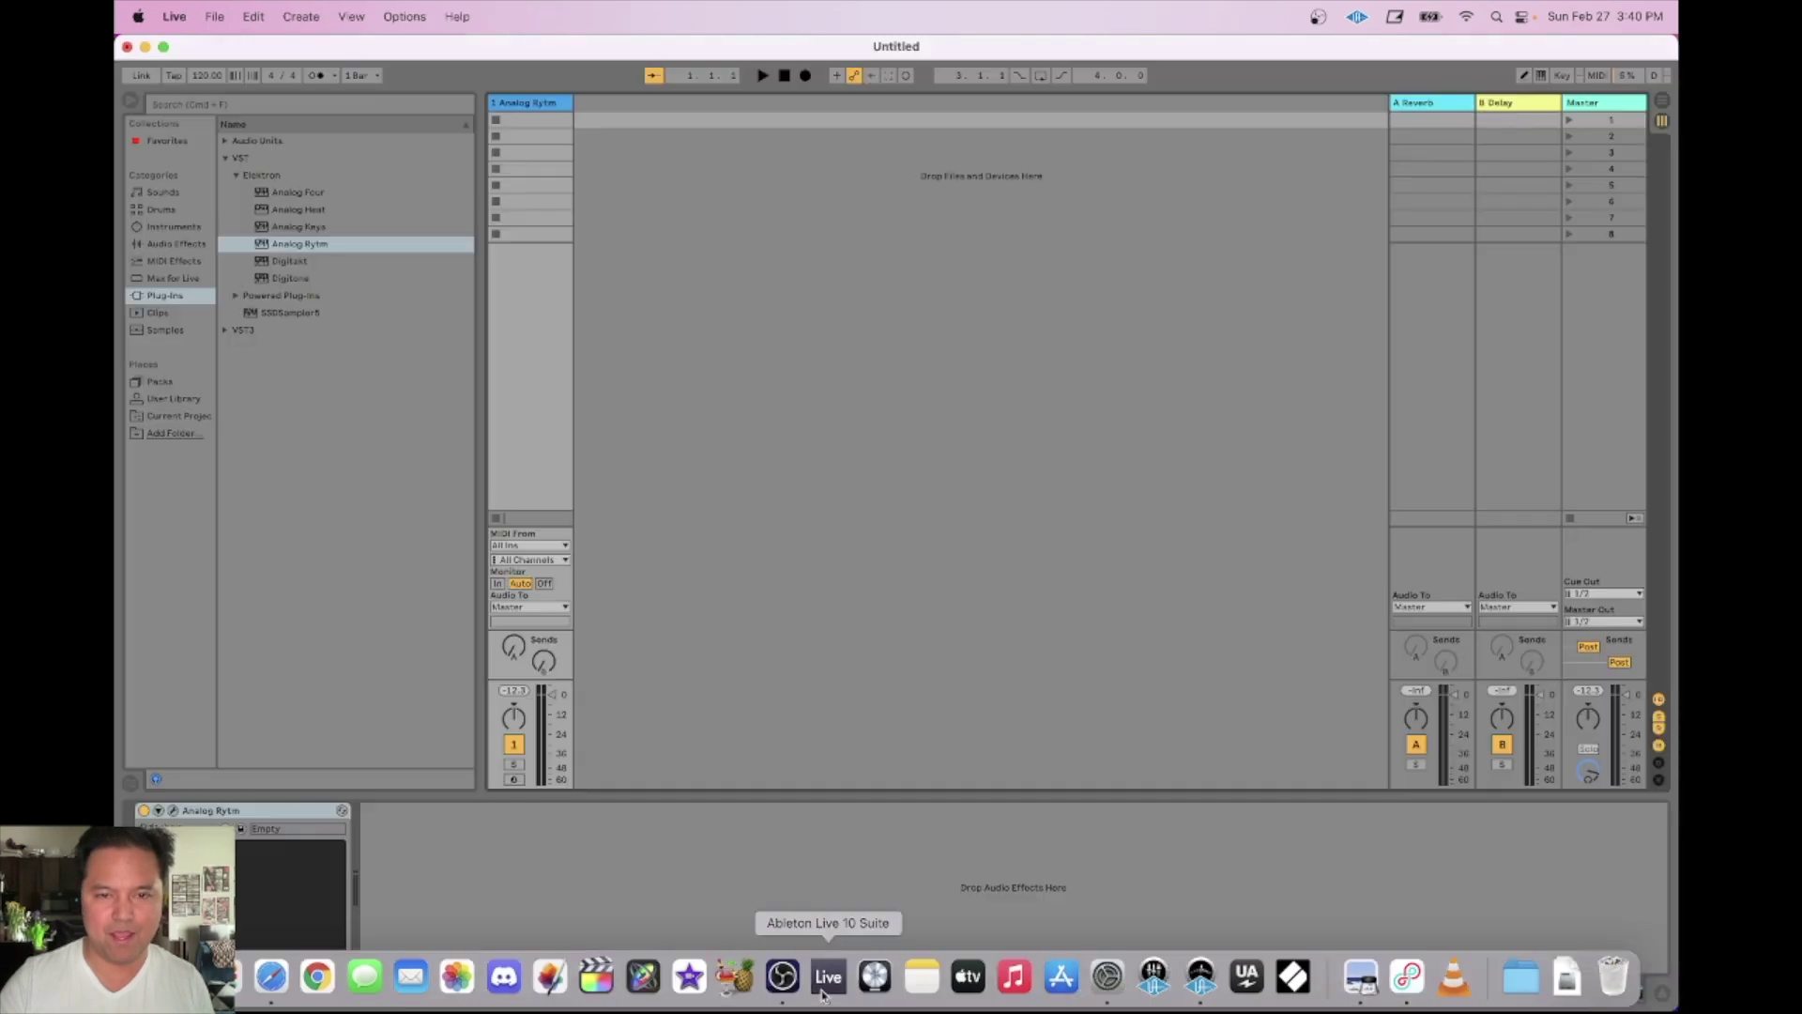
Step: Create a new Live Set, discarding the old one without saving
{"action": "left_click", "coordinate": [211, 18]}
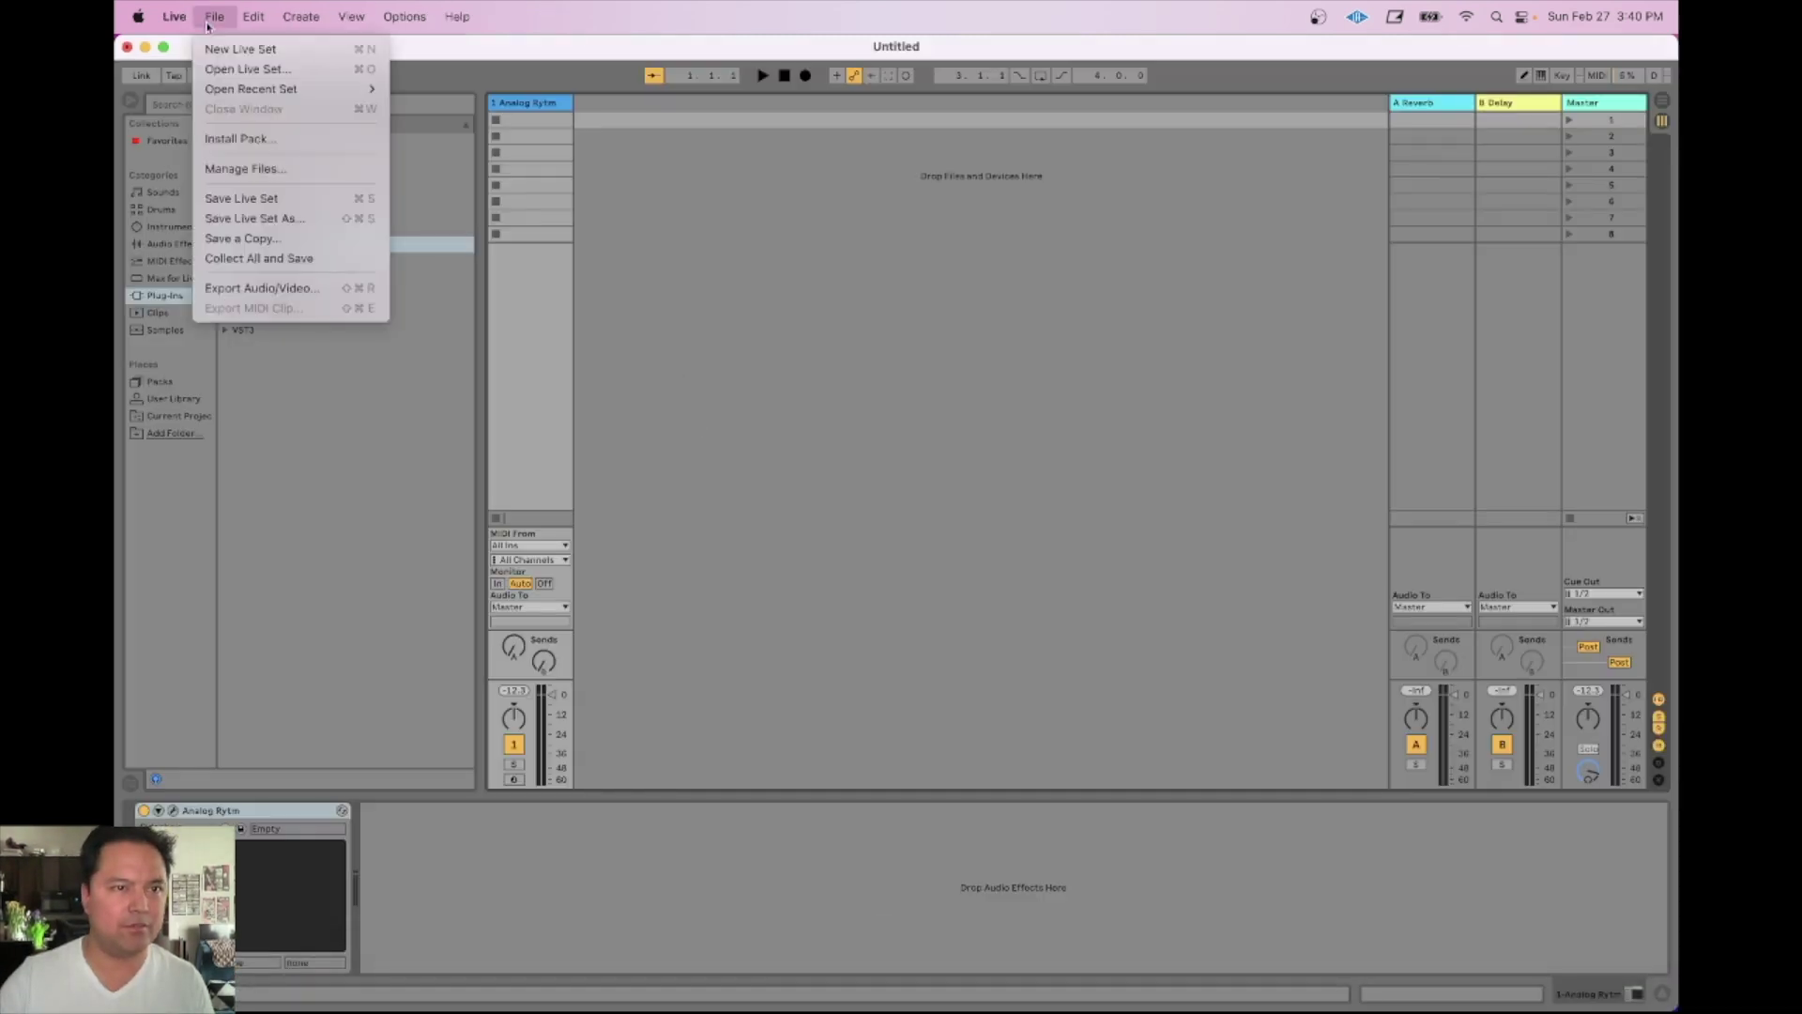
{"action": "left_click", "coordinate": [300, 49]}
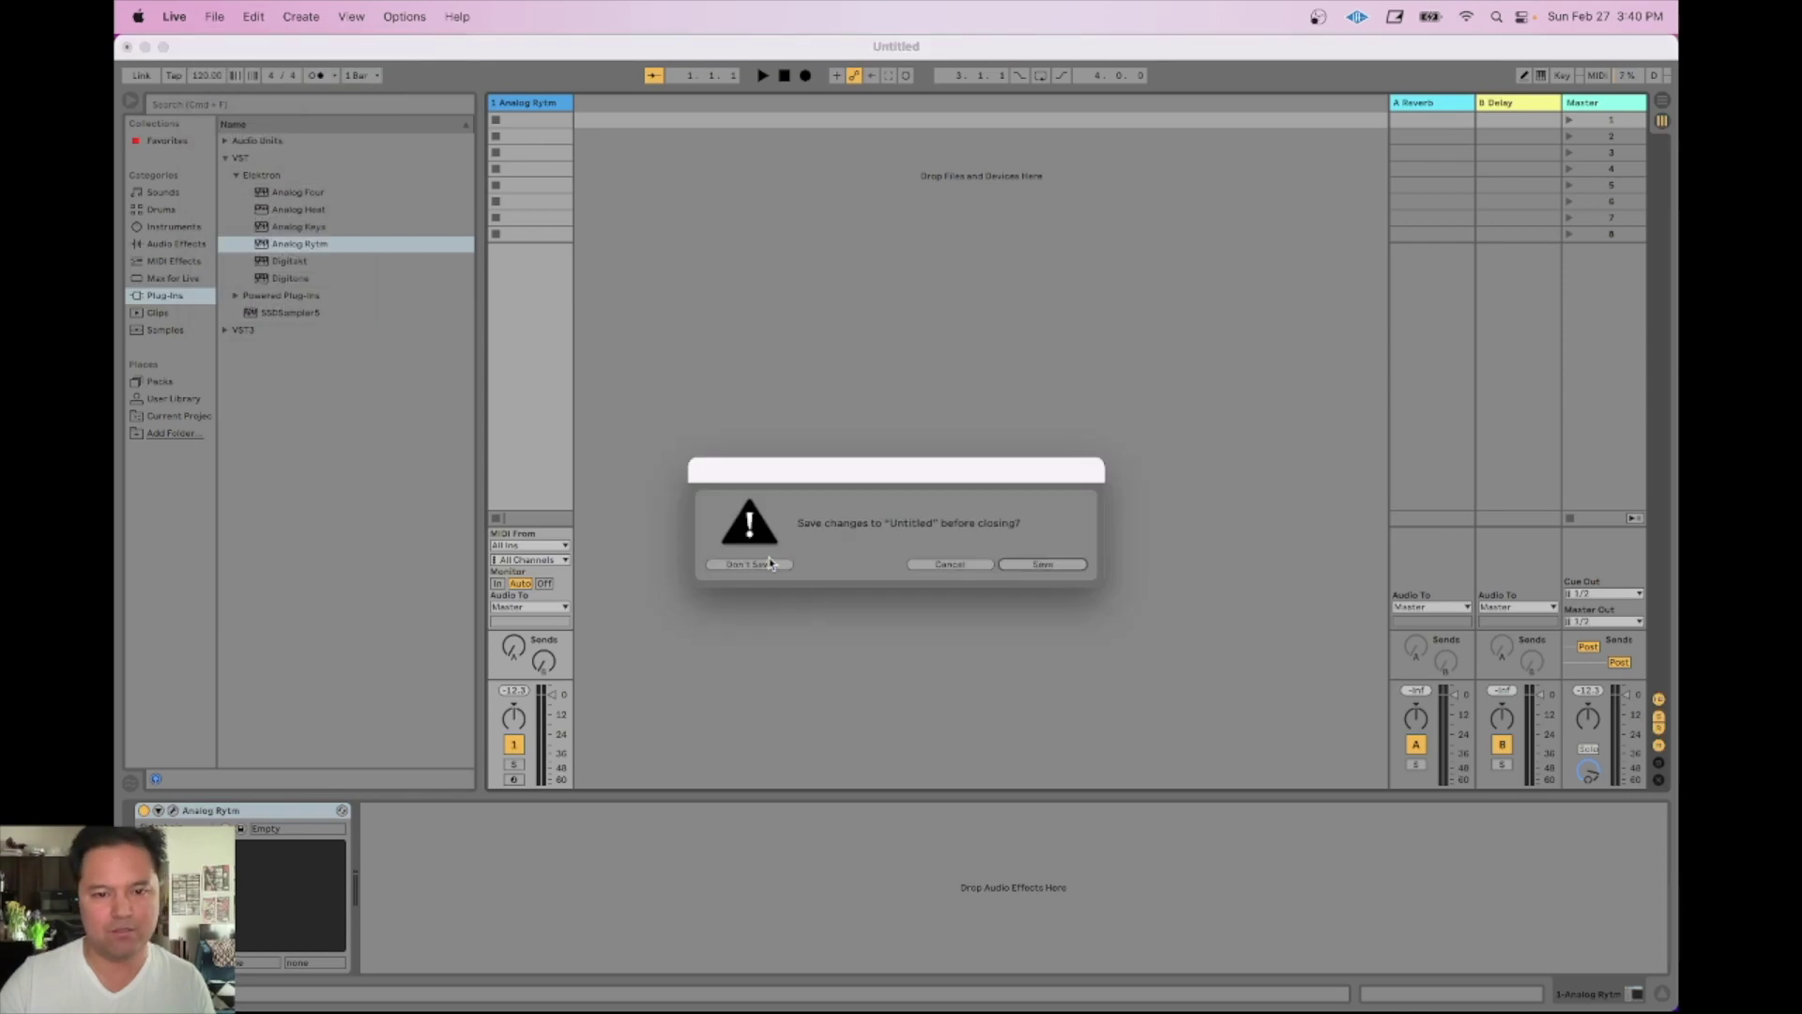
{"action": "left_click", "coordinate": [748, 564]}
Step: Delete the 2 MIDI, 3 Audio and 4 Audio tracks, leaving only 1 MIDI
{"action": "left_click", "coordinate": [1029, 498]}
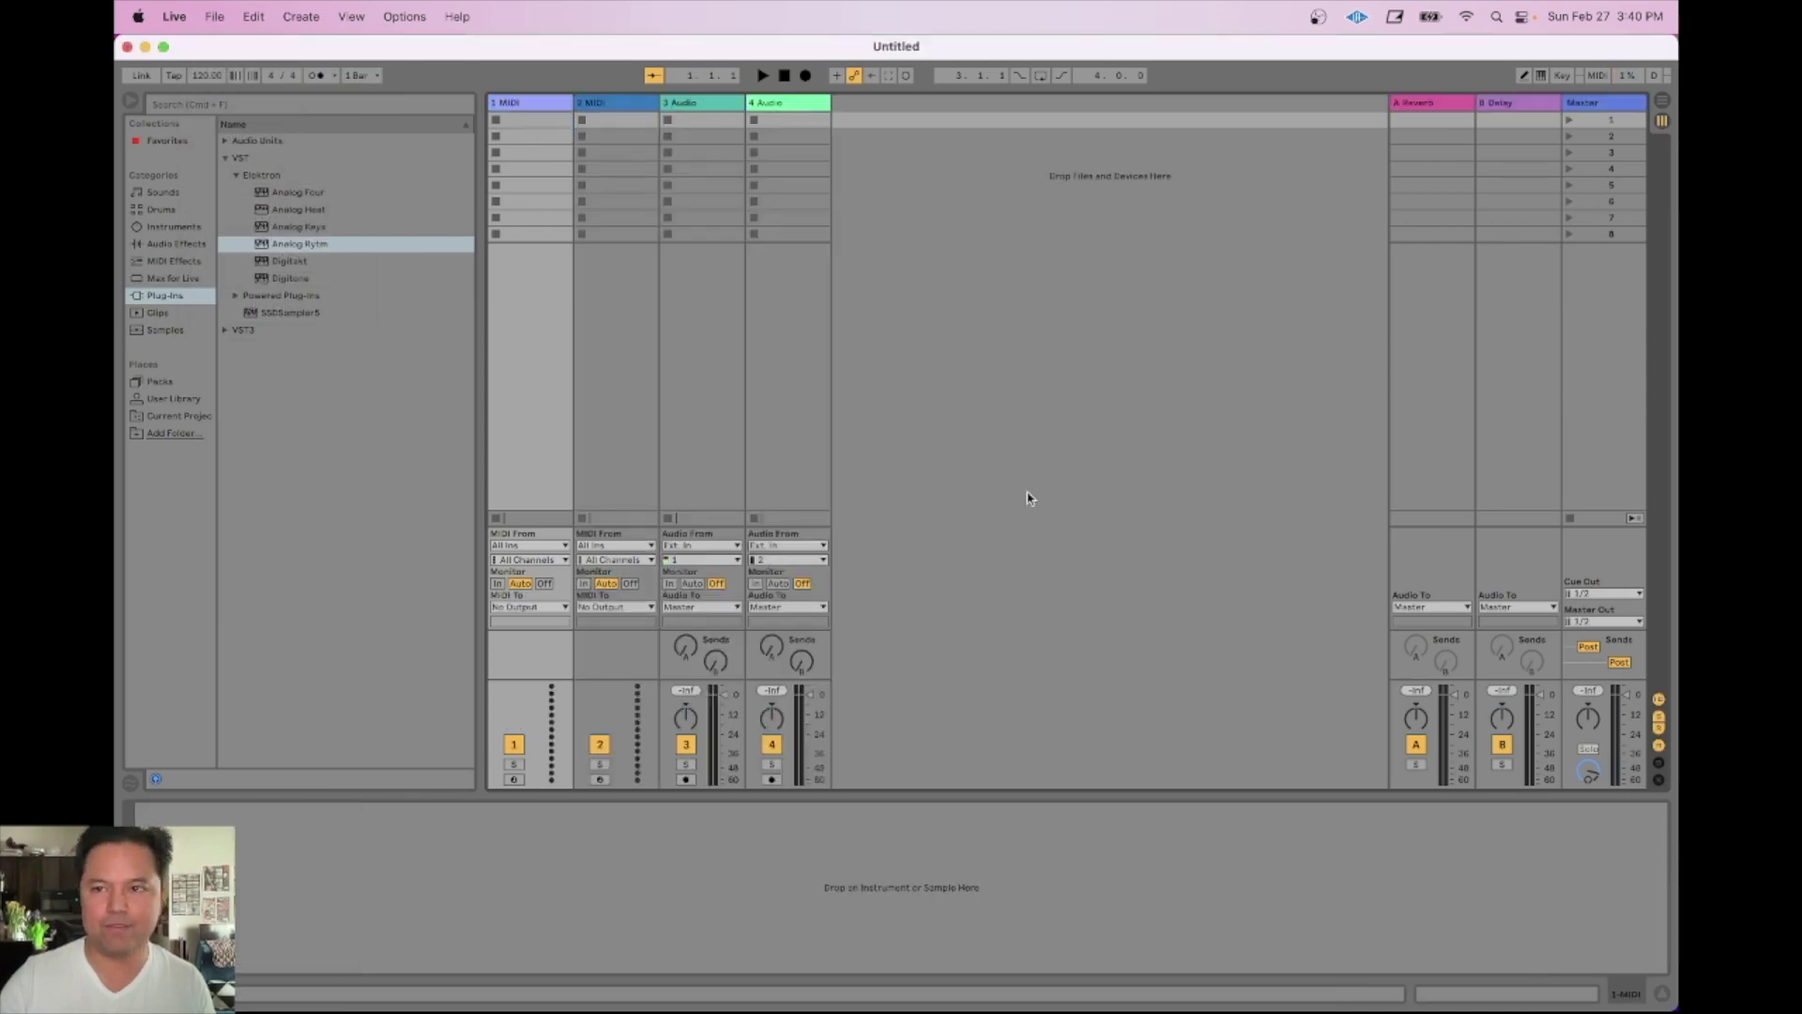
{"action": "left_click", "coordinate": [623, 118]}
{"action": "left_click", "coordinate": [625, 110]}
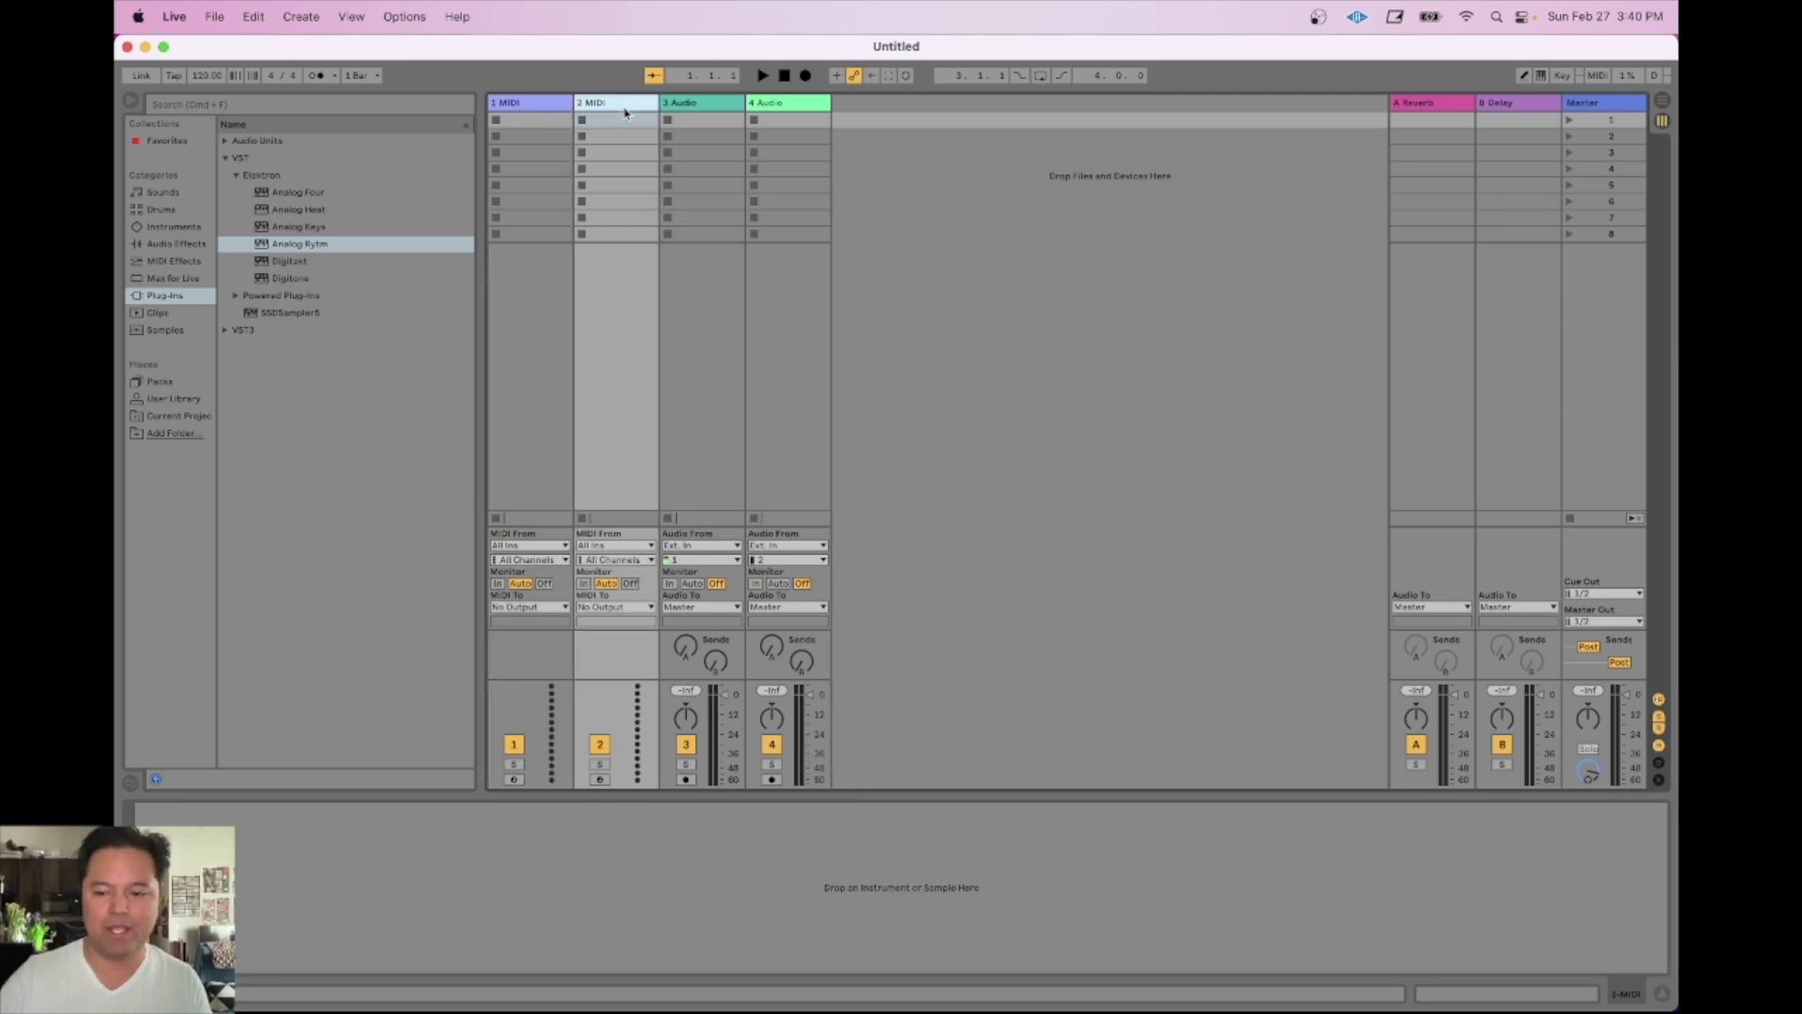
{"action": "key", "text": "Delete"}
{"action": "key", "text": "Delete"}
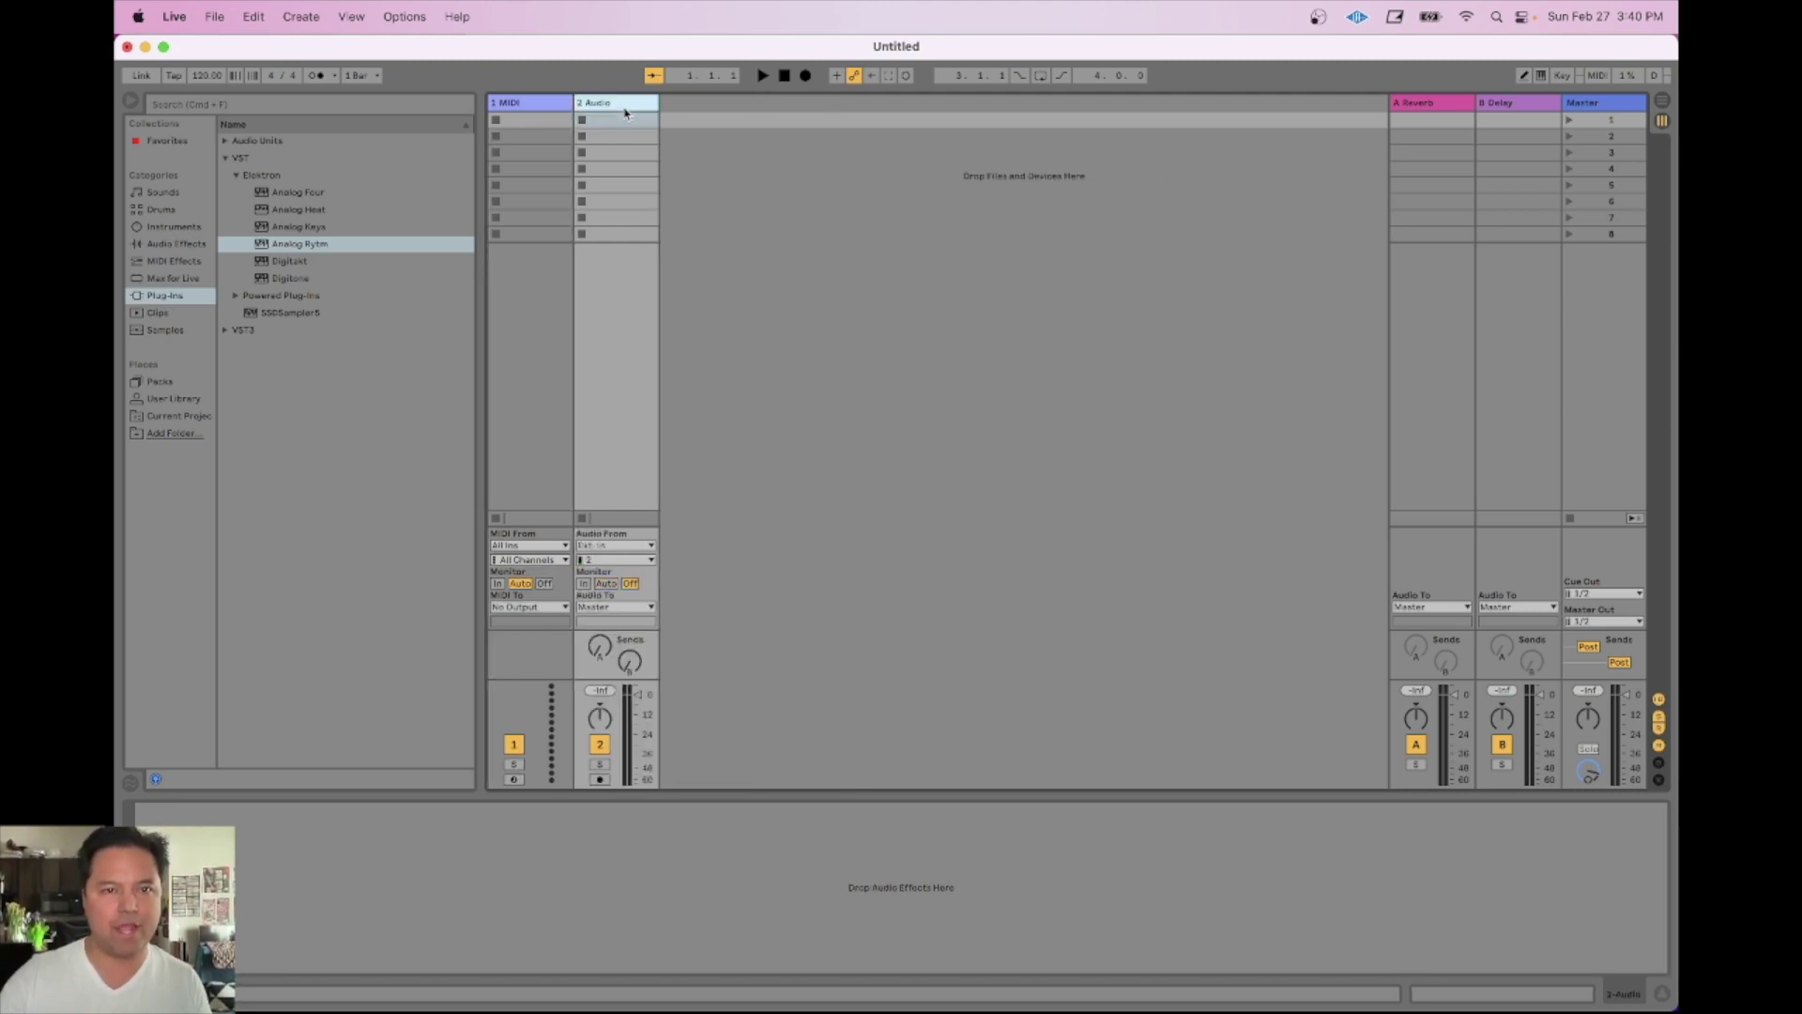
{"action": "key", "text": "Delete"}
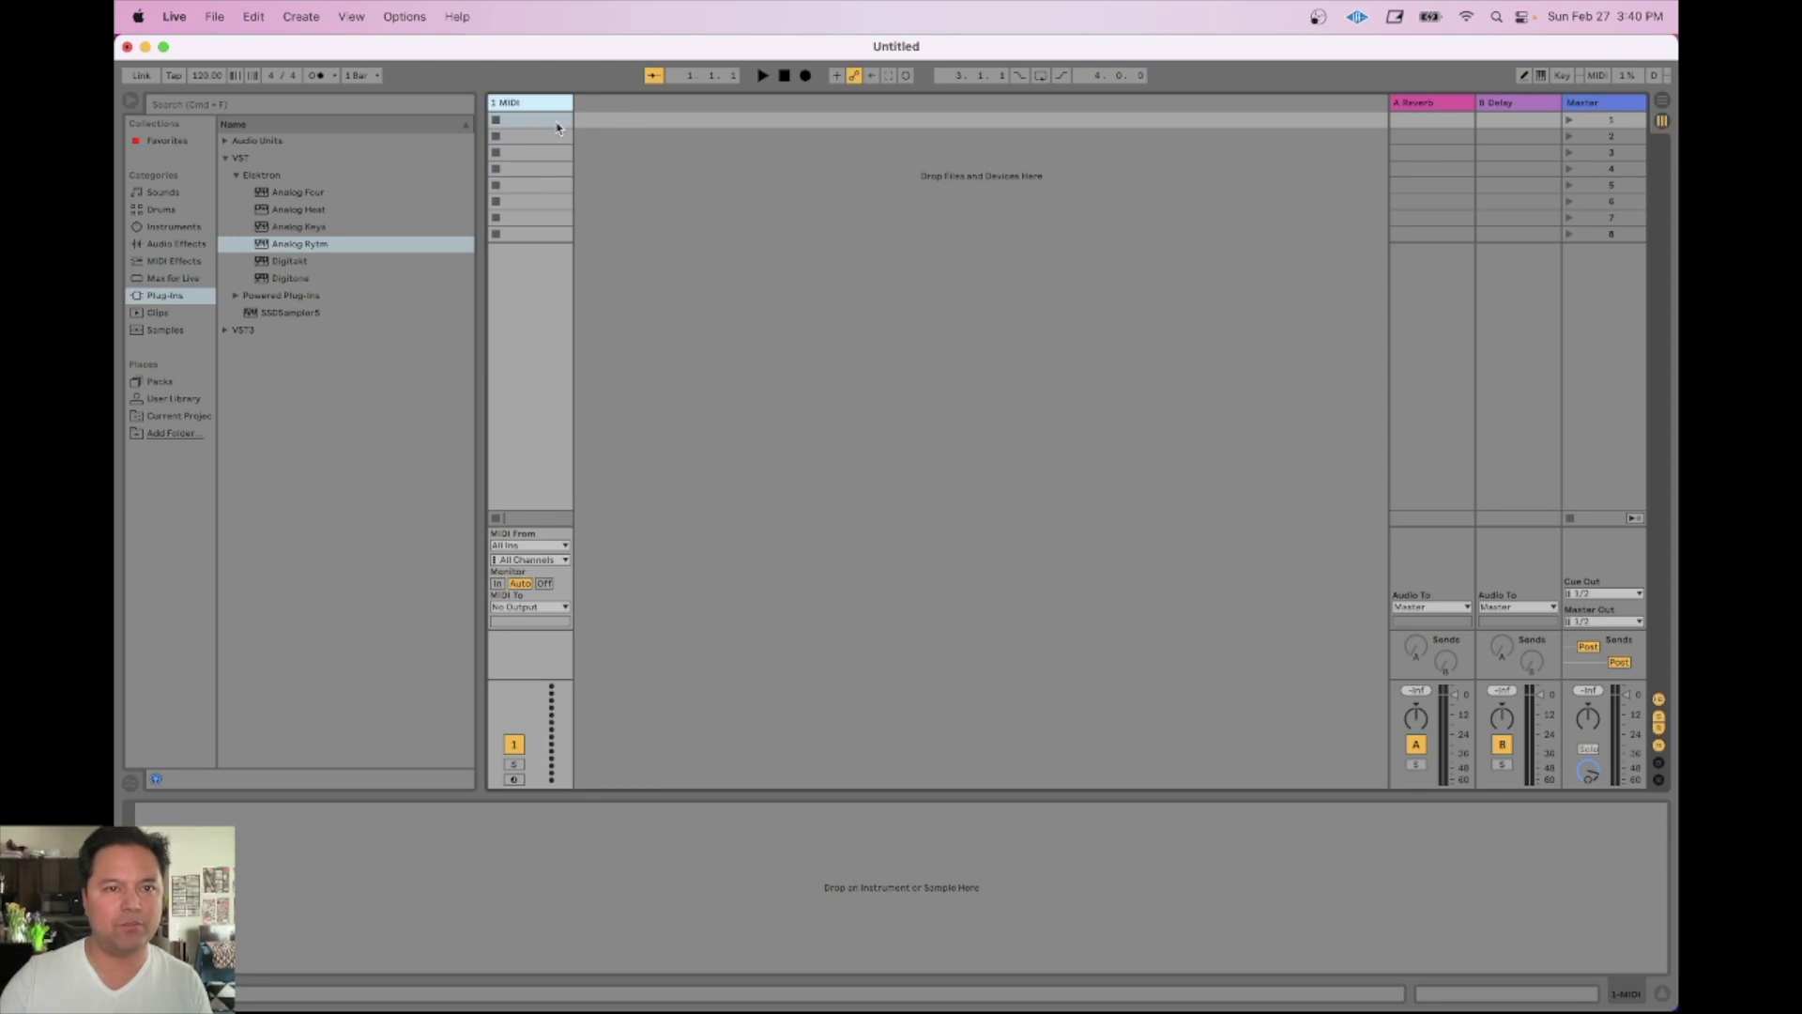
{"action": "left_click", "coordinate": [711, 288]}
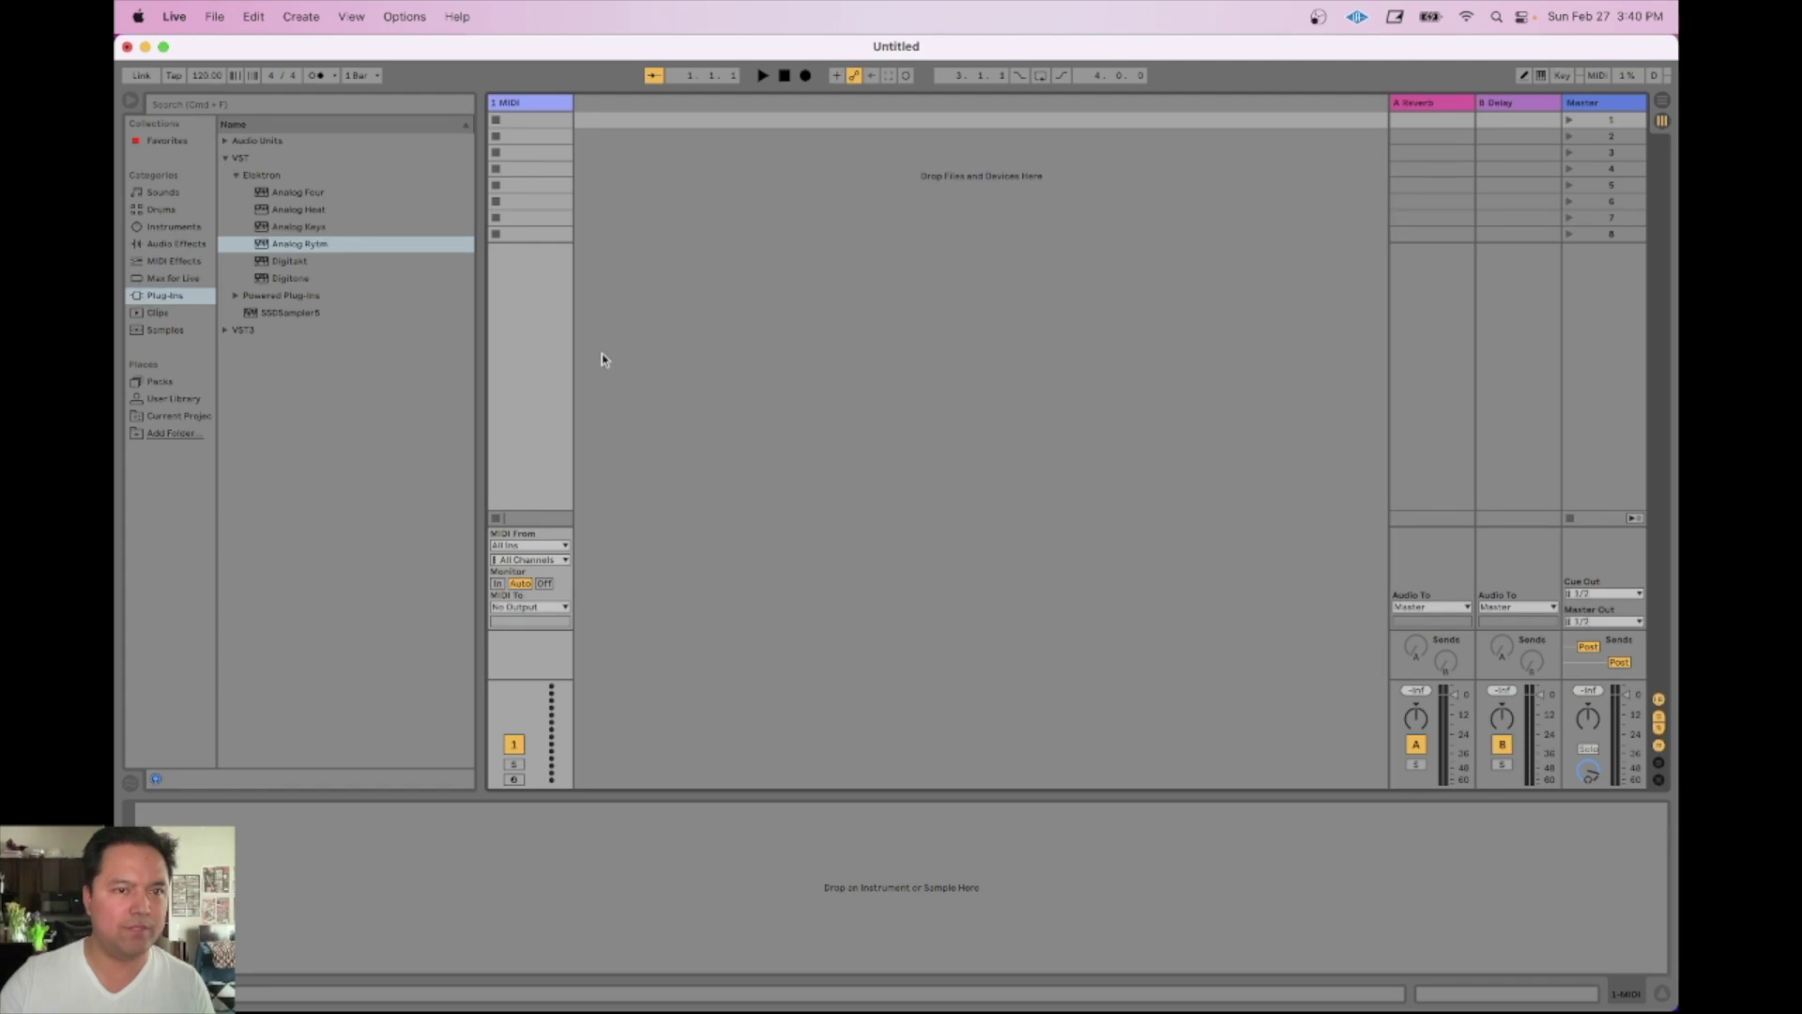
Step: Drag the Analog Rytm VST from Plug-ins > VST > Elektron onto the MIDI track
{"action": "left_click", "coordinate": [225, 158]}
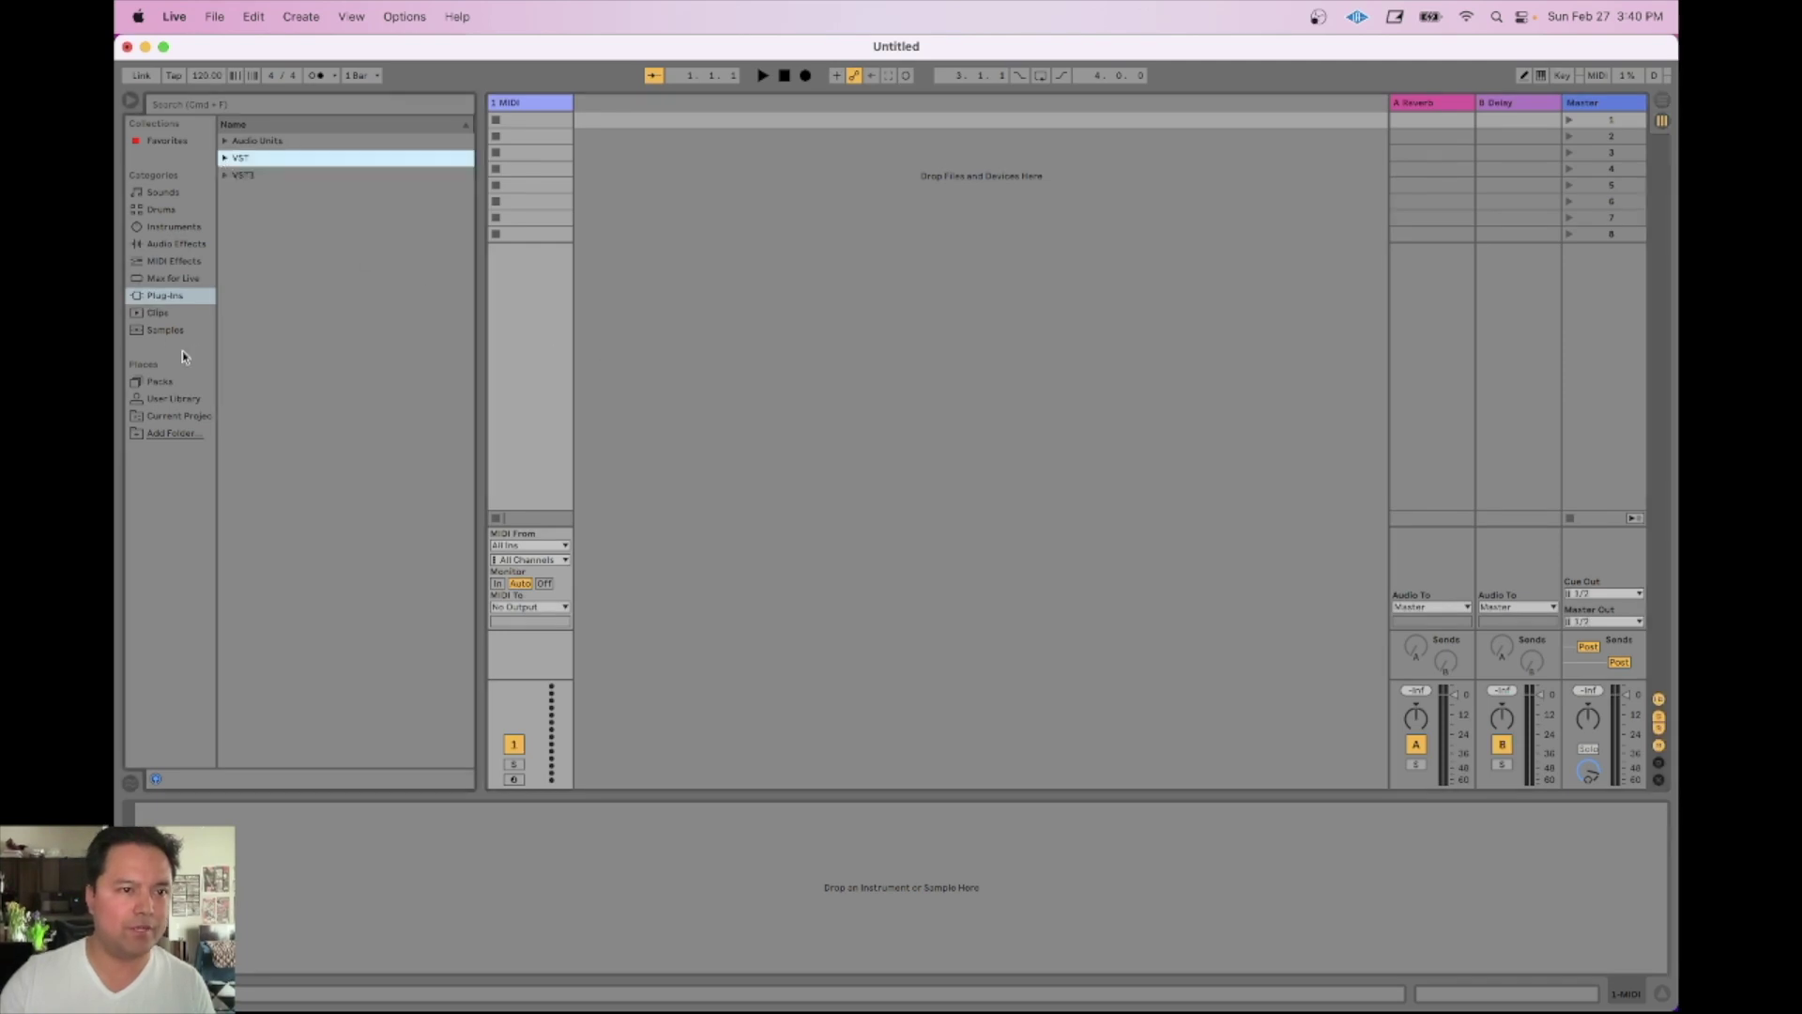
{"action": "left_click", "coordinate": [162, 297]}
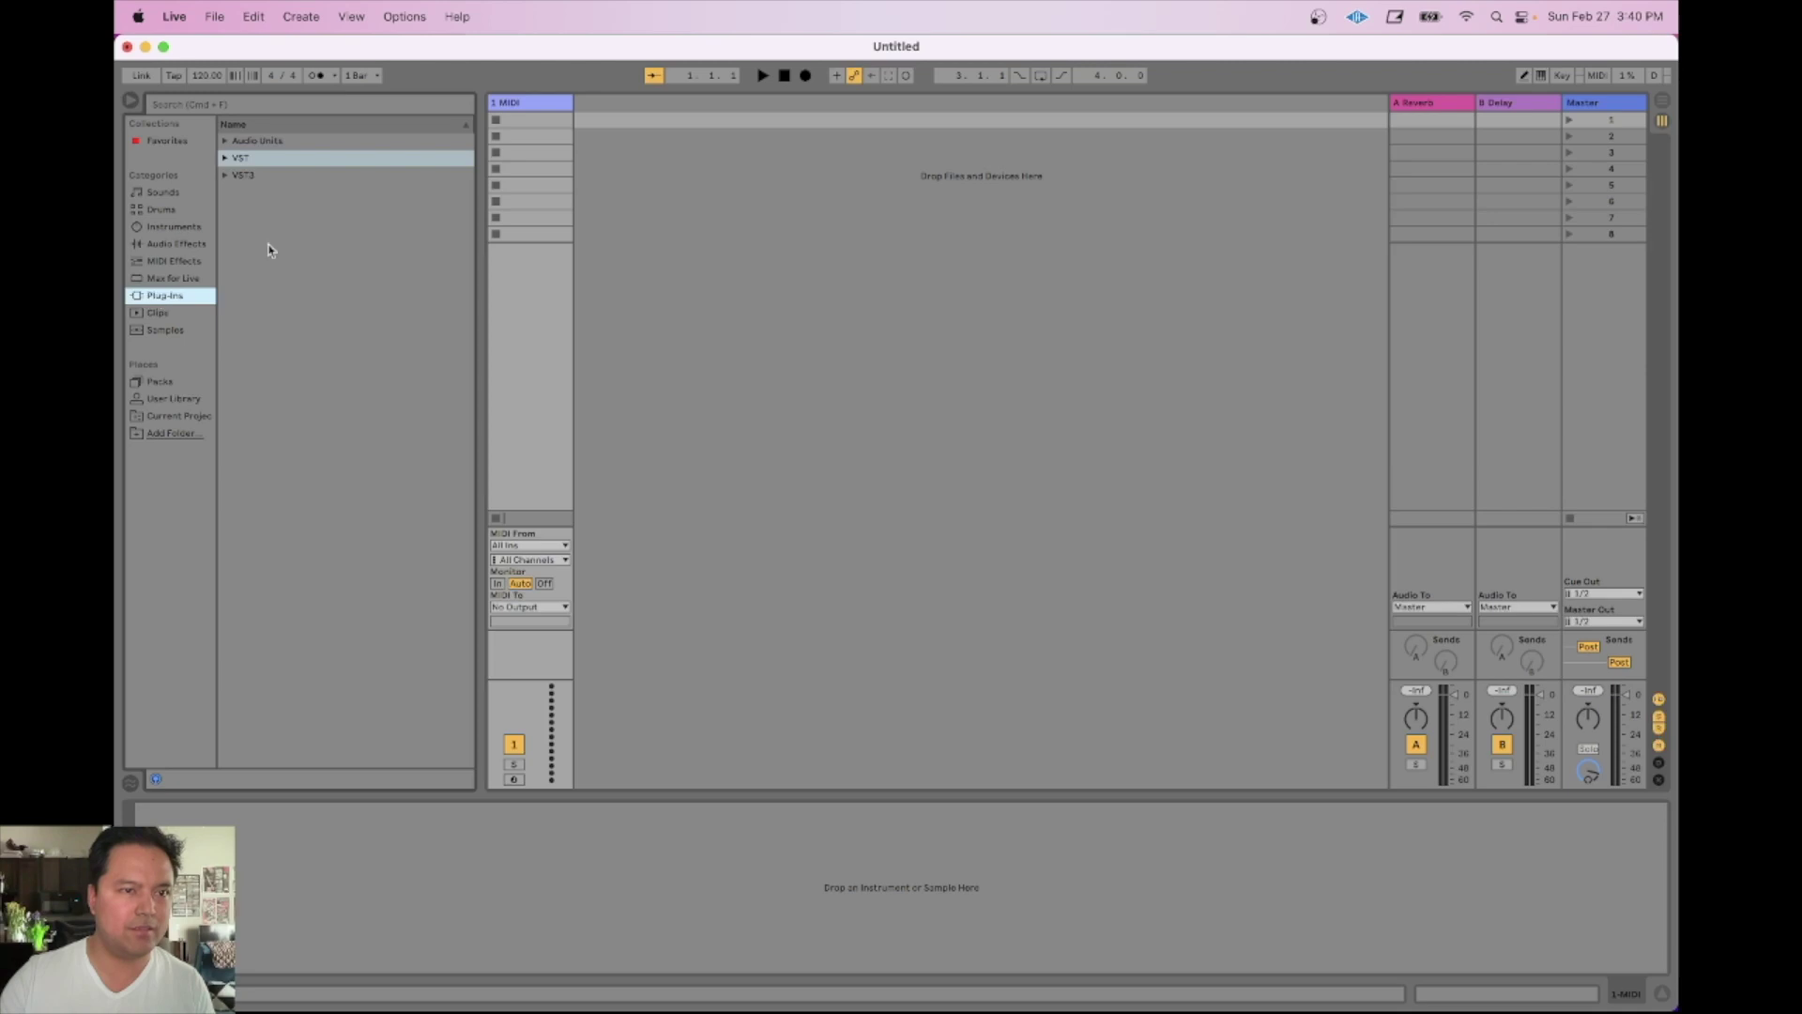
{"action": "left_click", "coordinate": [224, 160]}
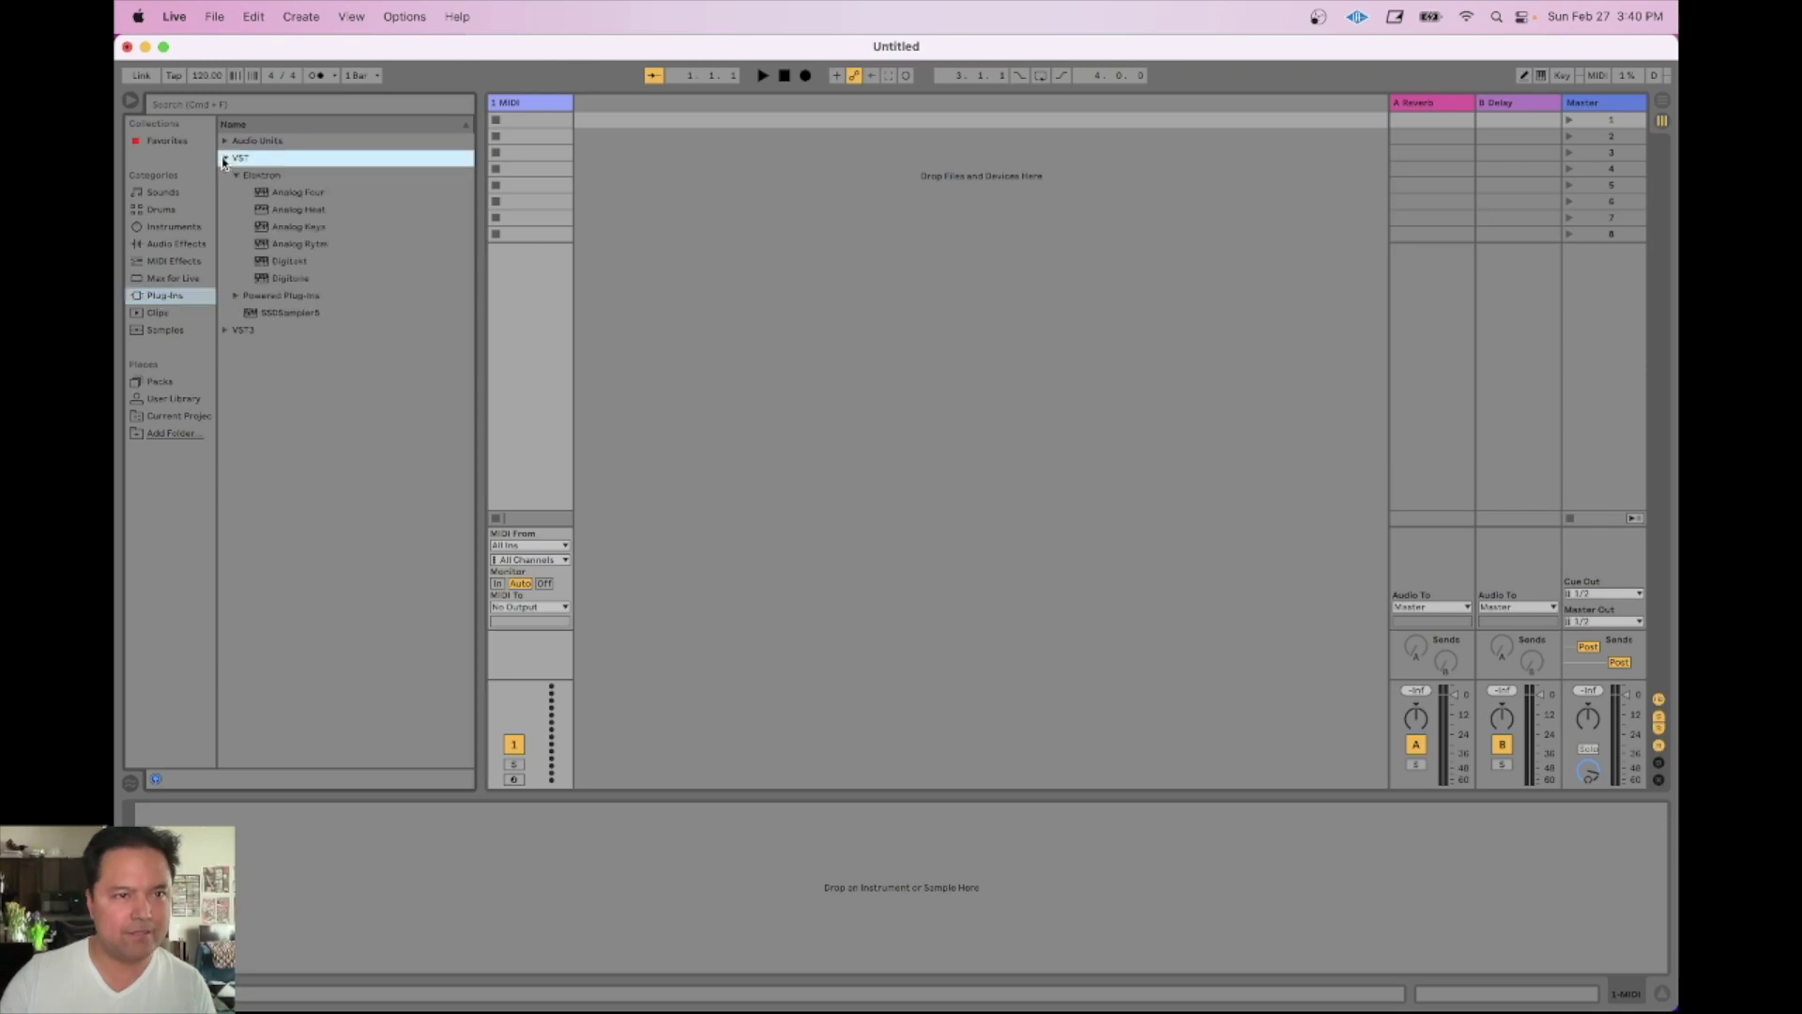
{"action": "left_click", "coordinate": [239, 180]}
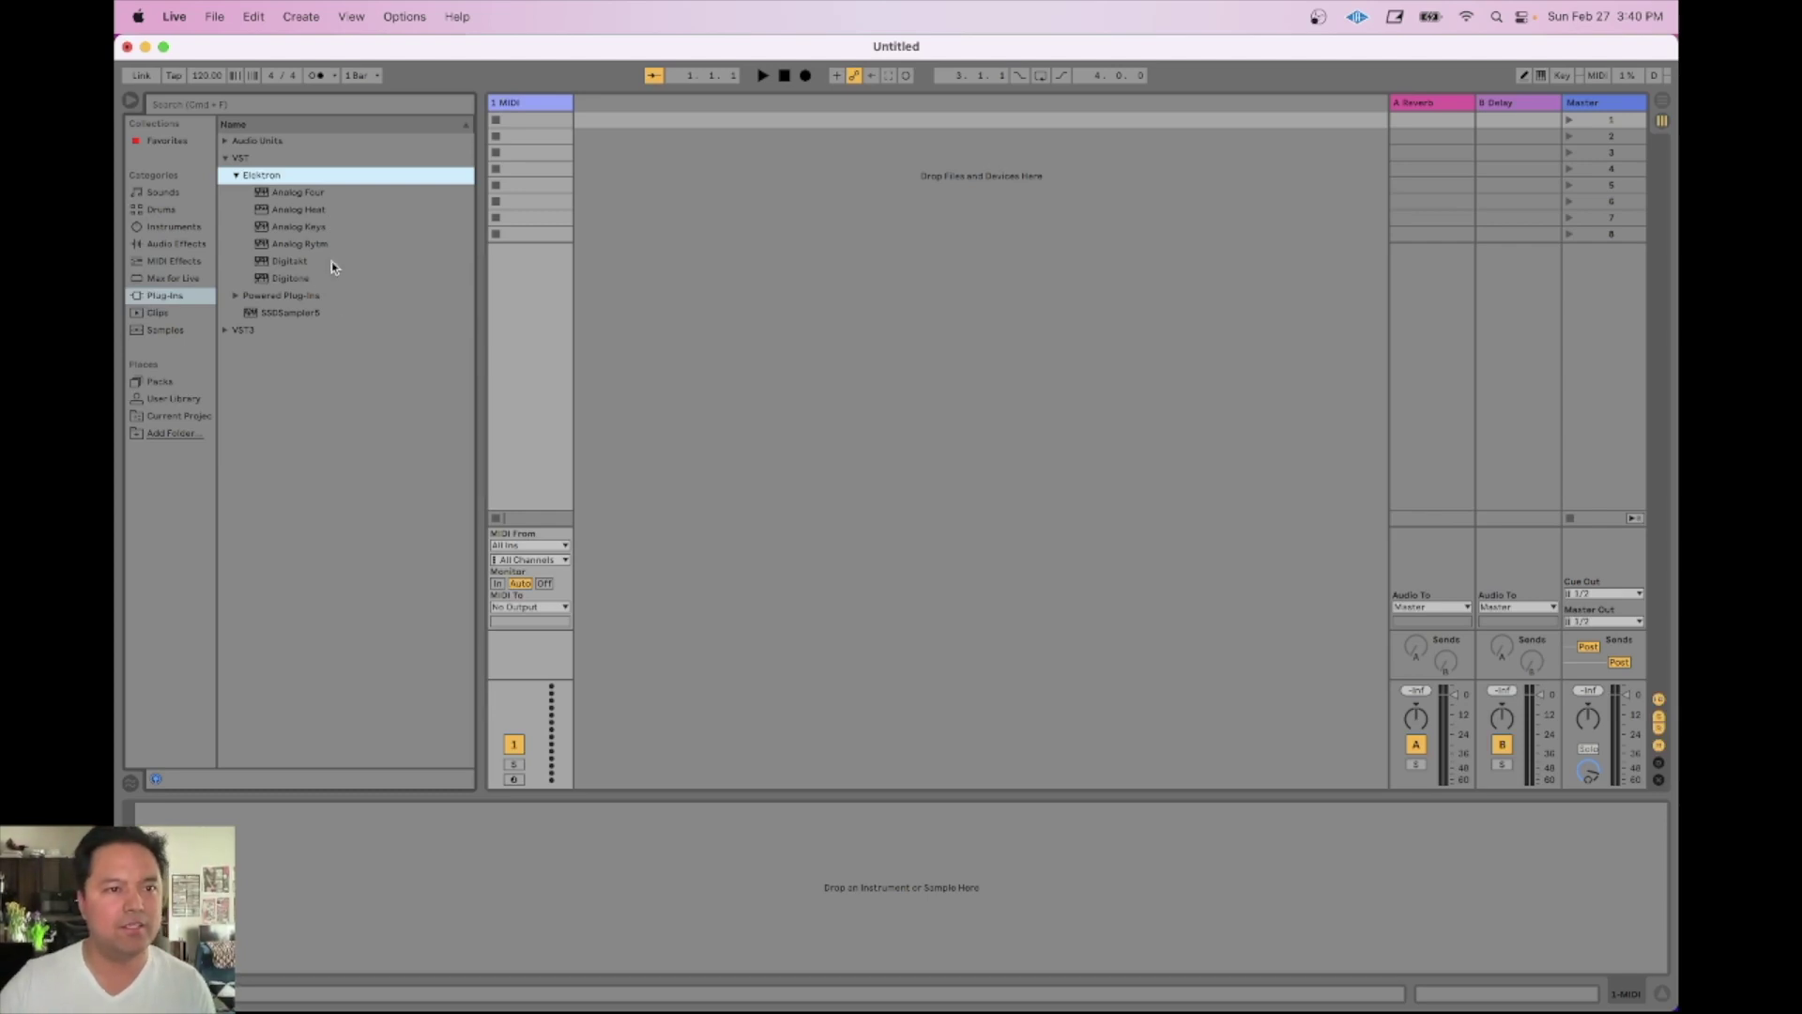
{"action": "left_click", "coordinate": [311, 247]}
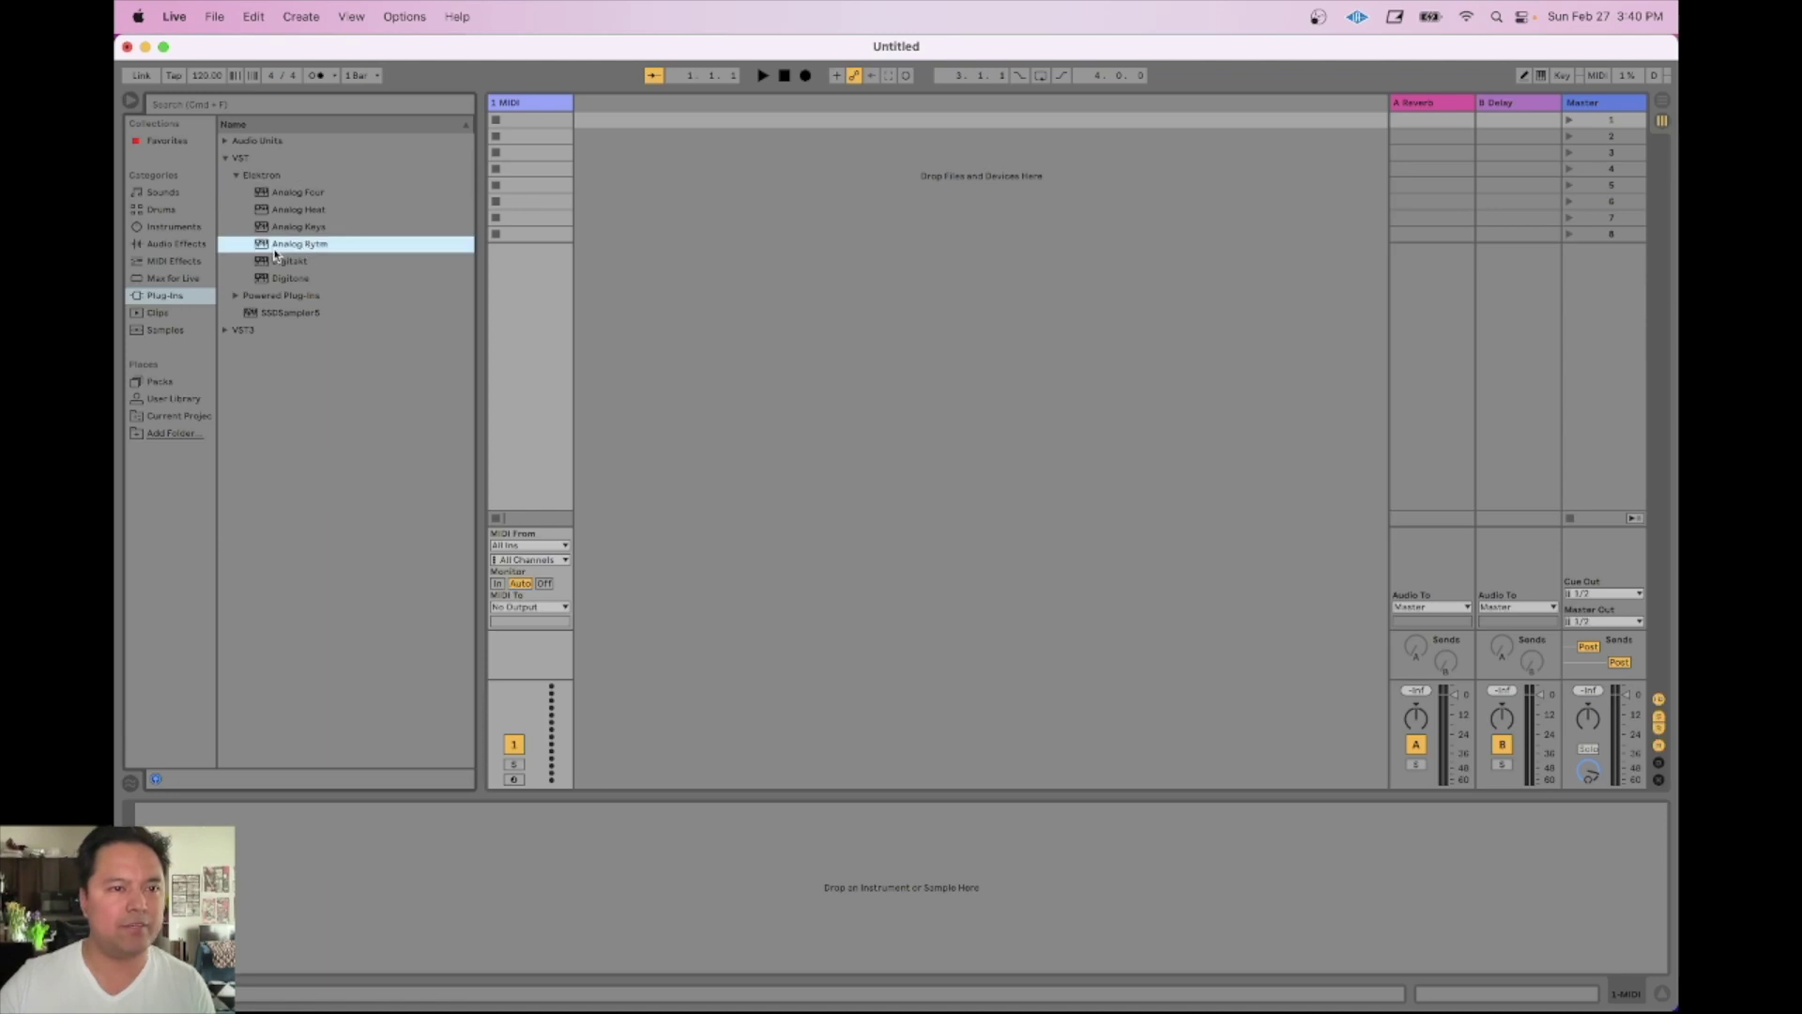
{"action": "left_click_drag", "start_coordinate": [262, 246], "coordinate": [466, 860]}
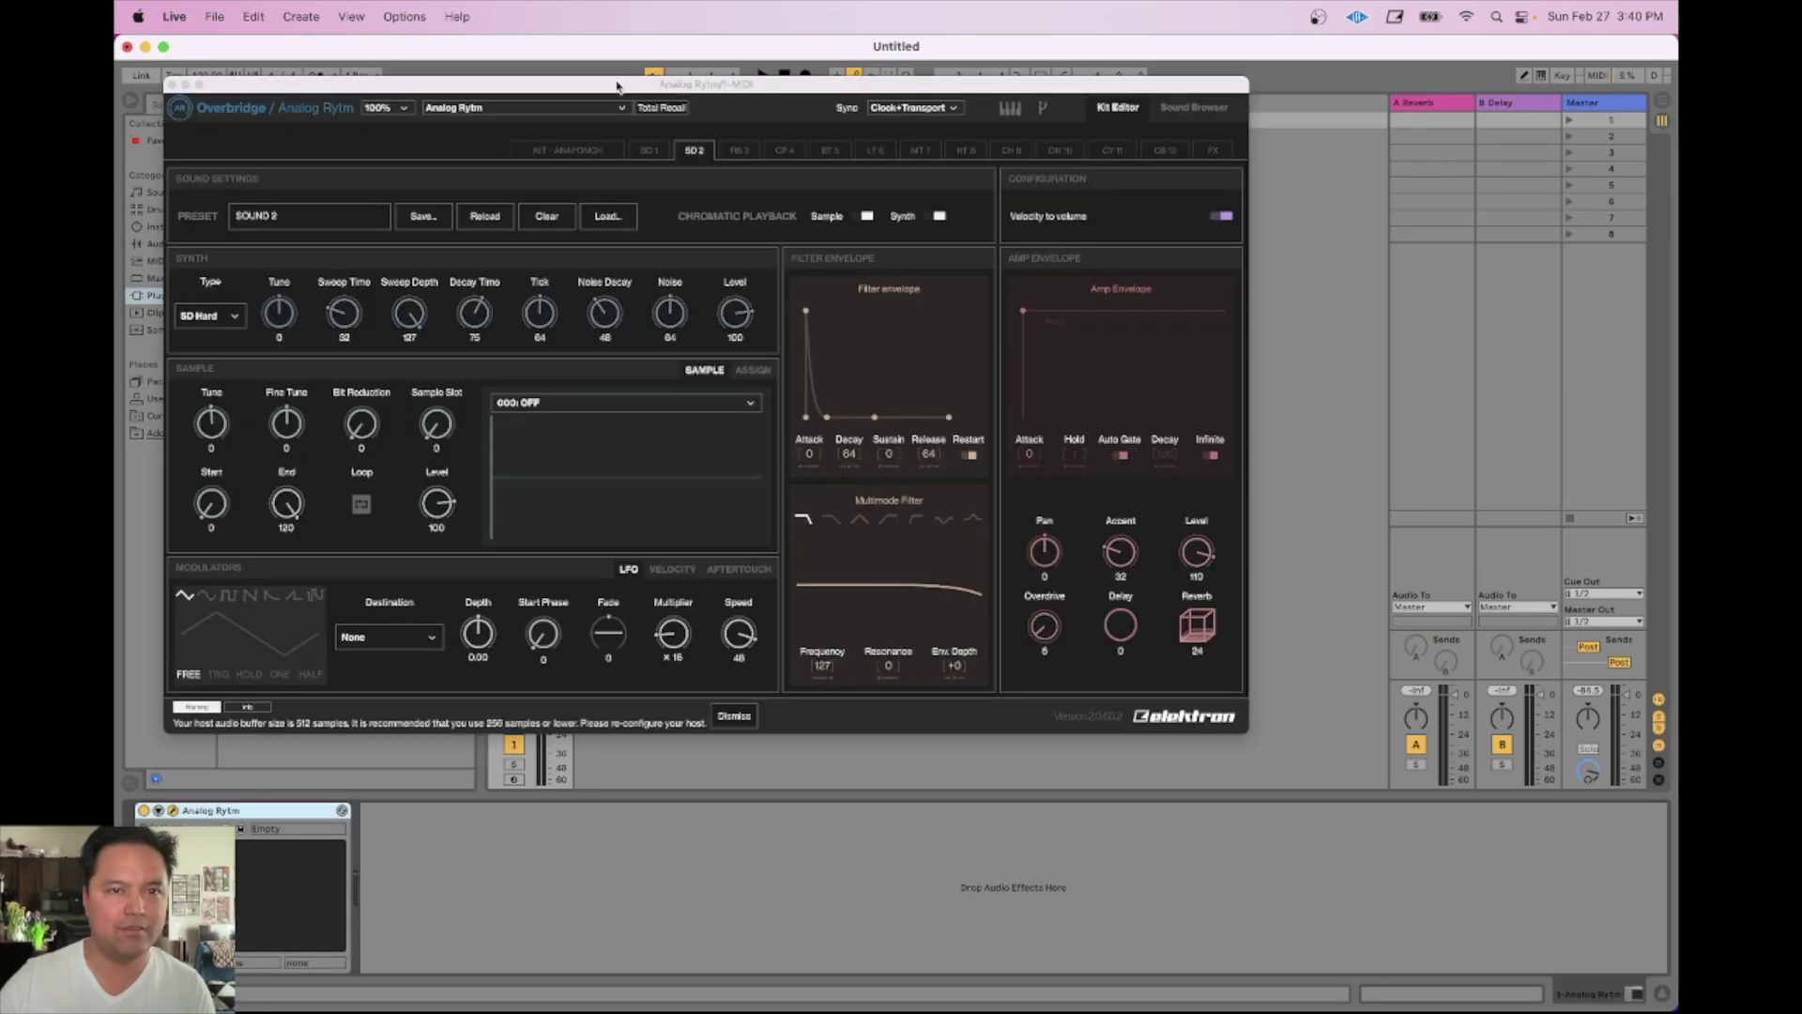
Step: Move the Analog Rytm Overbridge editor window aside, then close it
{"action": "left_click_drag", "start_coordinate": [617, 85], "coordinate": [1032, 180]}
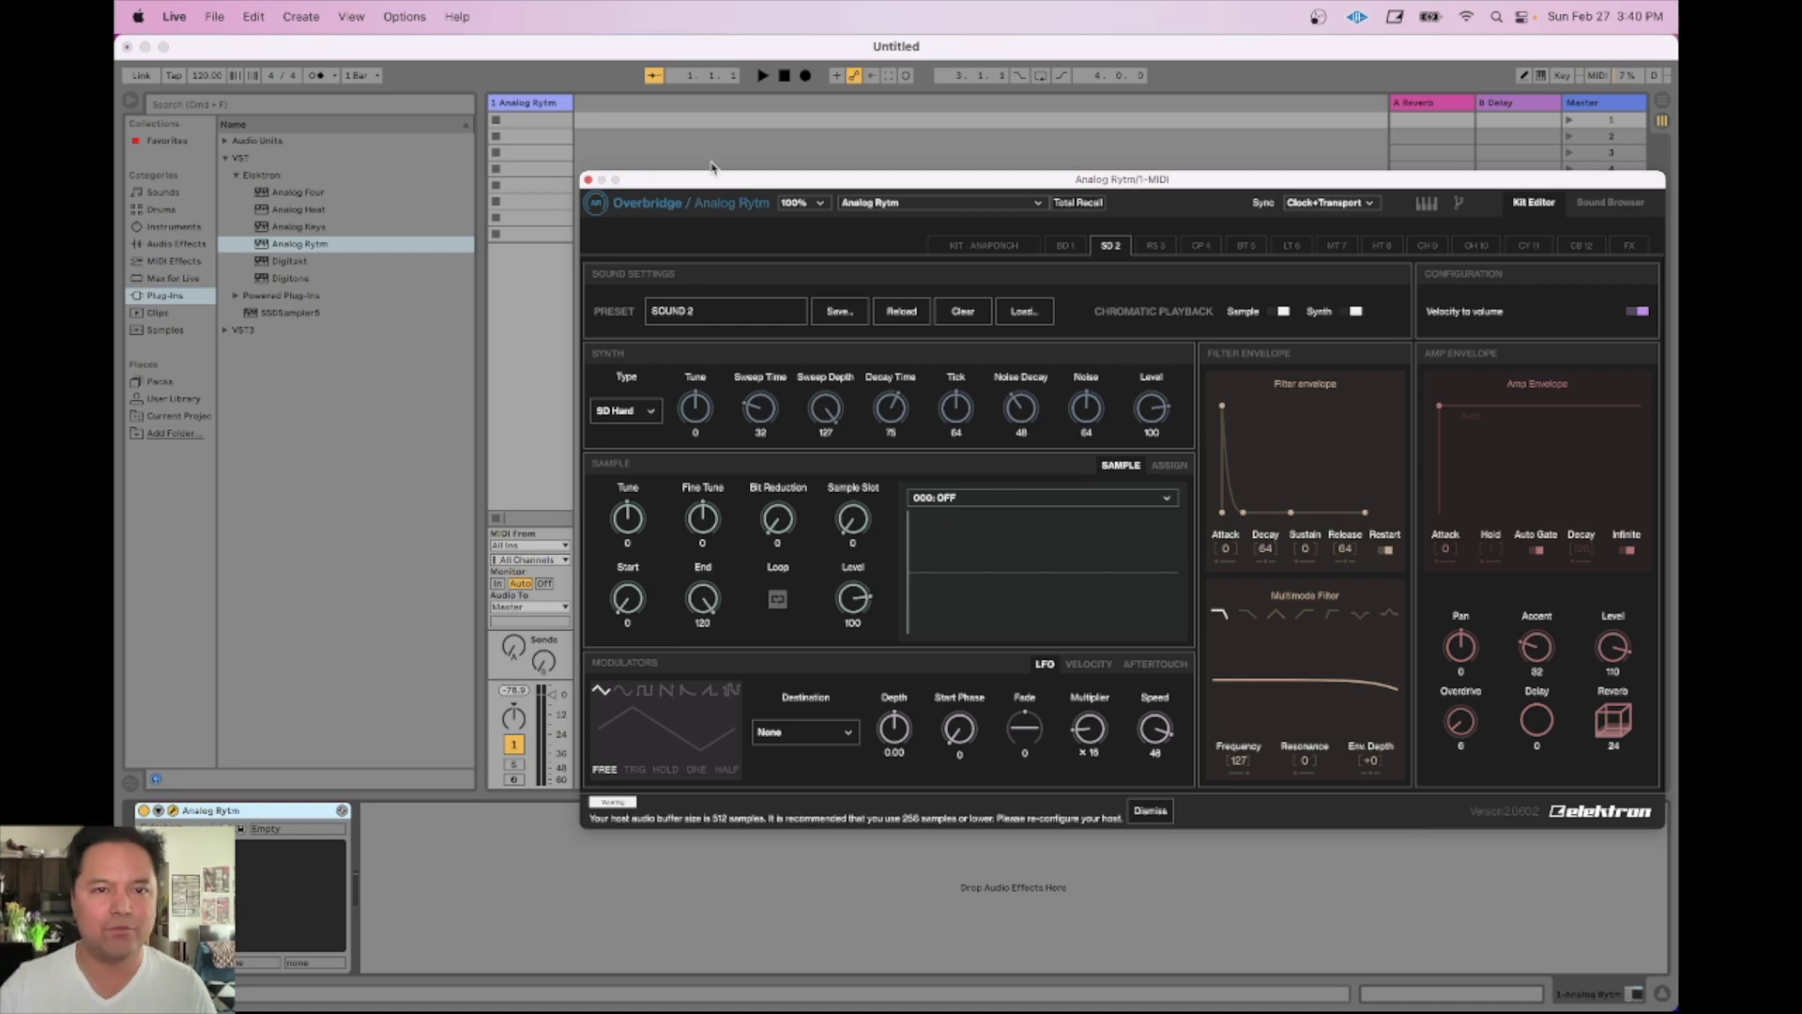
{"action": "left_click", "coordinate": [587, 179]}
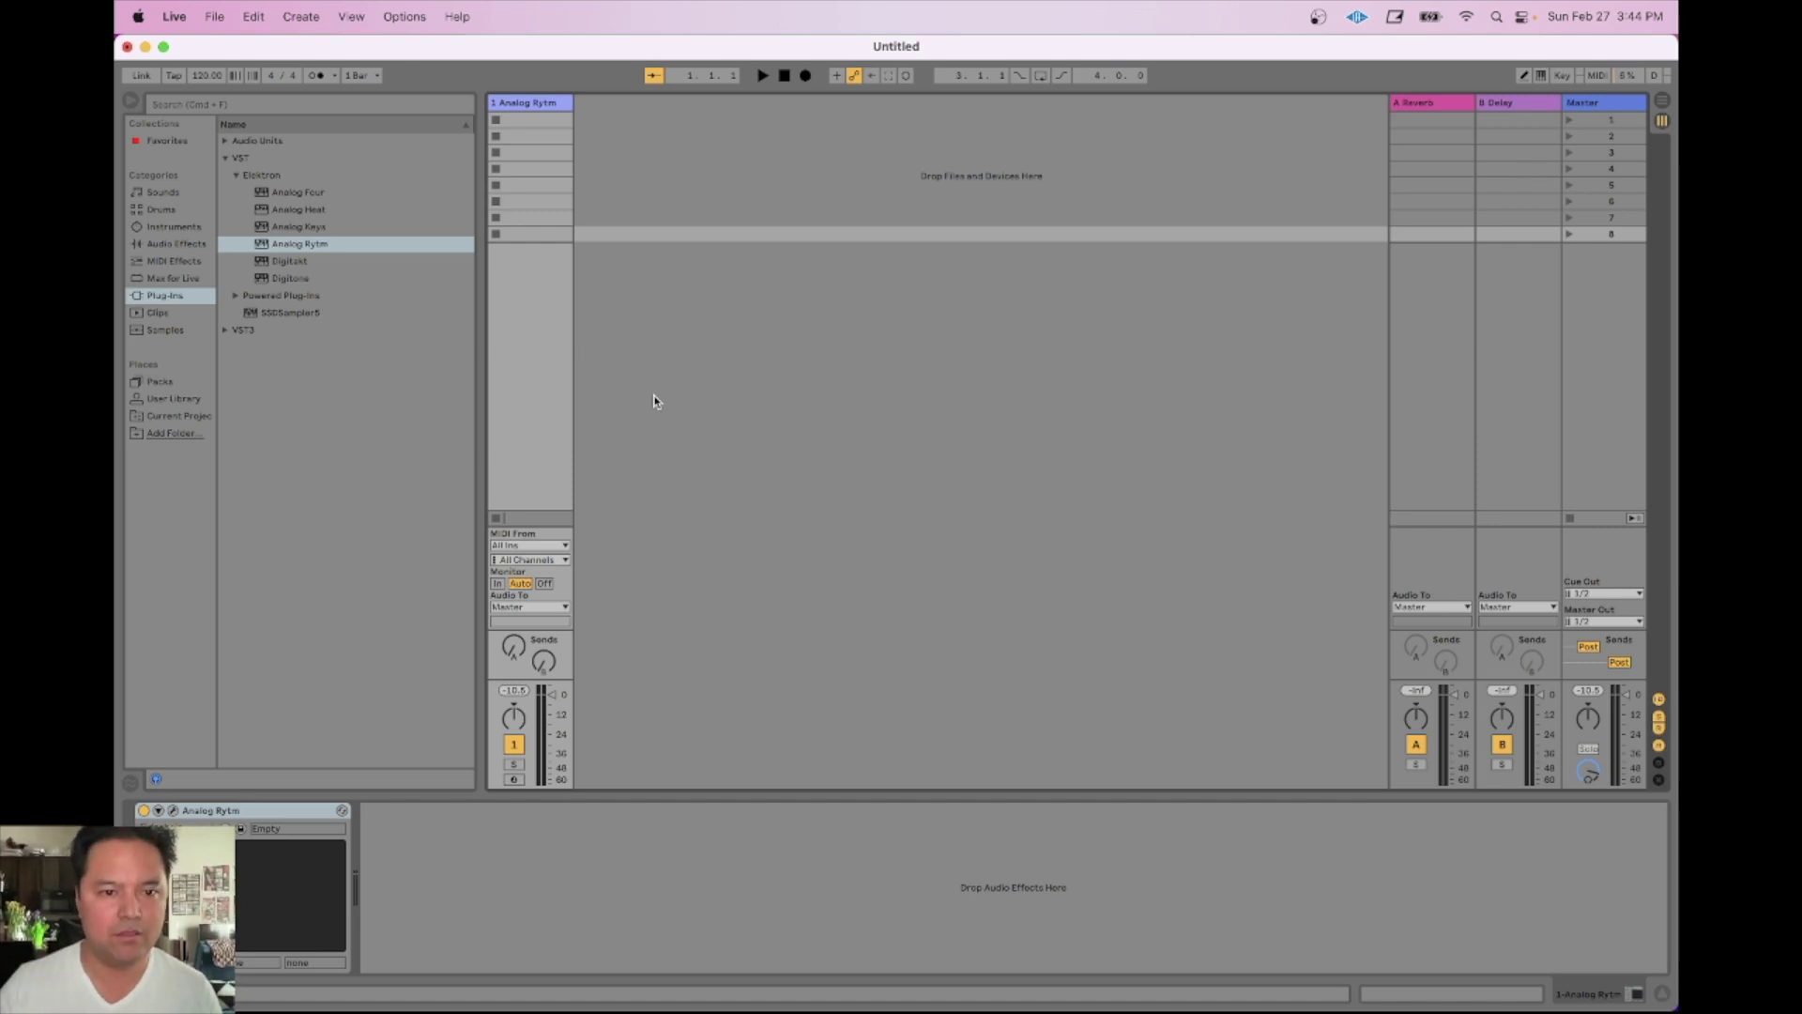
Step: Insert eight audio tracks, 2 Audio through 9 Audio, using Cmd+T
{"action": "right_click", "coordinate": [654, 402]}
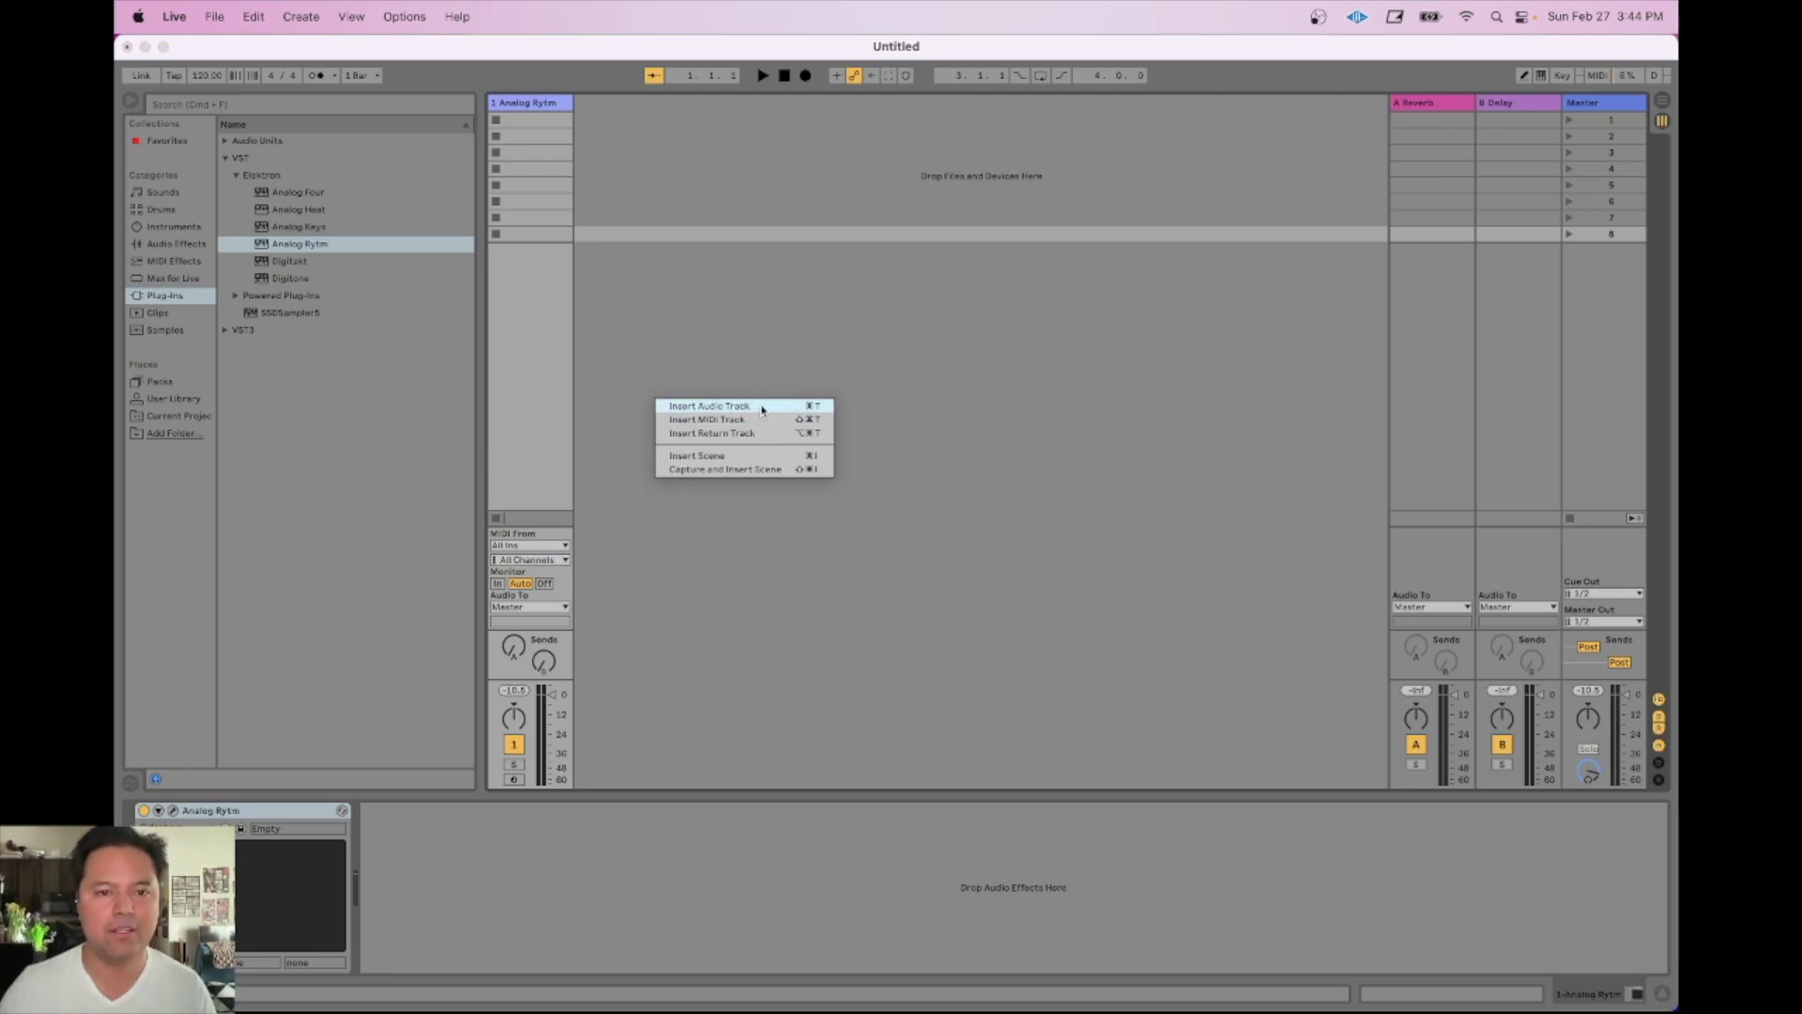
{"action": "left_click", "coordinate": [700, 336]}
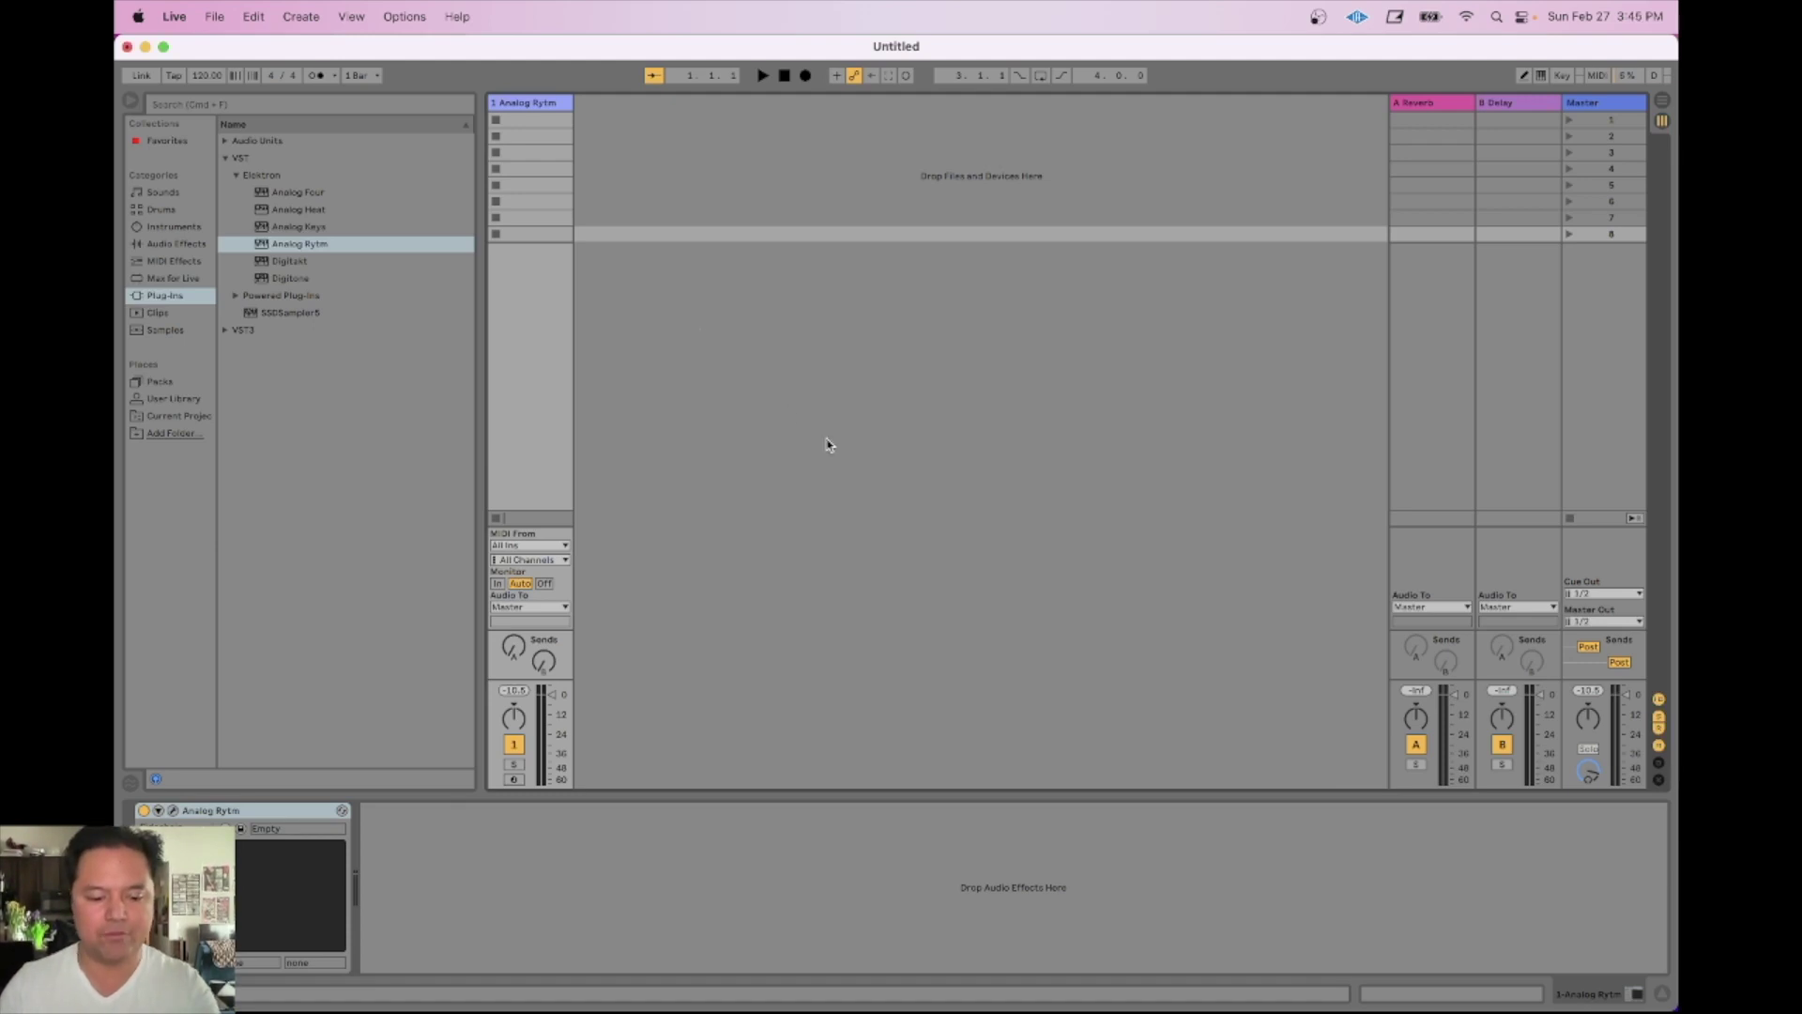
{"action": "key", "text": "super+t"}
{"action": "key", "text": "super+t"}
{"action": "key", "text": "super+t"}
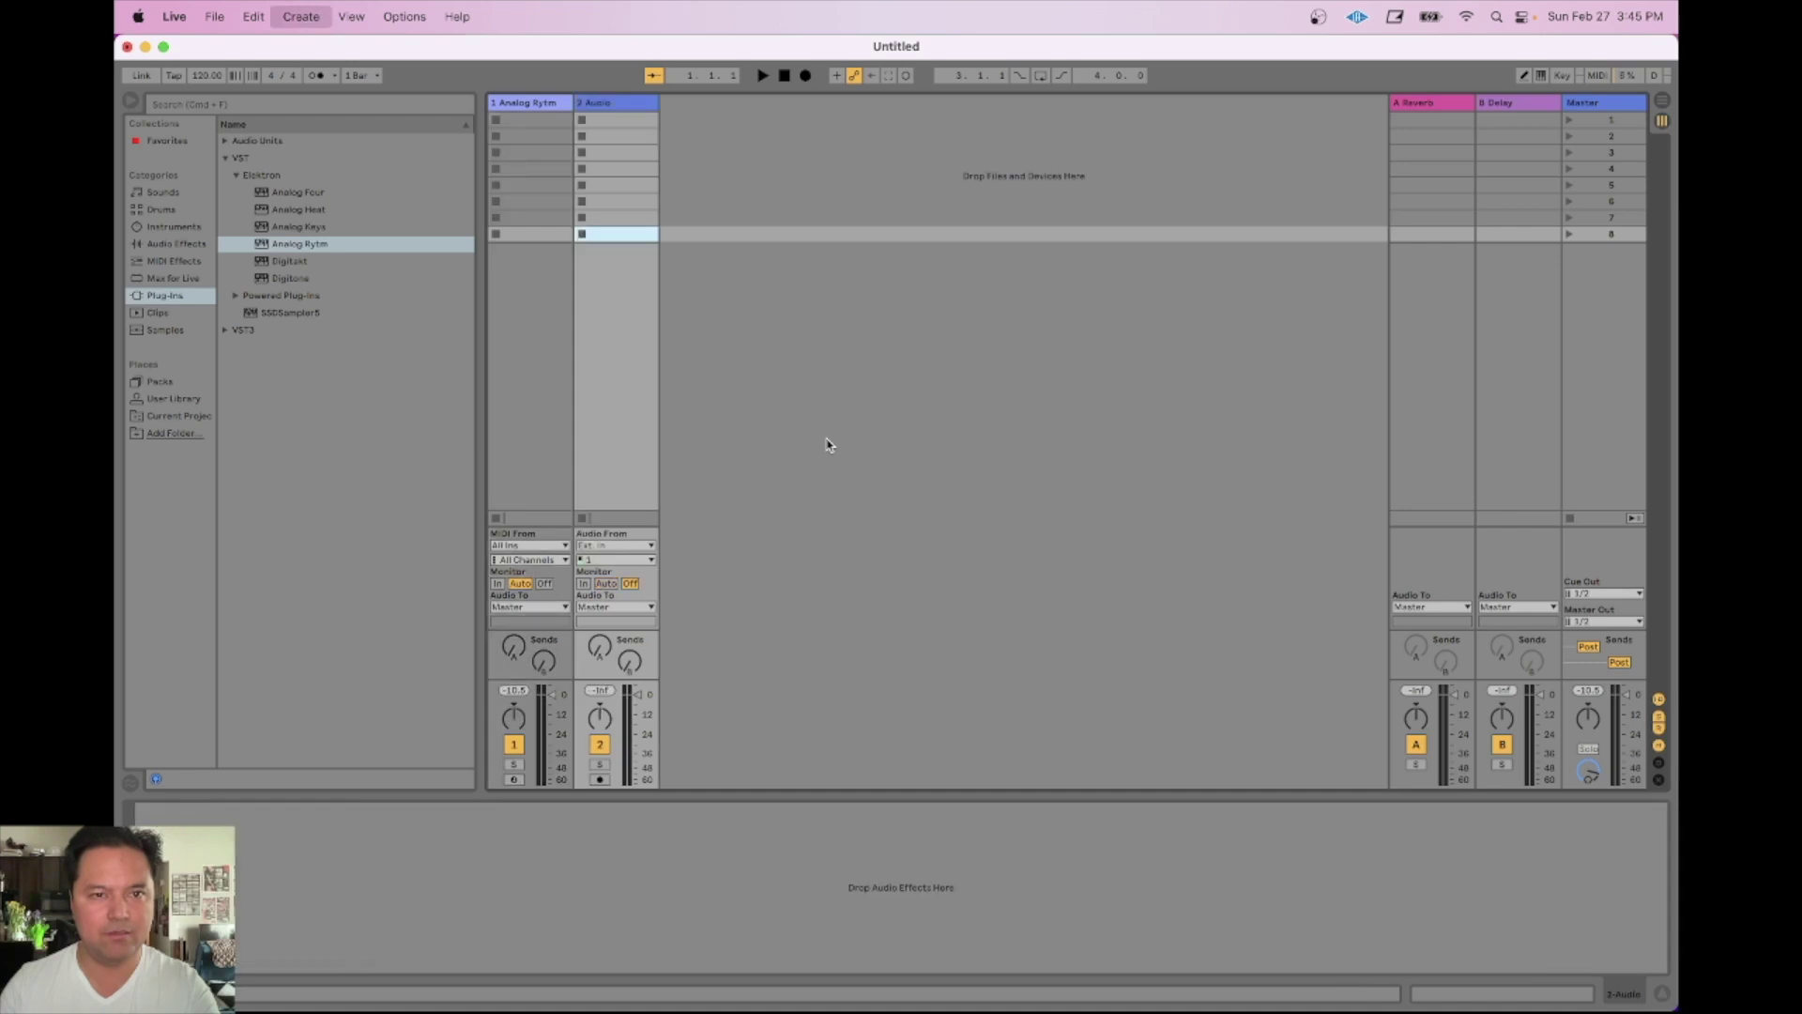
{"action": "key", "text": "super+t"}
{"action": "key", "text": "super+t"}
{"action": "key", "text": "super+t"}
{"action": "key", "text": "super+t"}
{"action": "key", "text": "super+t"}
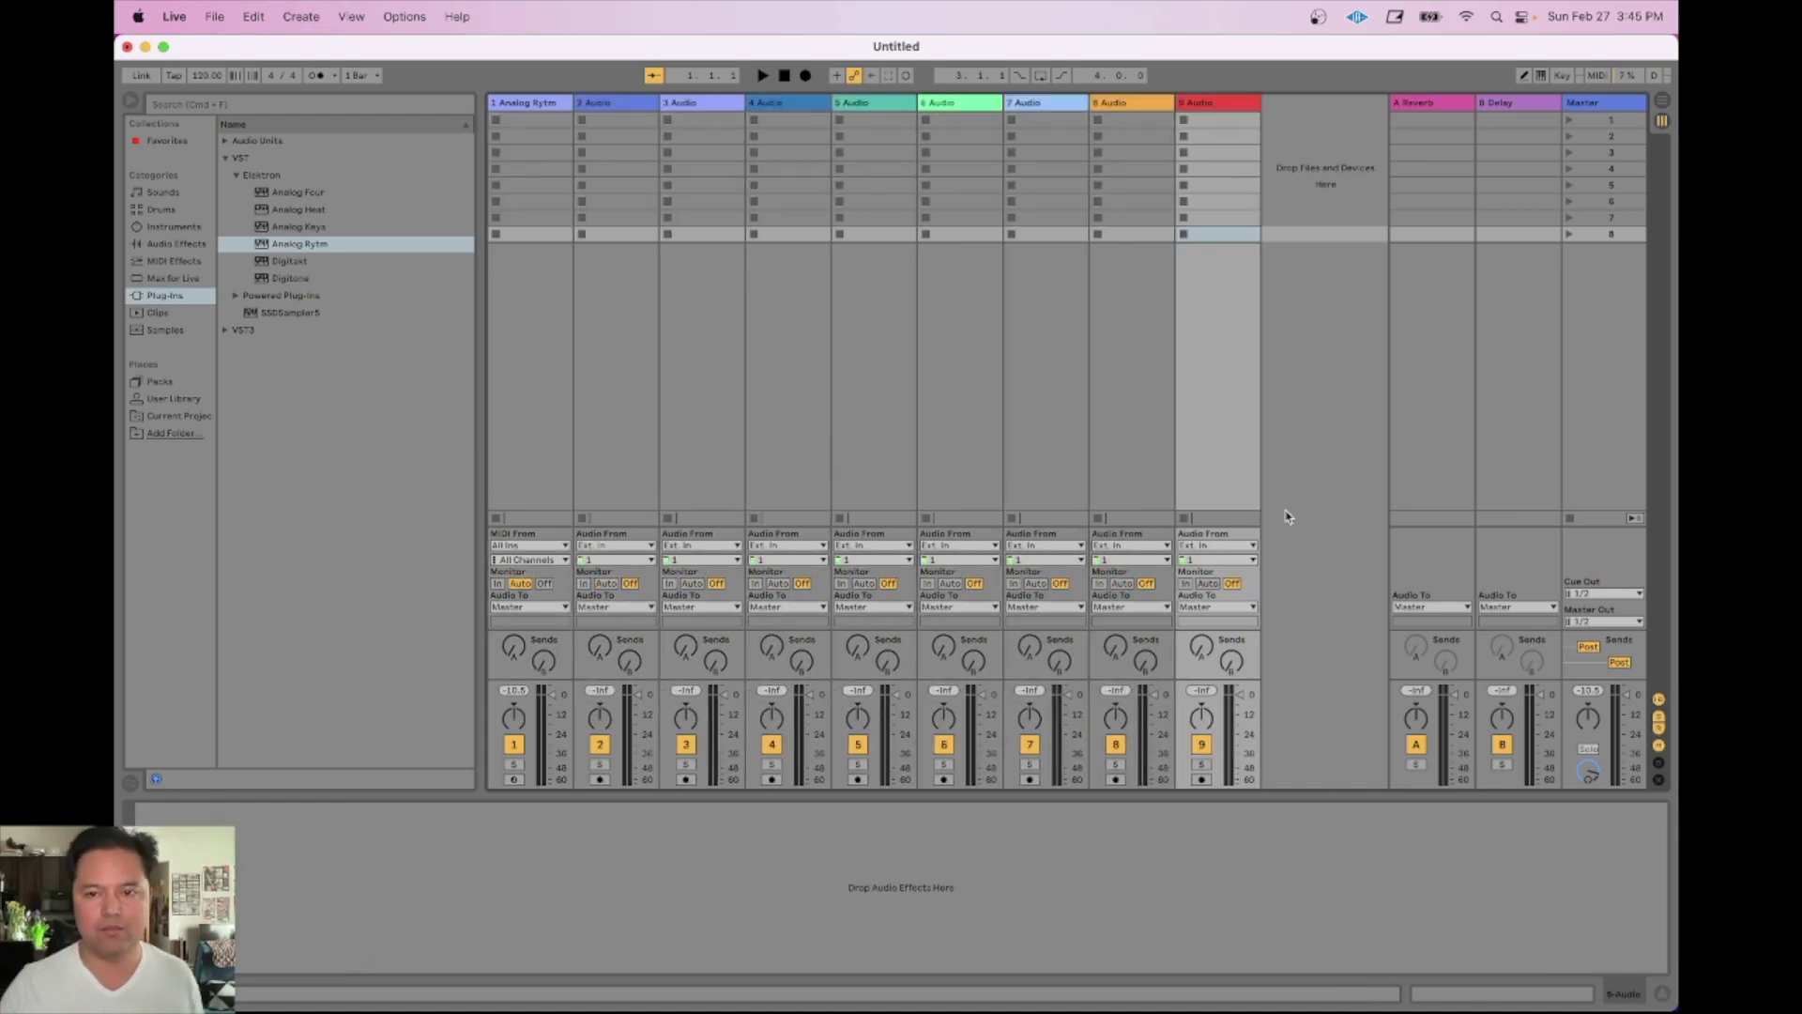
Step: Set Audio From to 1-Analog Rytm on audio tracks 2 through 9
{"action": "left_click", "coordinate": [633, 421]}
{"action": "left_click", "coordinate": [644, 546]}
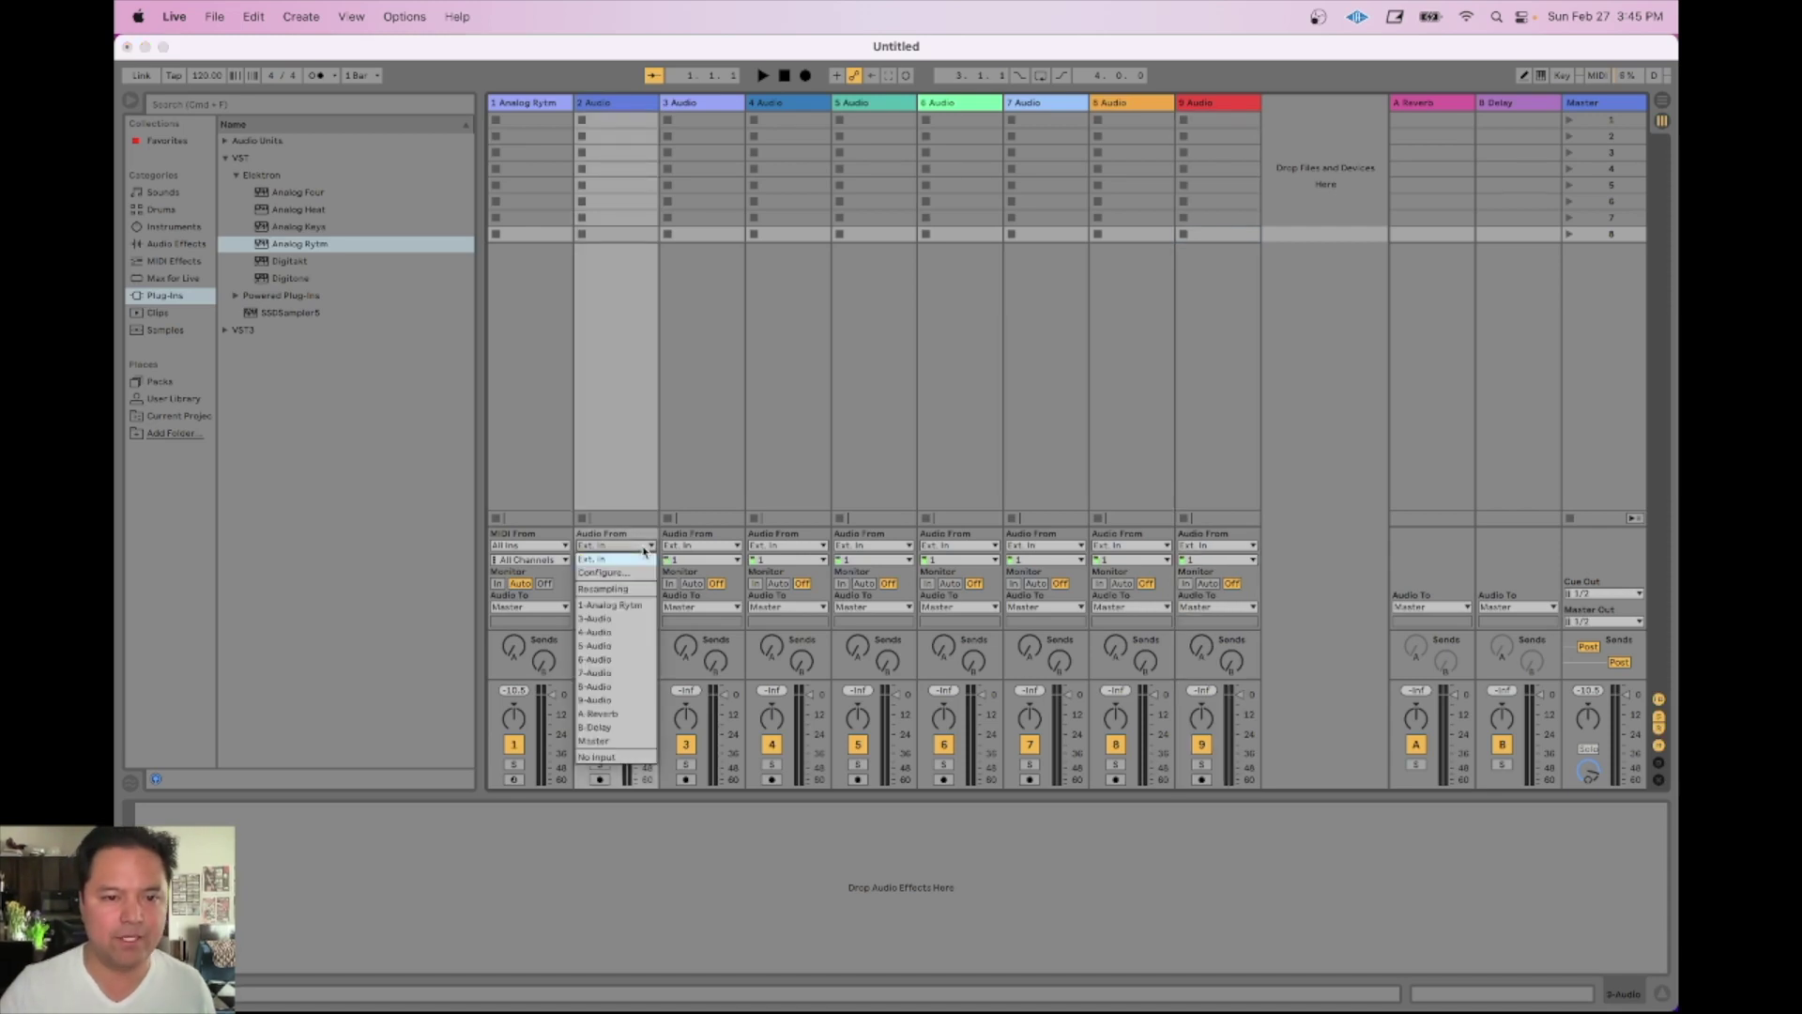
{"action": "left_click", "coordinate": [642, 557]}
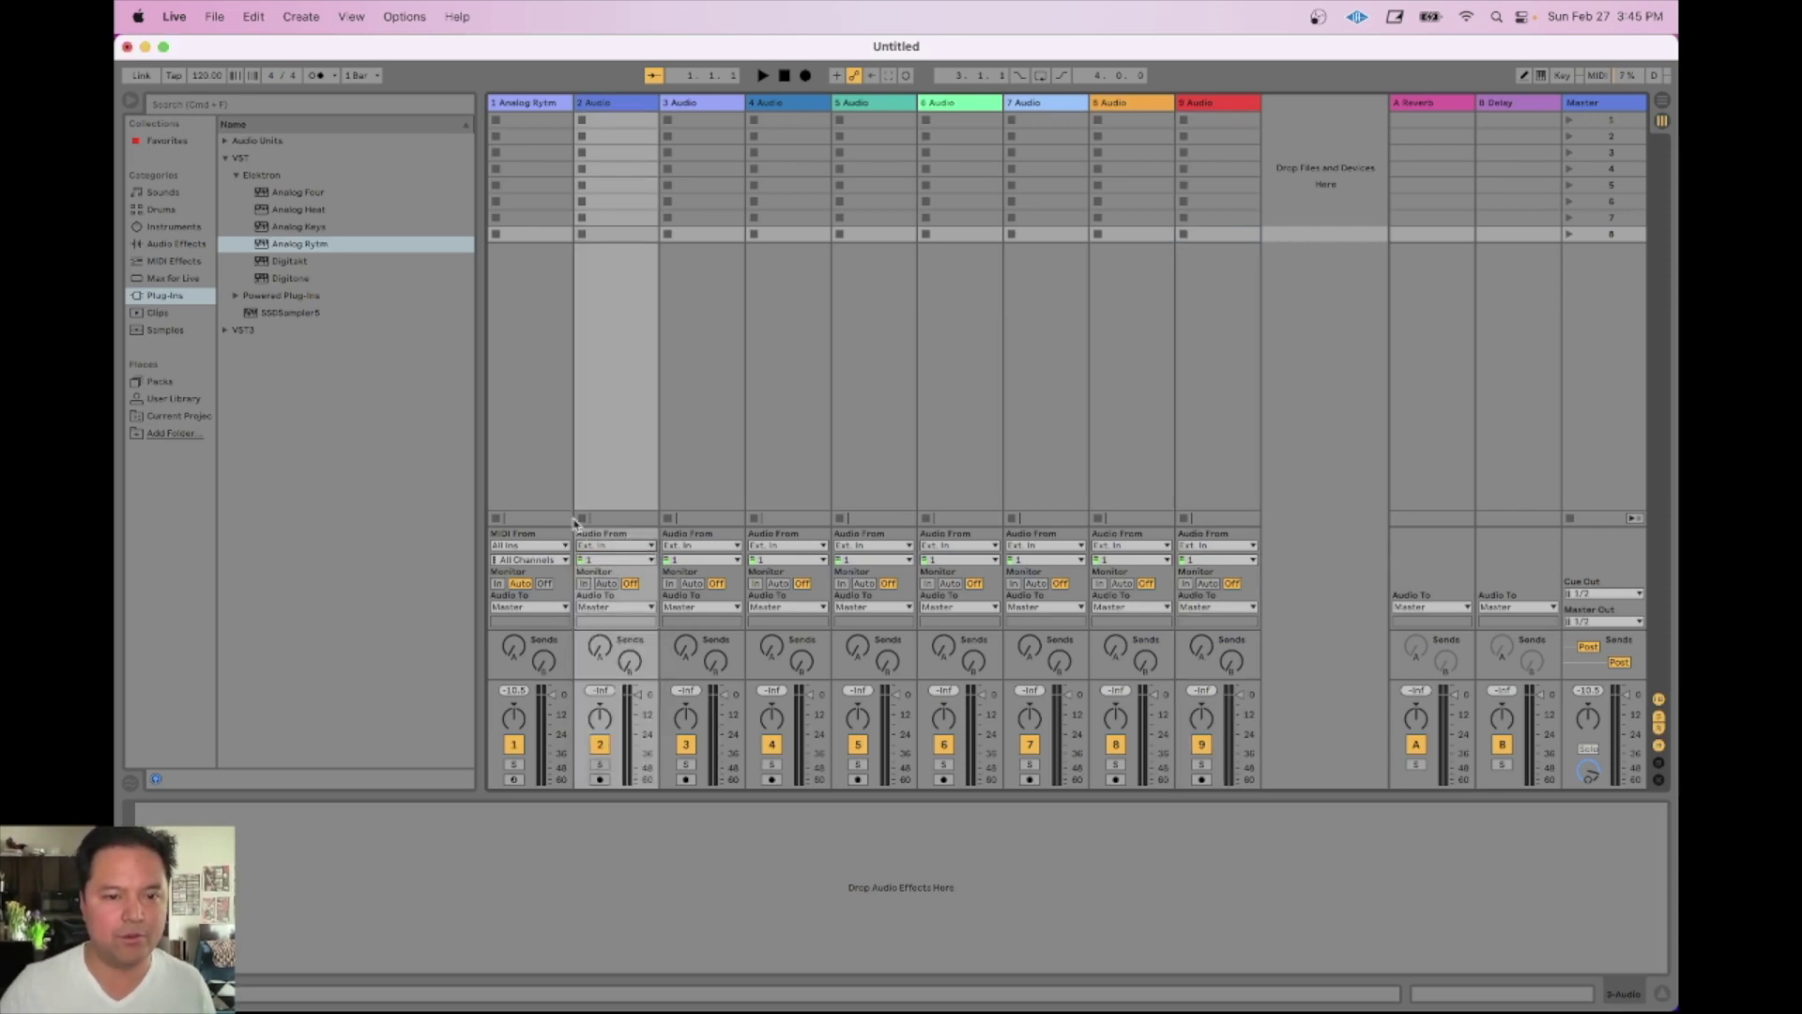
{"action": "left_click", "coordinate": [636, 548]}
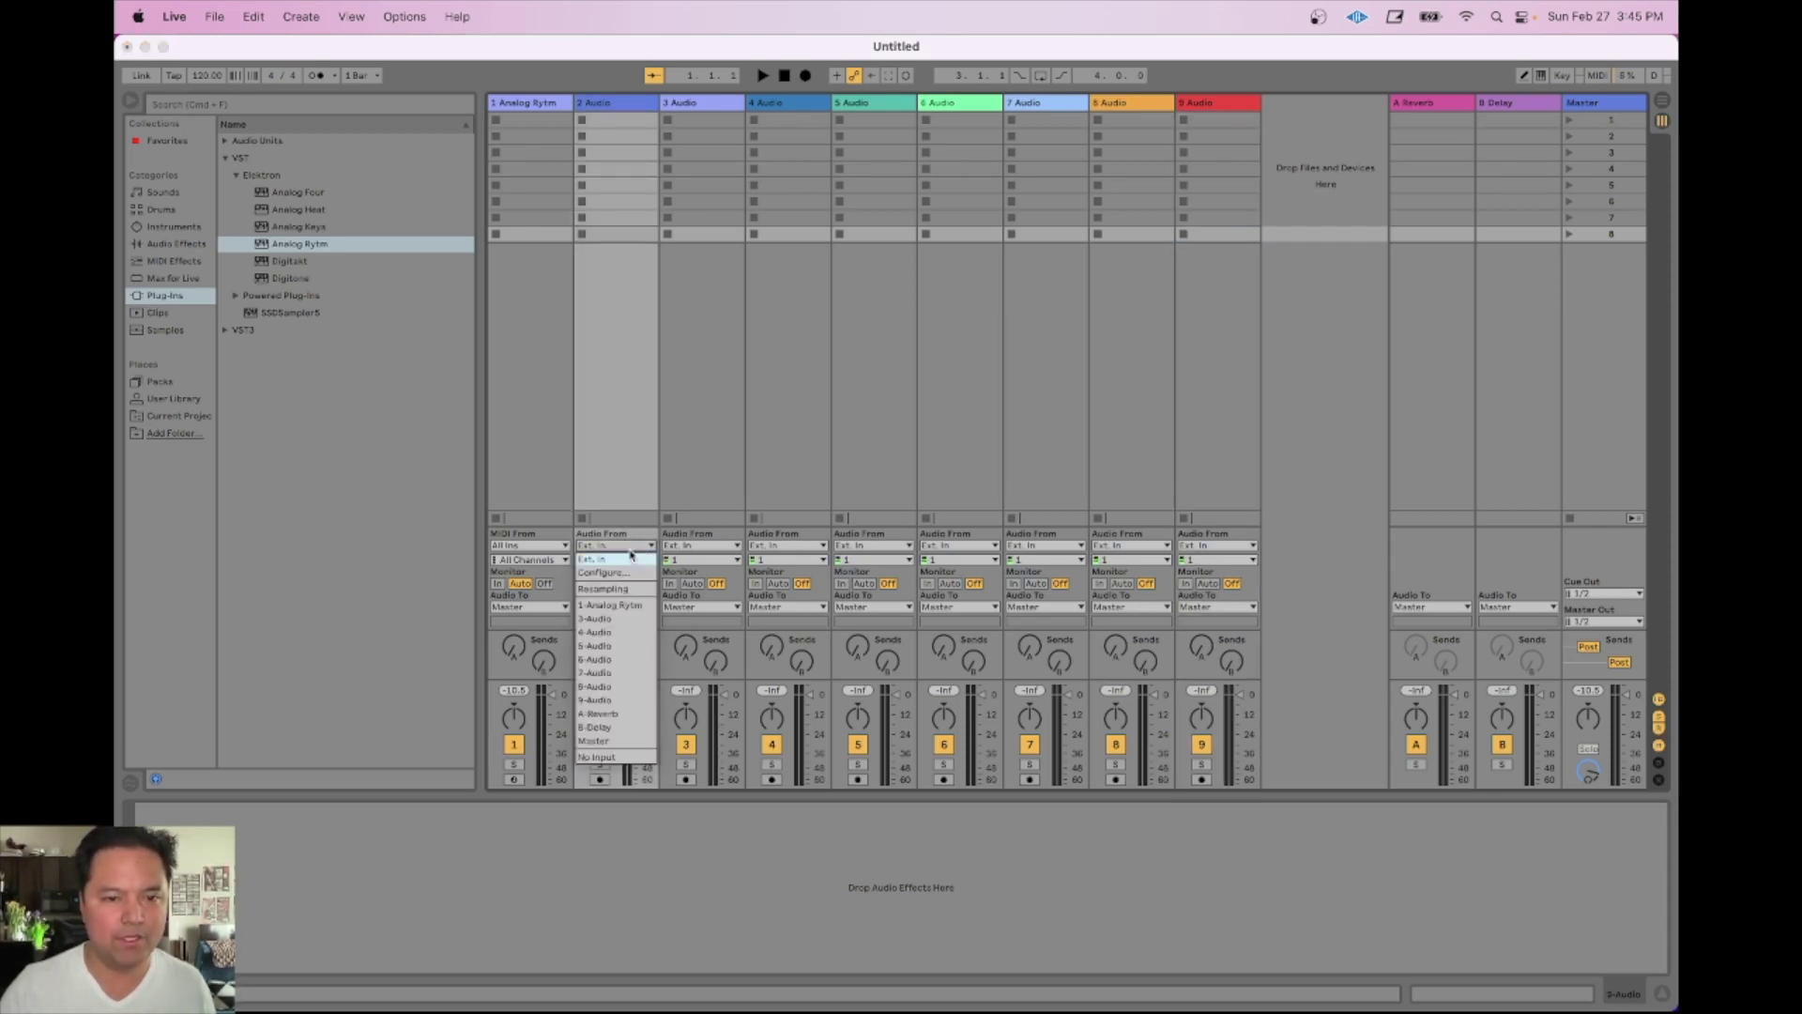
{"action": "left_click", "coordinate": [636, 610]}
{"action": "left_click", "coordinate": [720, 546]}
{"action": "left_click", "coordinate": [727, 608]}
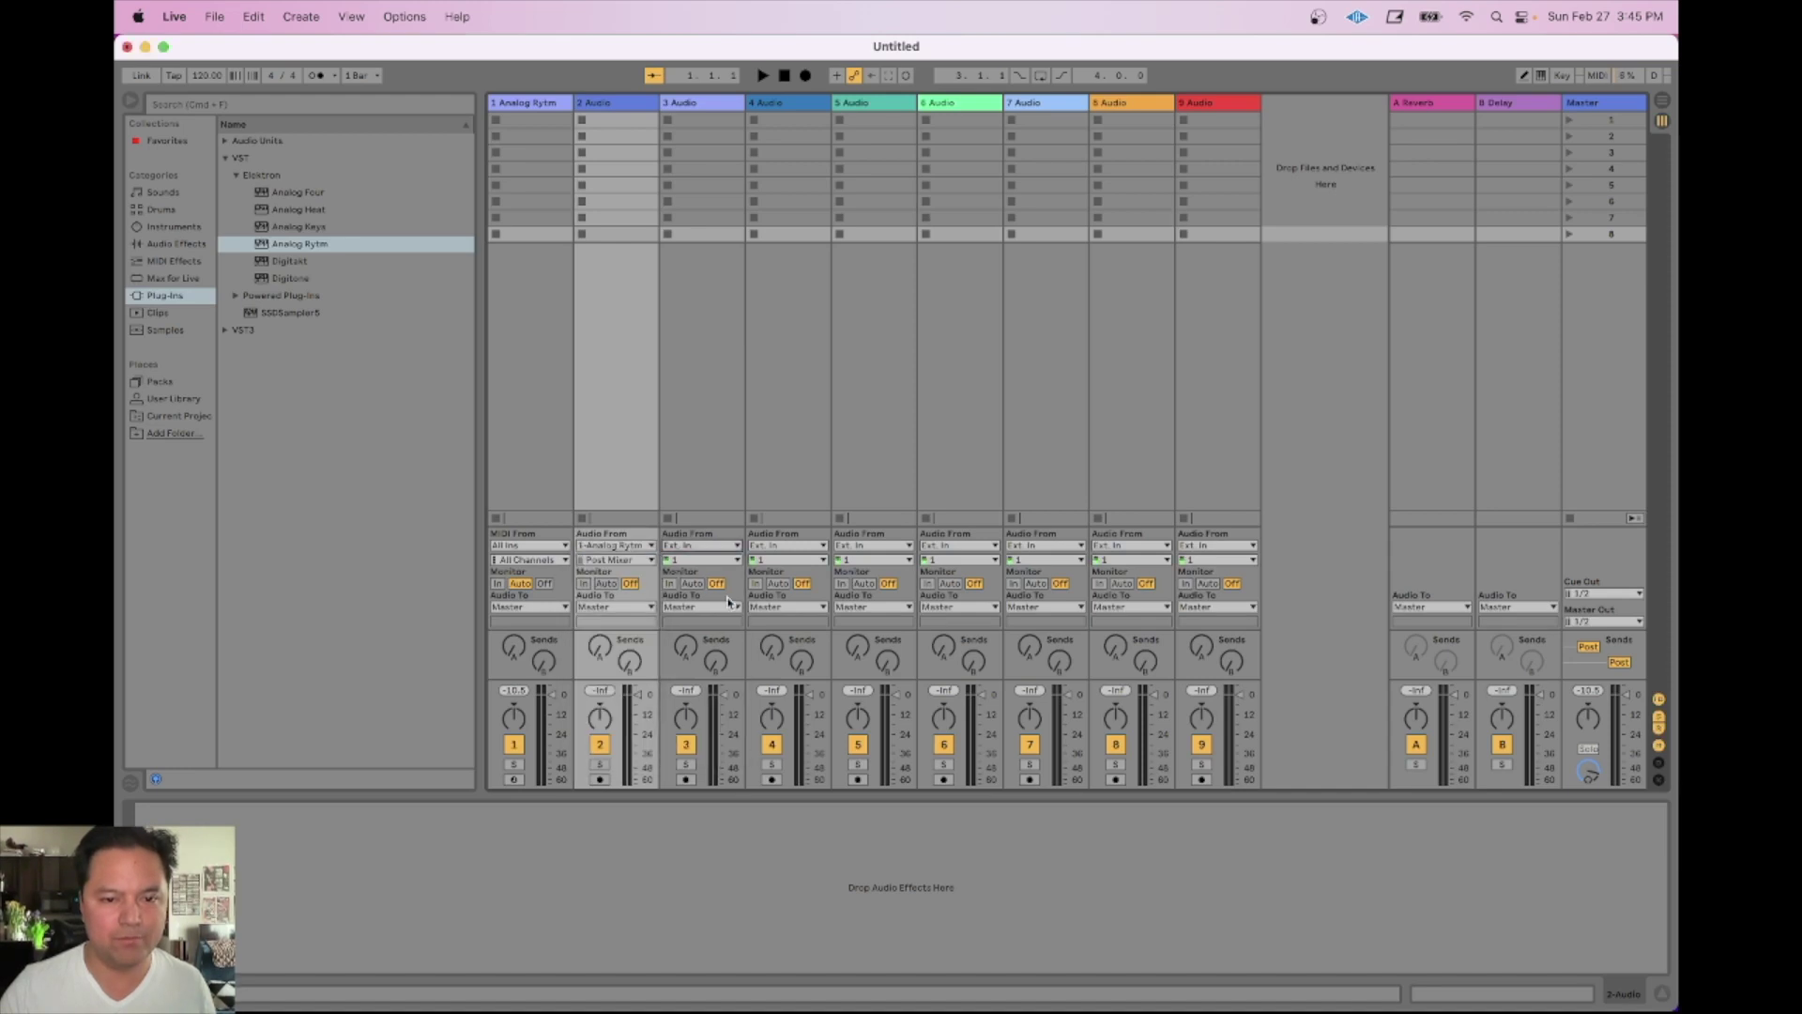
{"action": "left_click", "coordinate": [728, 559]}
{"action": "left_click", "coordinate": [783, 553]}
{"action": "left_click", "coordinate": [785, 546]}
{"action": "left_click", "coordinate": [788, 608]}
{"action": "left_click", "coordinate": [871, 547]}
{"action": "left_click", "coordinate": [873, 608]}
{"action": "left_click", "coordinate": [958, 546]}
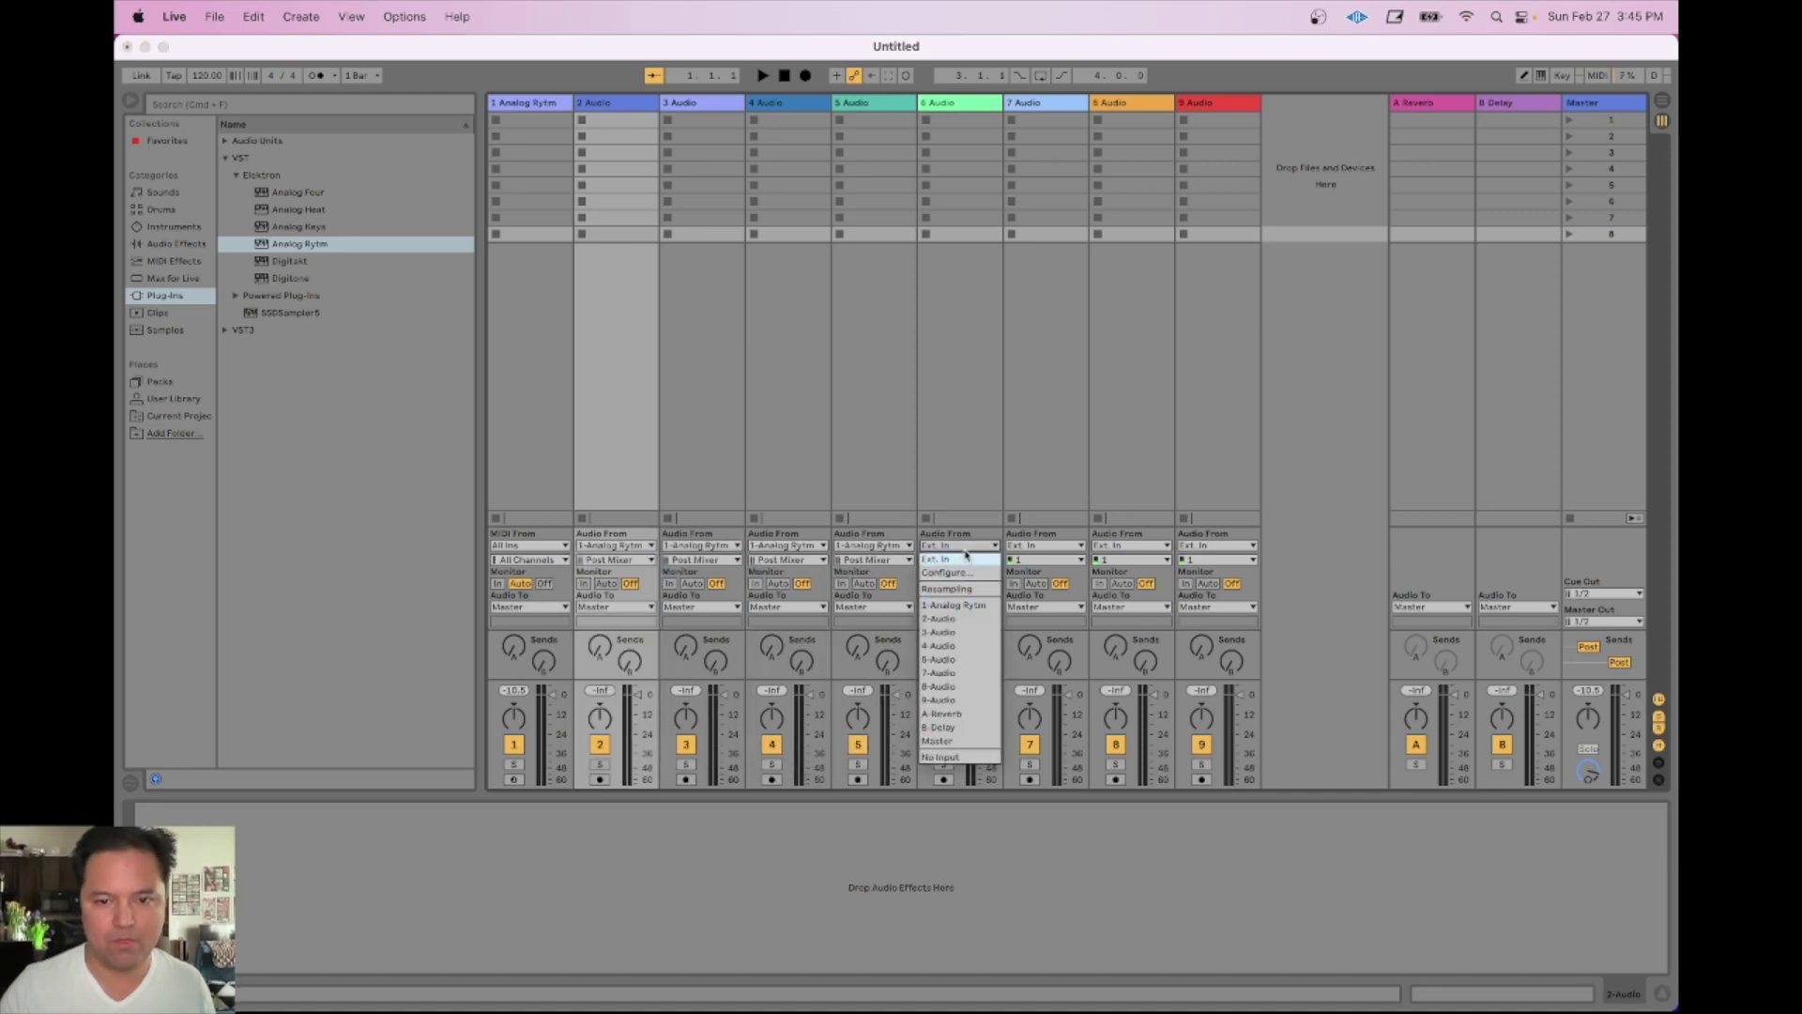
{"action": "left_click", "coordinate": [960, 608]}
{"action": "left_click", "coordinate": [1042, 546]}
{"action": "left_click", "coordinate": [1044, 608]}
{"action": "left_click", "coordinate": [1147, 551]}
{"action": "left_click", "coordinate": [1131, 608]}
{"action": "left_click", "coordinate": [1217, 546]}
{"action": "left_click", "coordinate": [1217, 608]}
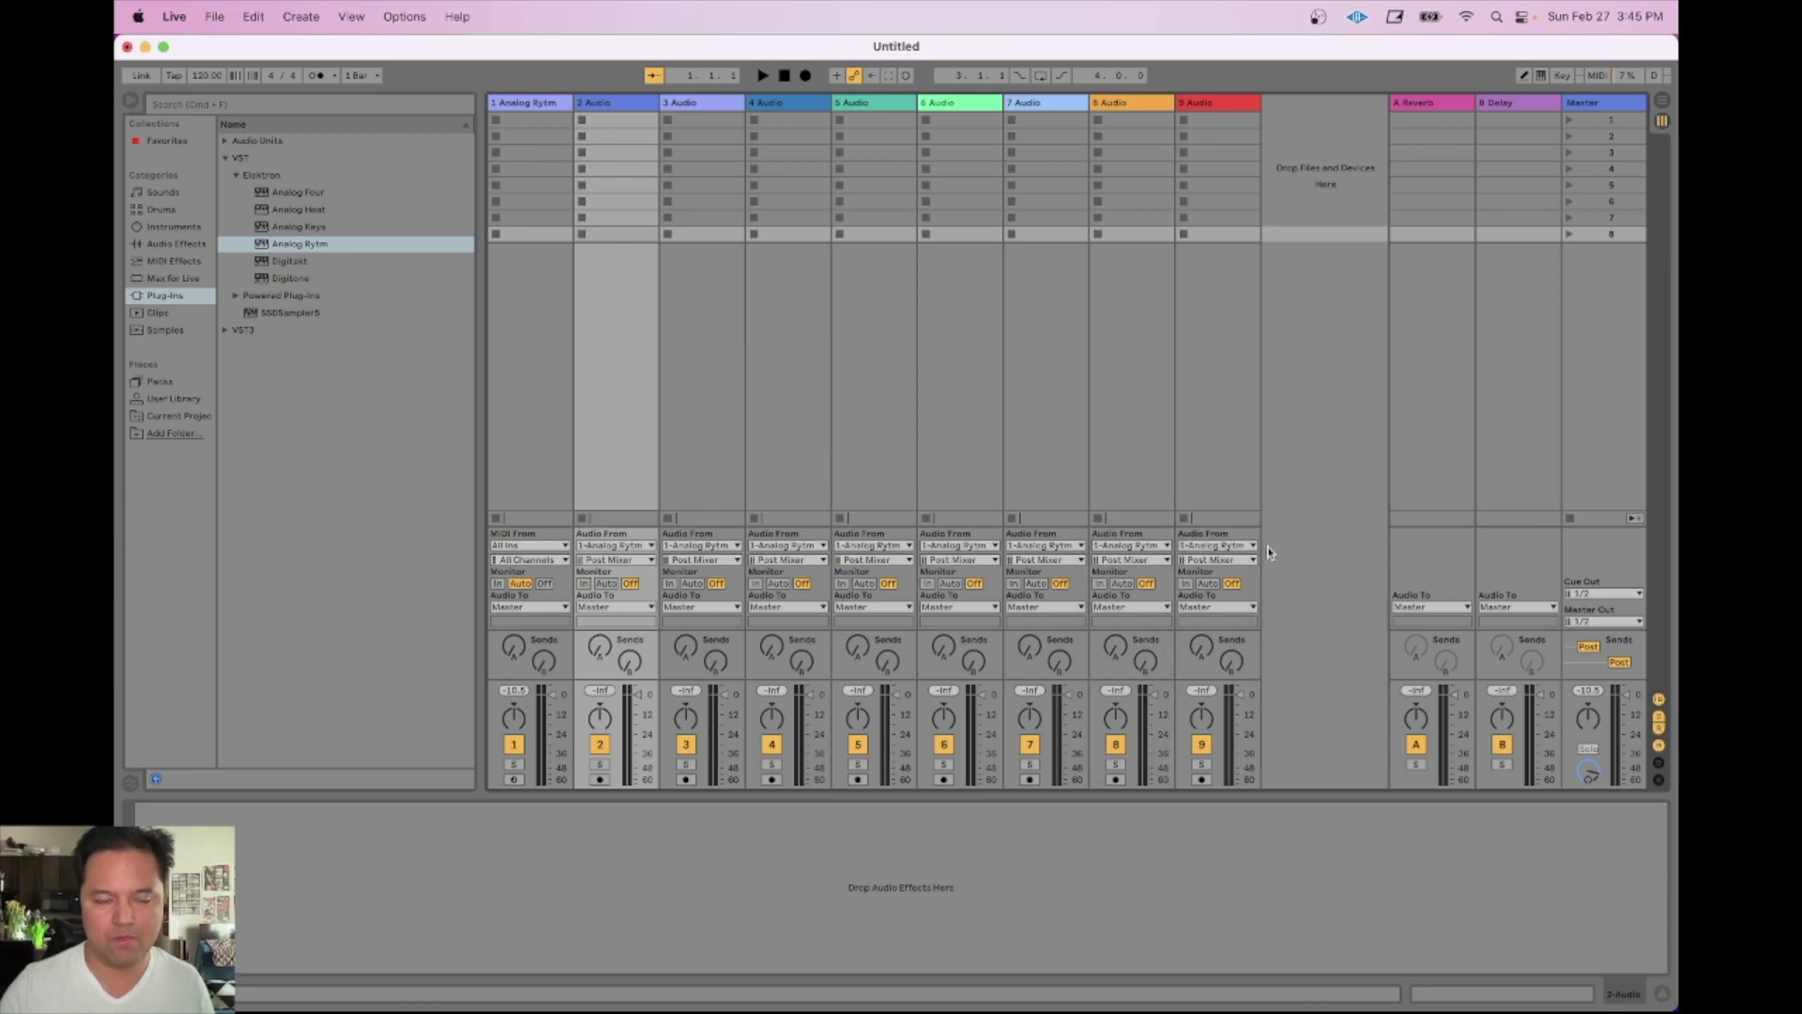
Step: Route BD, SD, RS/CP, BT, LT, MT/HT, CH/OH, CY/CB to tracks 2–9; arm track 2
{"action": "left_click", "coordinate": [652, 563]}
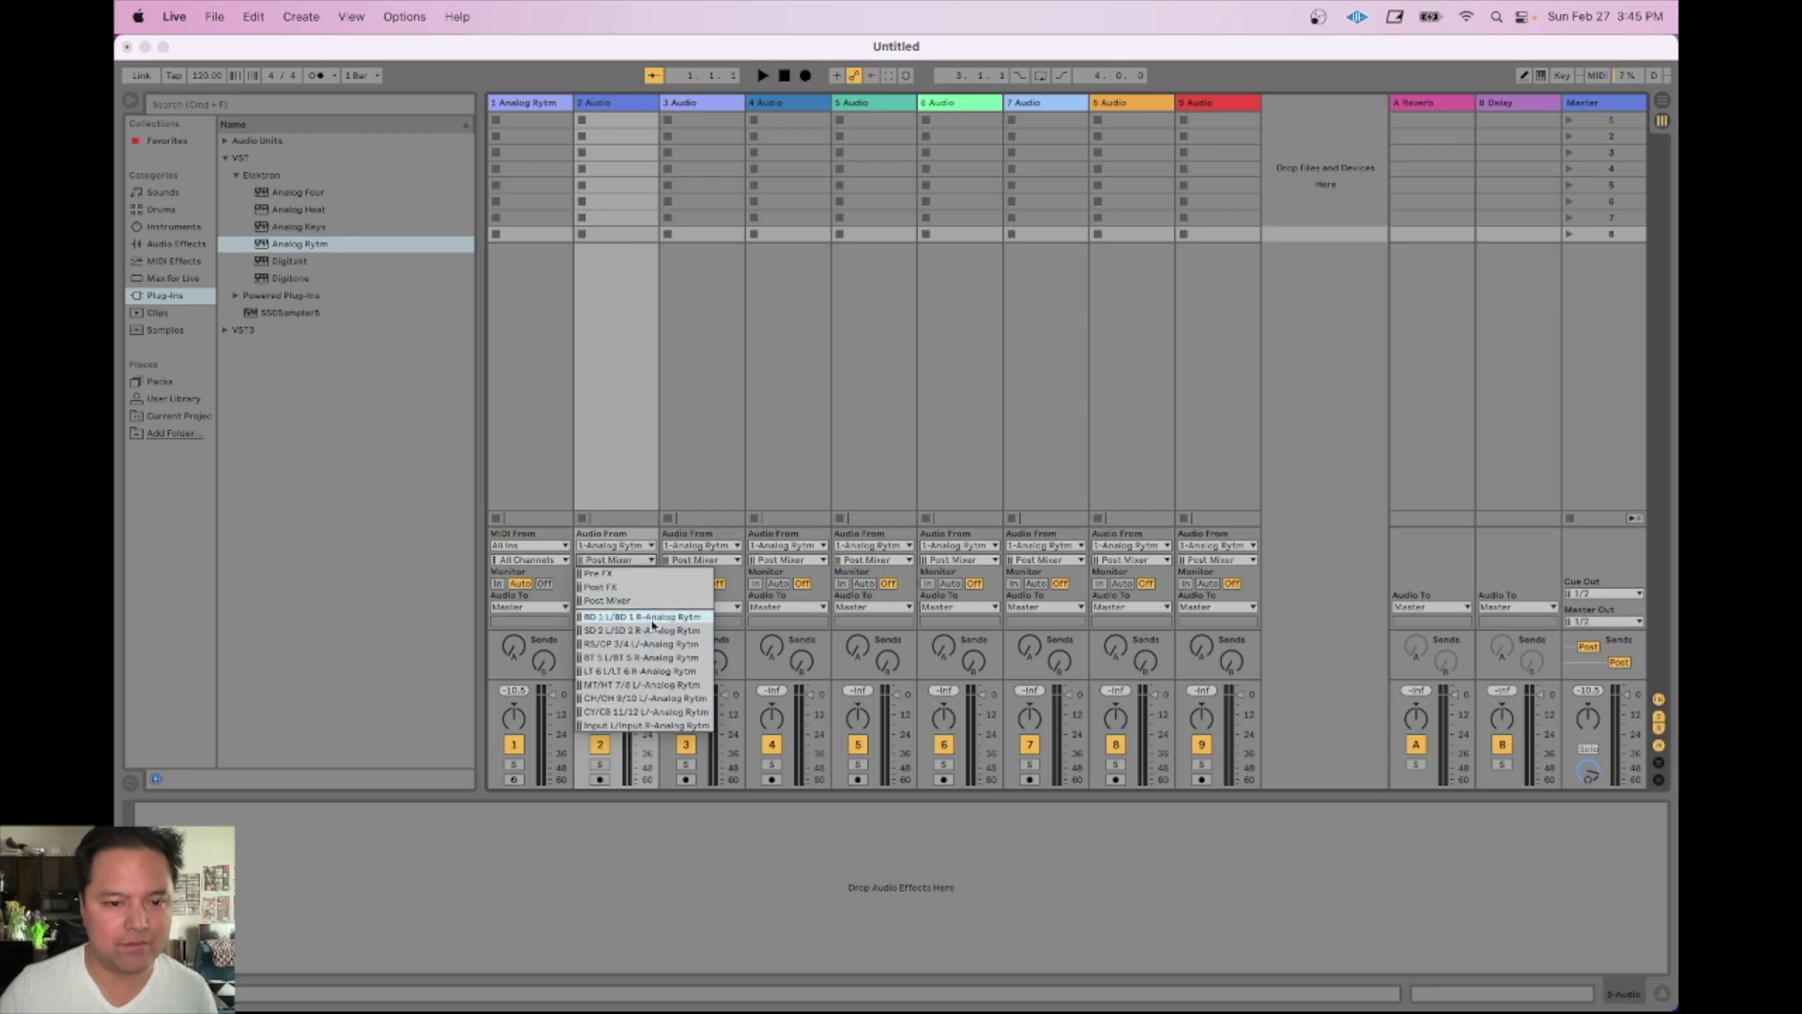
{"action": "left_click", "coordinate": [652, 619]}
{"action": "left_click", "coordinate": [700, 561]}
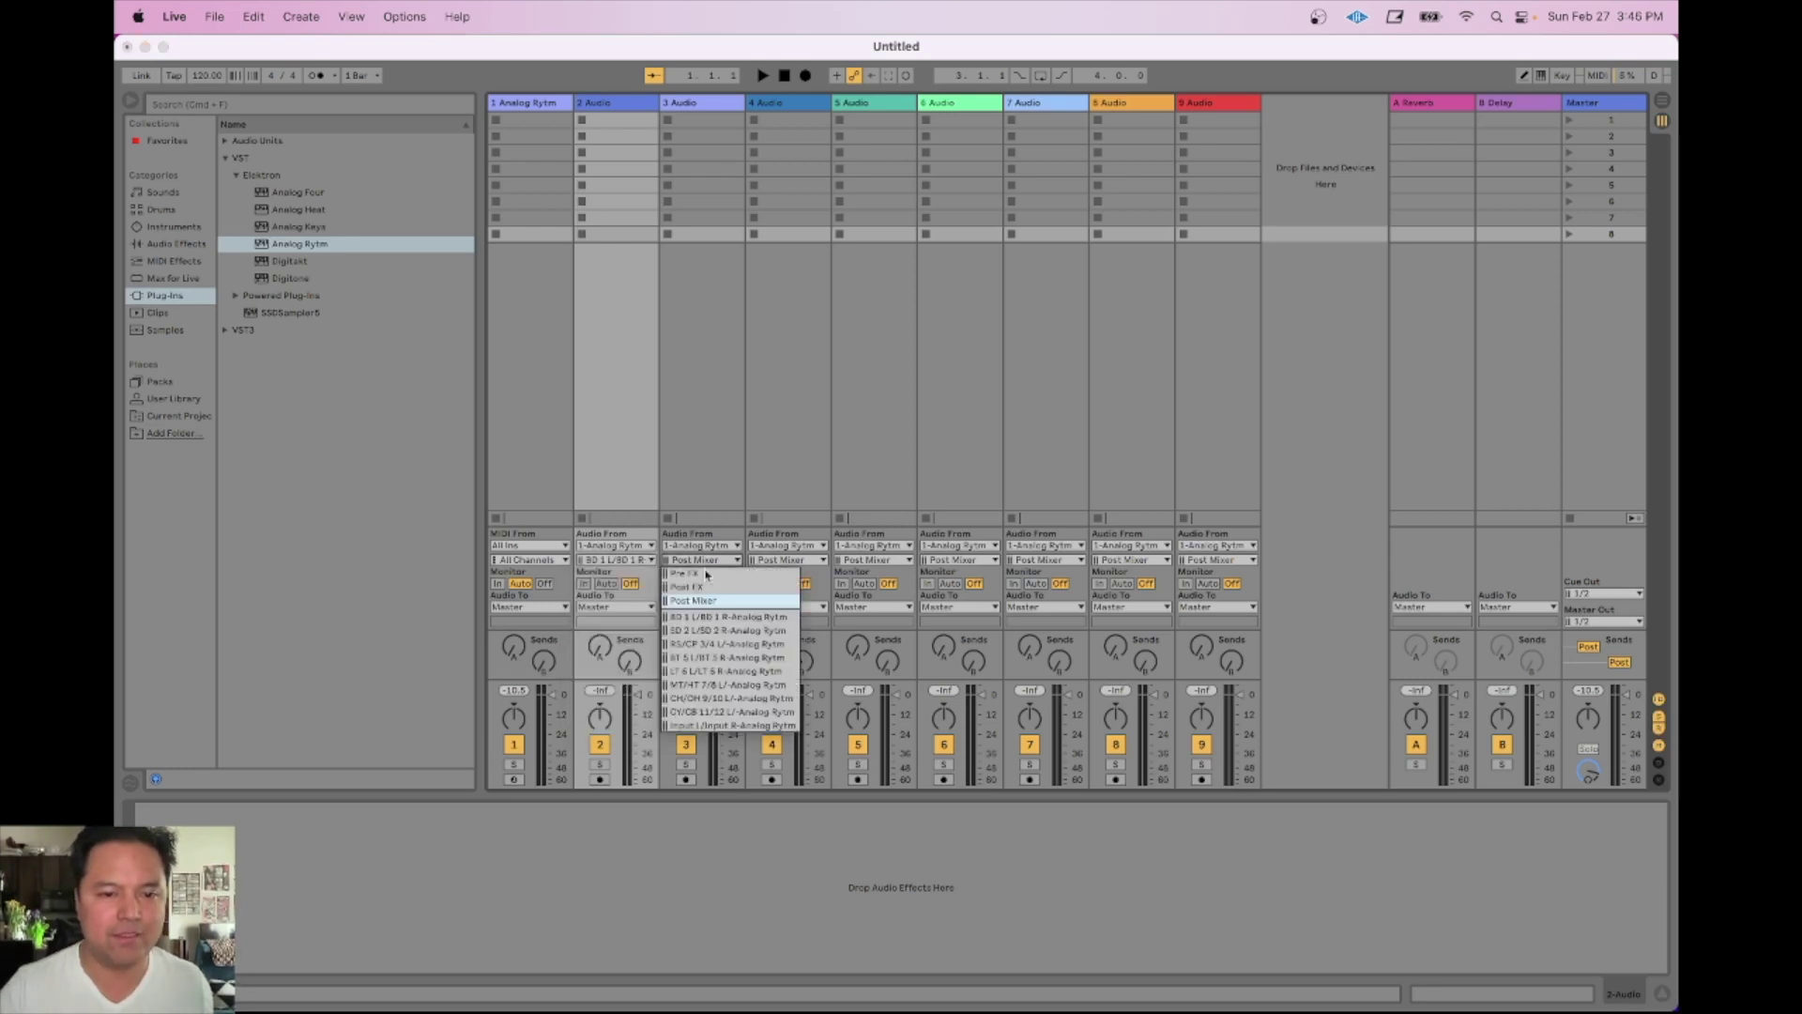
{"action": "left_click", "coordinate": [758, 631]}
{"action": "left_click", "coordinate": [787, 561]}
{"action": "left_click", "coordinate": [789, 644]}
{"action": "left_click", "coordinate": [873, 561]}
{"action": "left_click", "coordinate": [874, 658]}
{"action": "left_click", "coordinate": [958, 561]}
{"action": "left_click", "coordinate": [959, 671]}
{"action": "left_click", "coordinate": [1032, 562]}
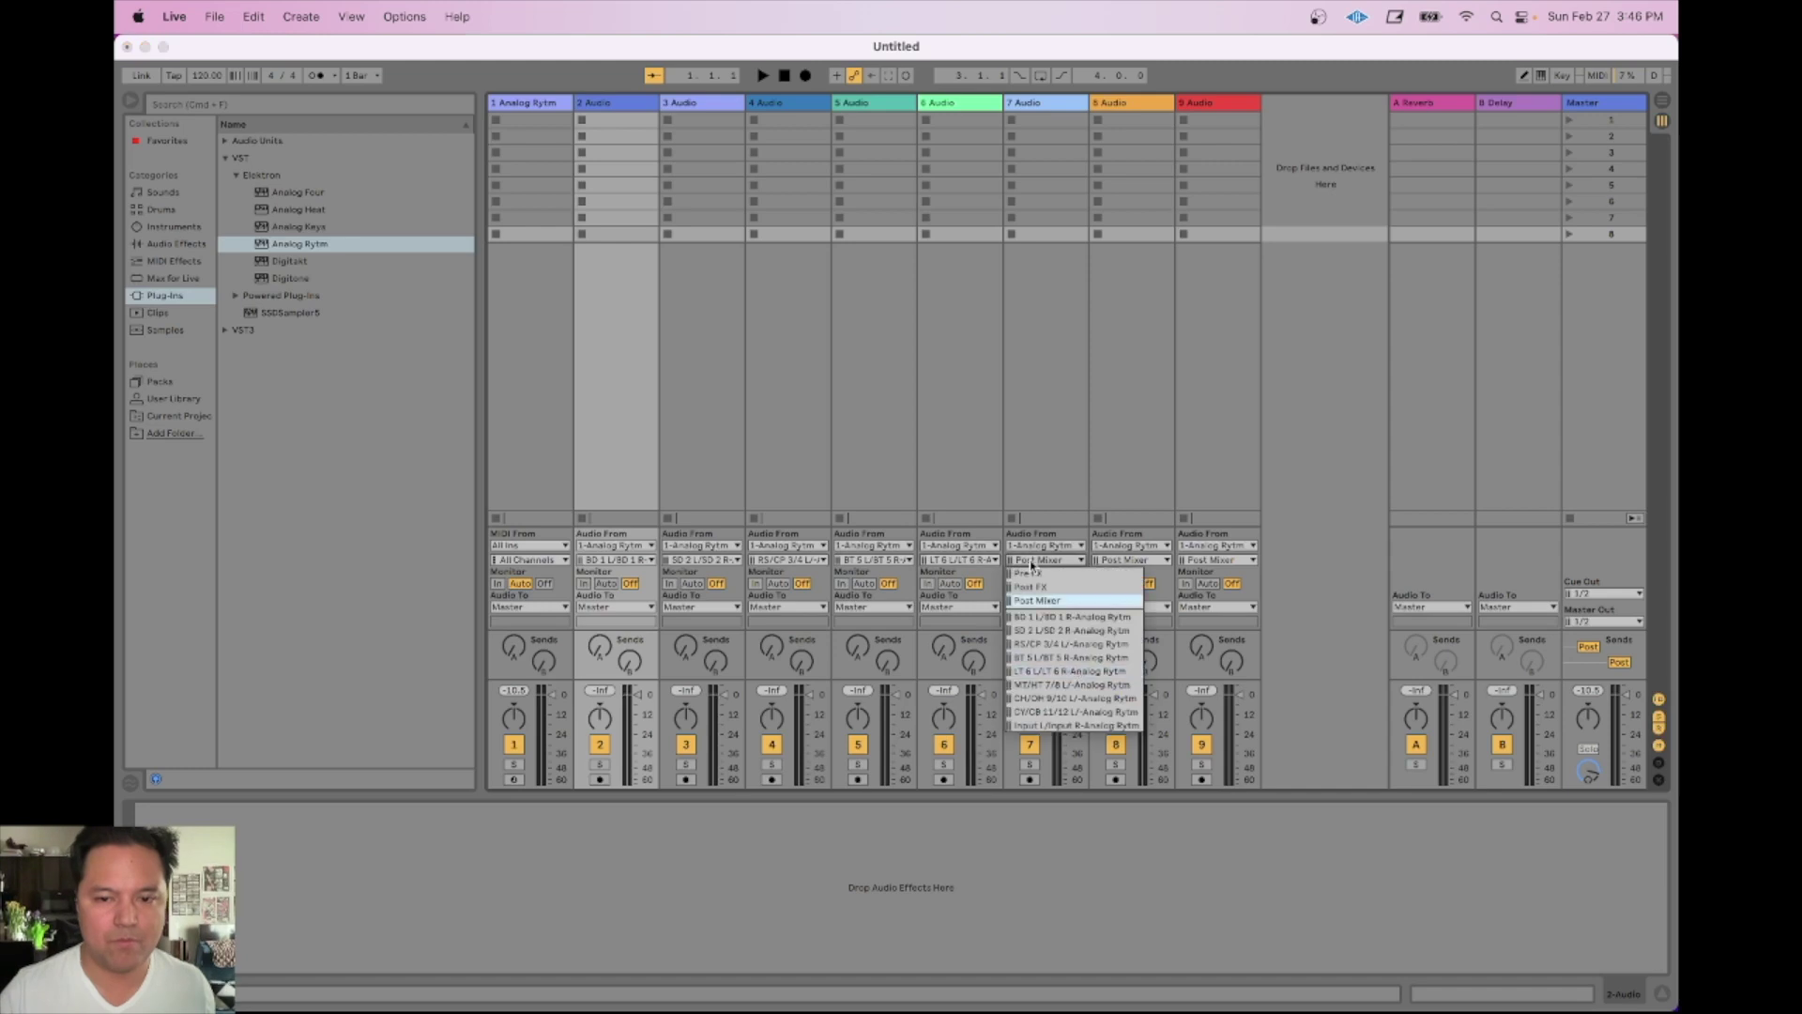
{"action": "left_click", "coordinate": [1070, 685]}
{"action": "left_click", "coordinate": [1117, 561]}
{"action": "left_click", "coordinate": [1156, 699]}
{"action": "left_click", "coordinate": [1203, 561]}
{"action": "left_click", "coordinate": [1241, 711]}
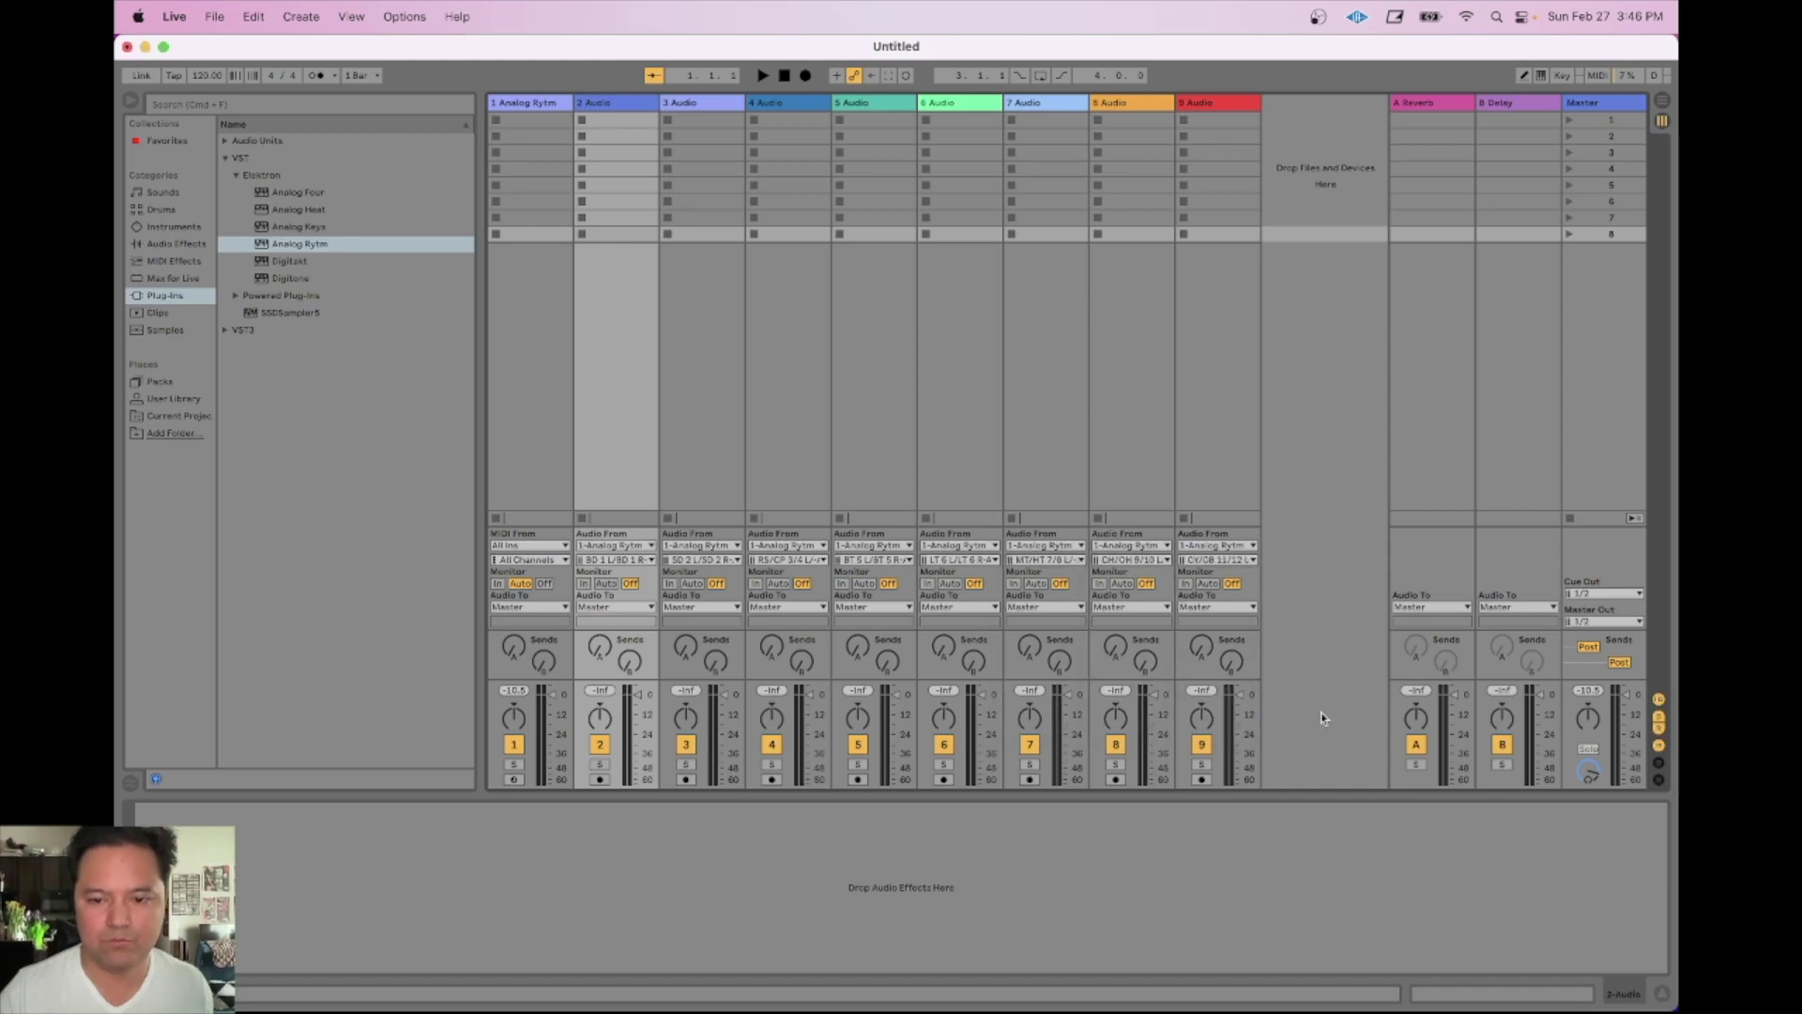
{"action": "left_click", "coordinate": [599, 780]}
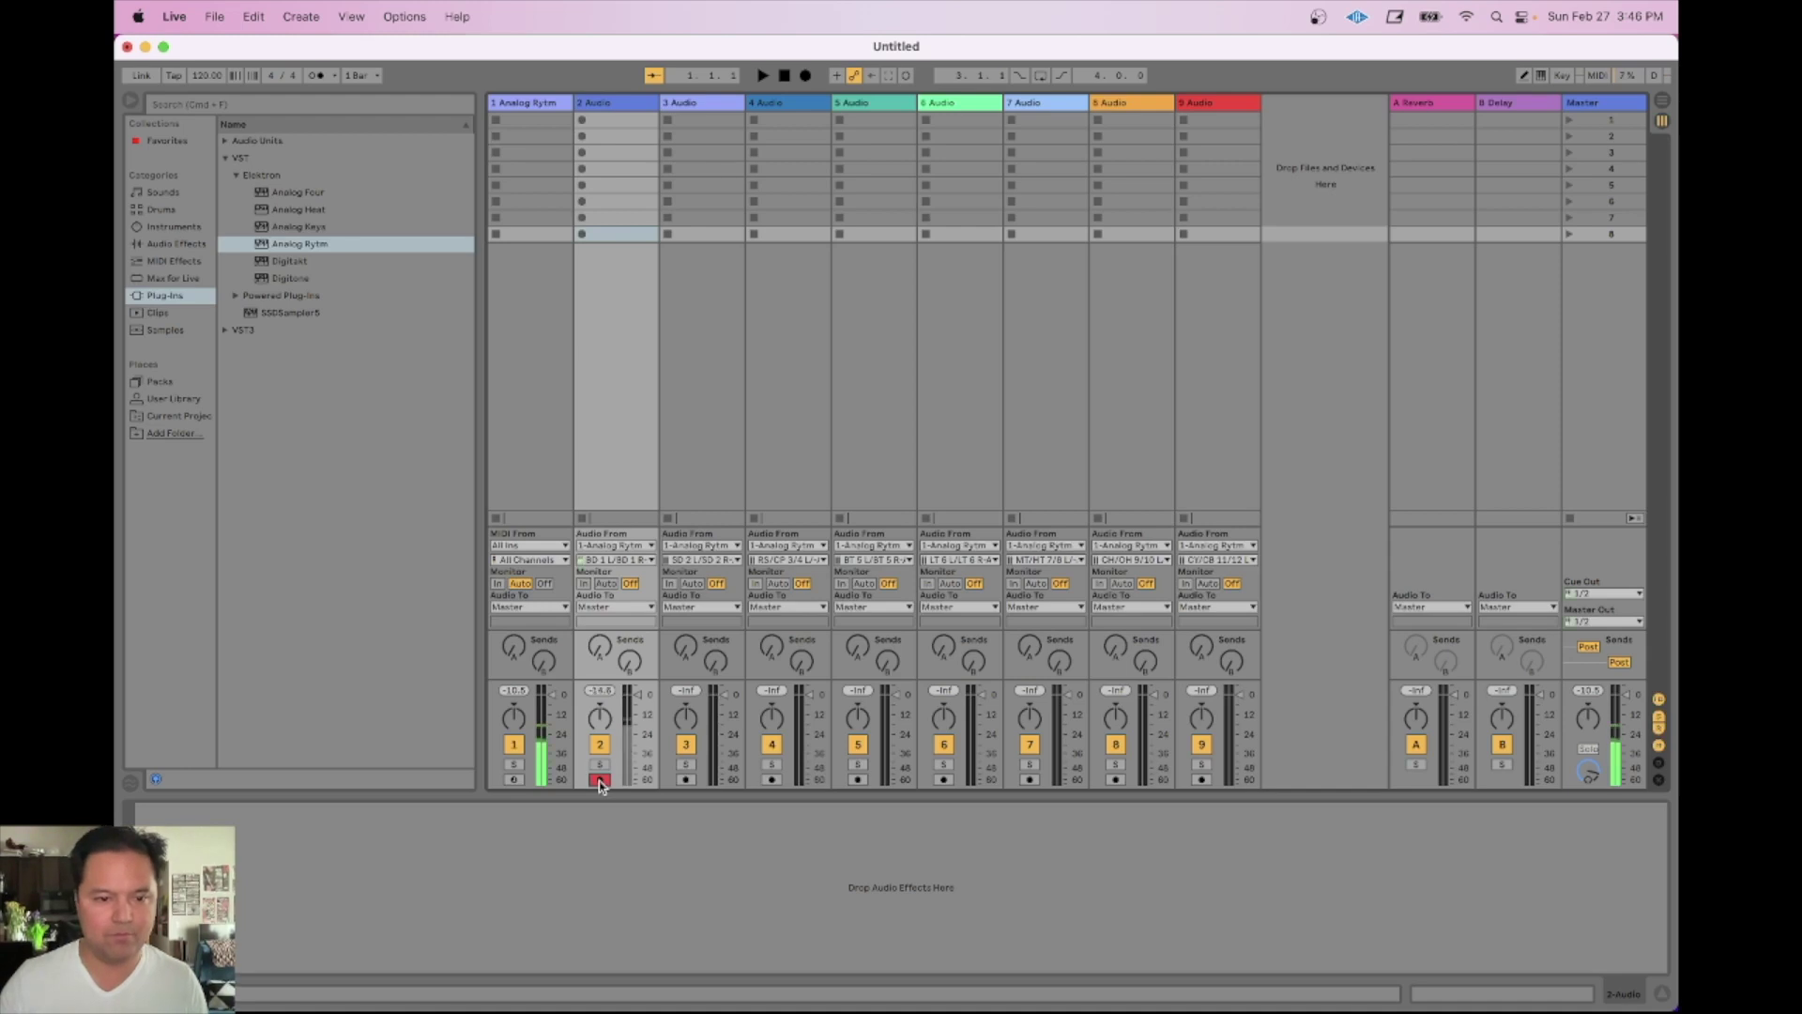
Step: Record-arm audio tracks 3 through 9 in the mixer
{"action": "left_click", "coordinate": [686, 780]}
{"action": "left_click", "coordinate": [771, 780]}
{"action": "left_click", "coordinate": [858, 780]}
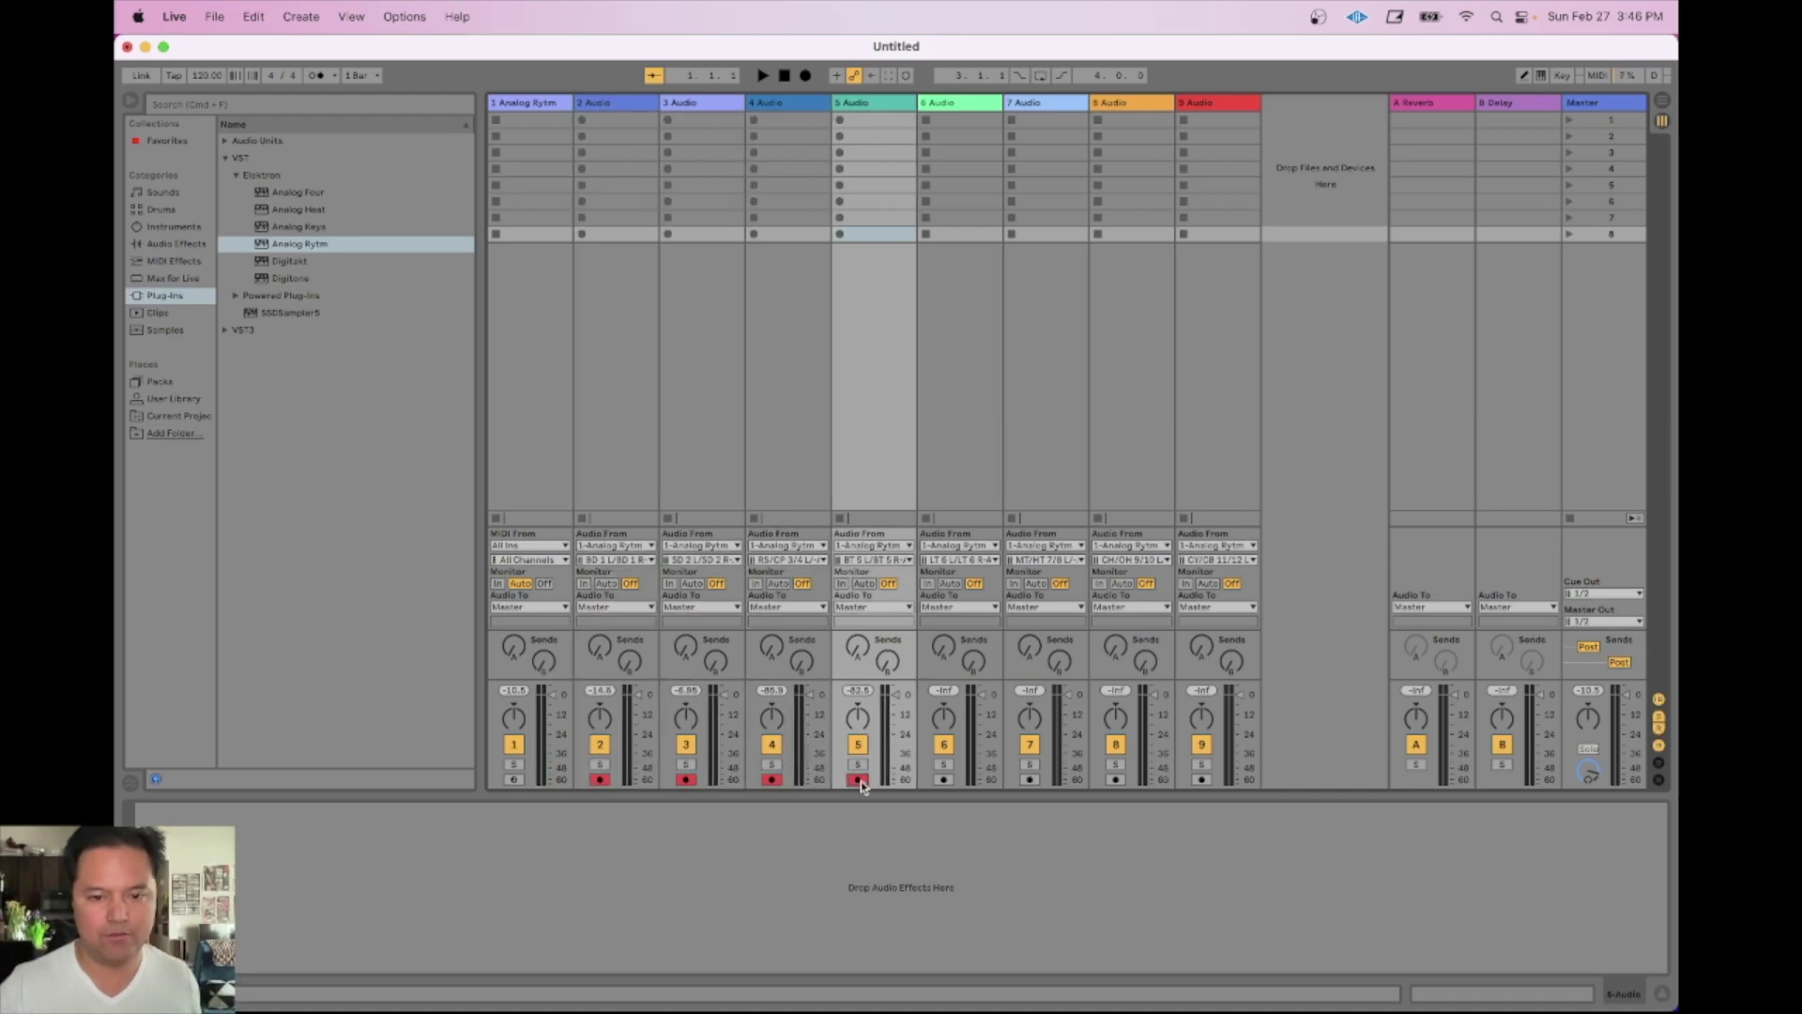
{"action": "left_click", "coordinate": [944, 780]}
{"action": "left_click", "coordinate": [1030, 780]}
{"action": "left_click", "coordinate": [1115, 780]}
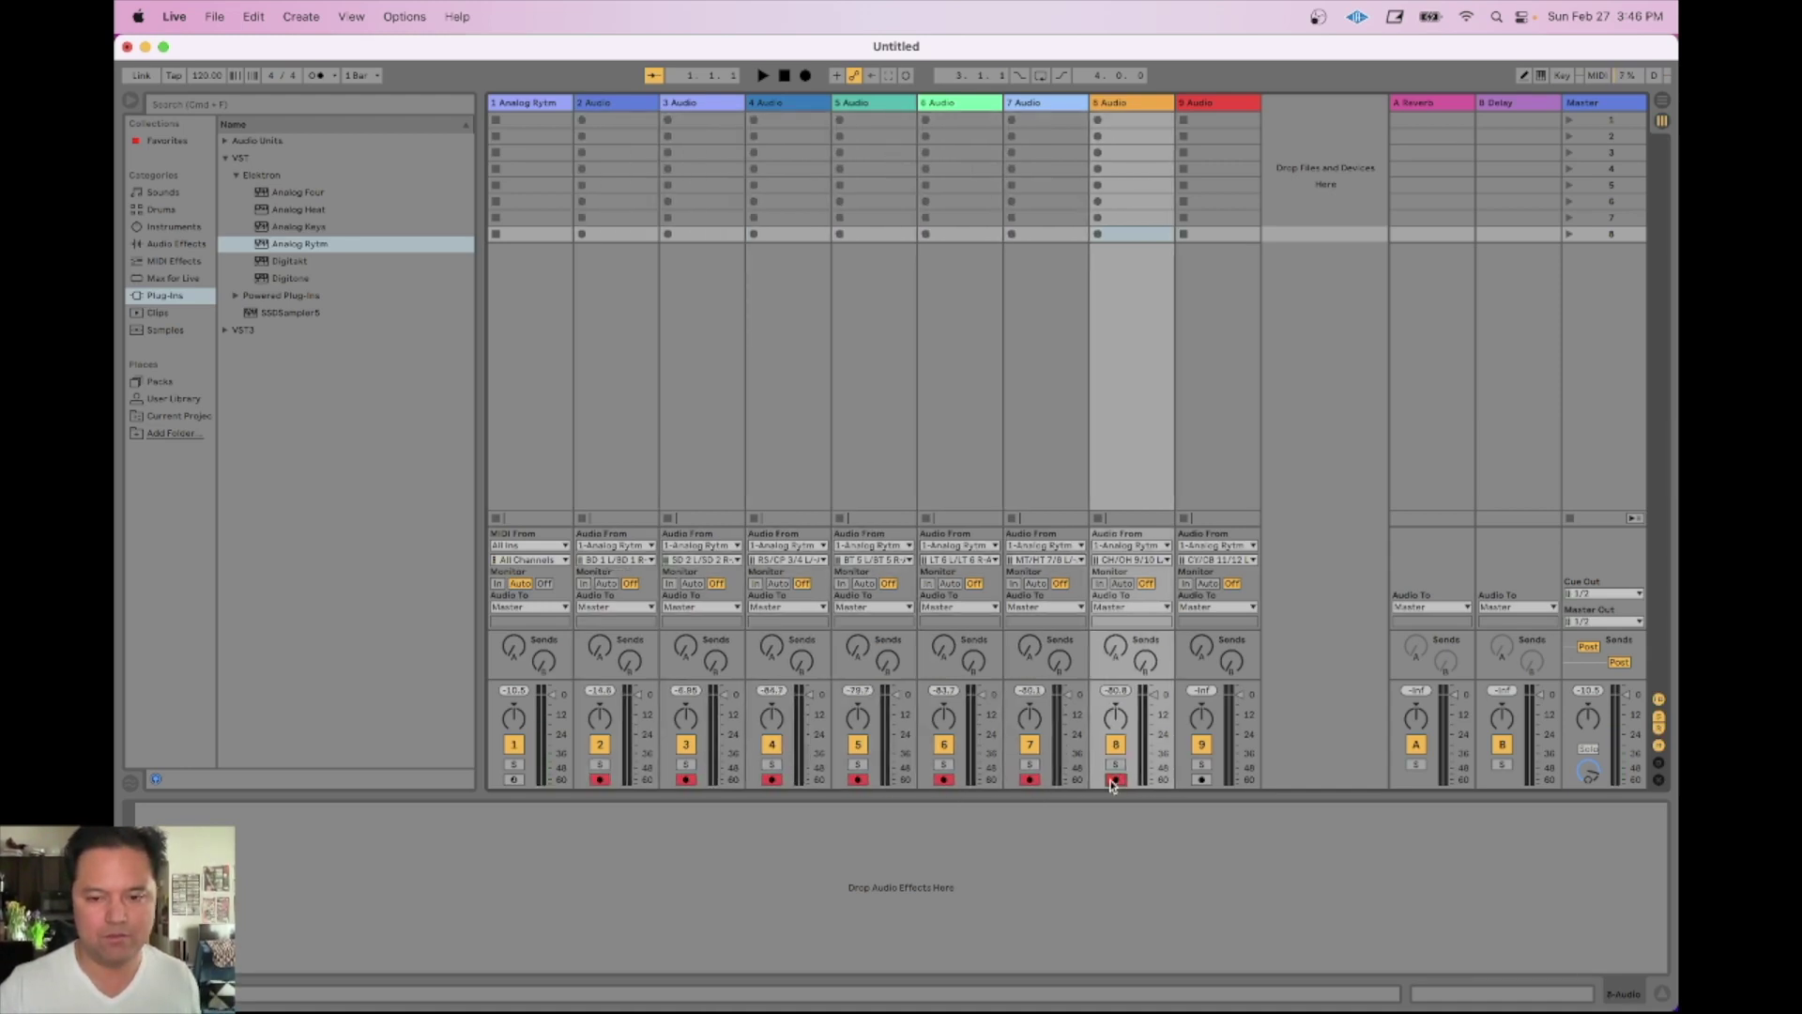
{"action": "left_click", "coordinate": [1202, 779]}
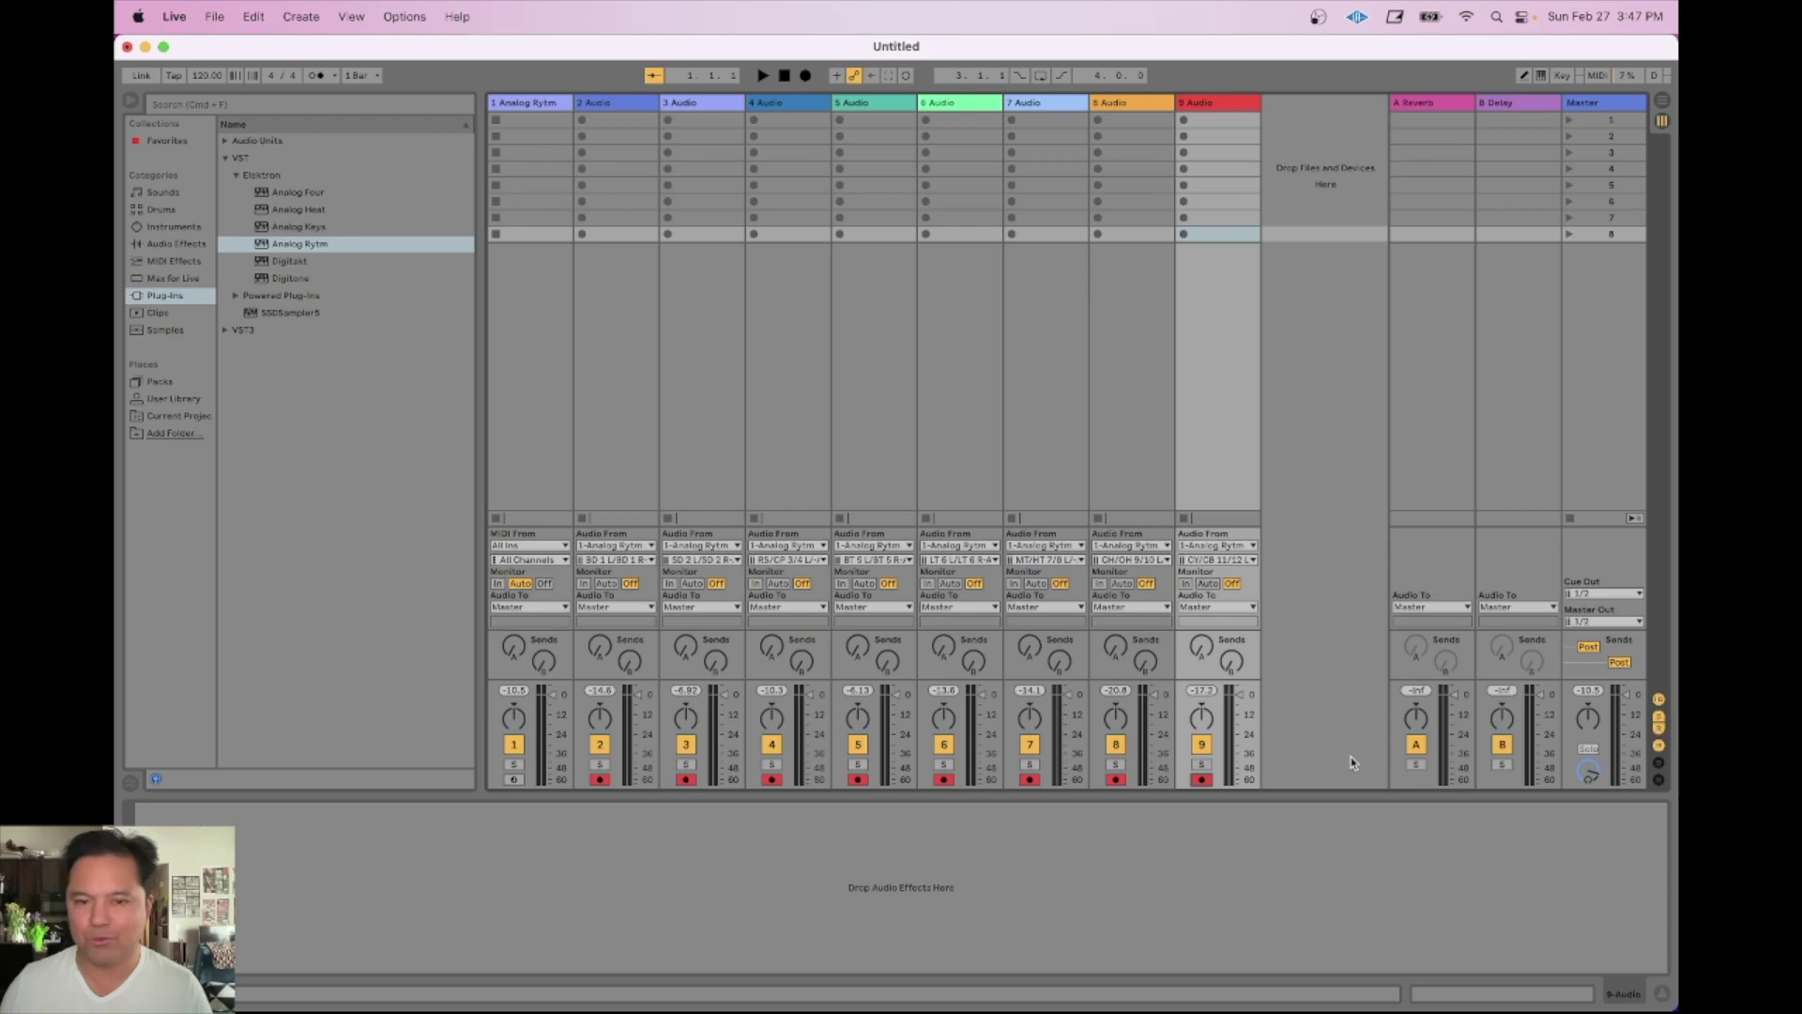
{"action": "left_click", "coordinate": [1309, 428]}
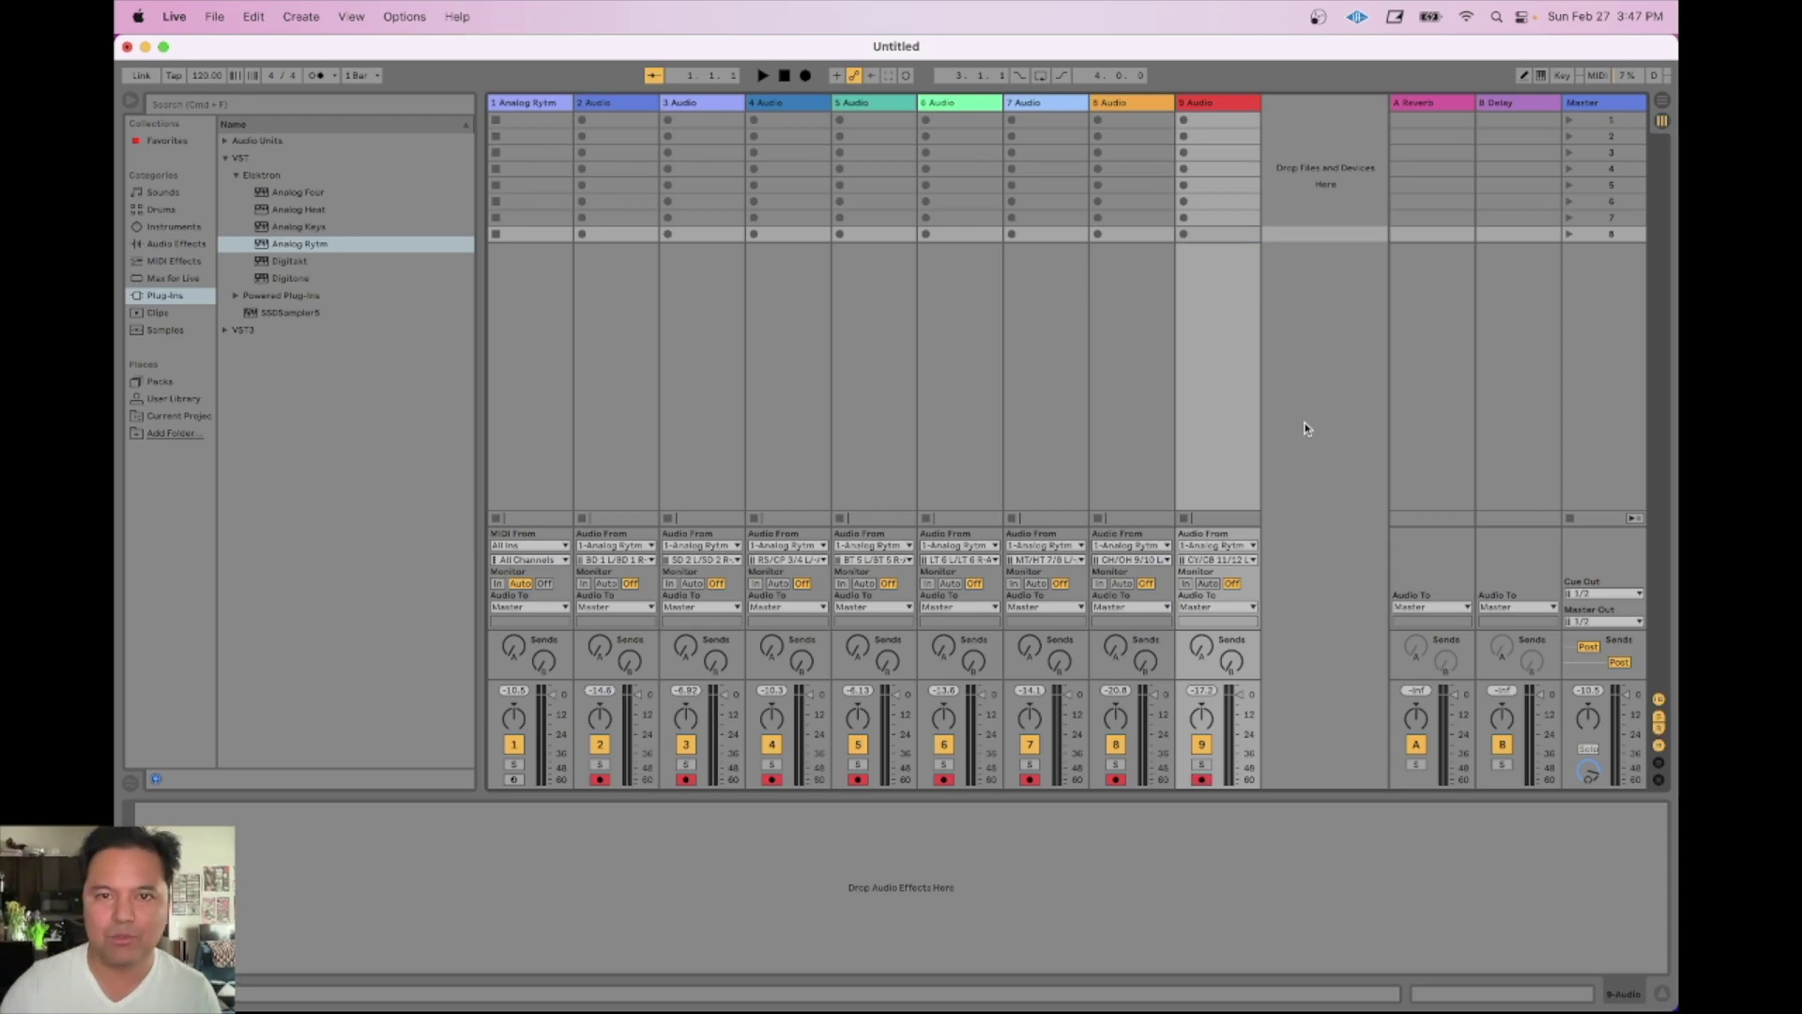
Step: Play briefly to monitor the Rytm input, stop, and switch to Arrangement View
{"action": "left_click", "coordinate": [762, 76]}
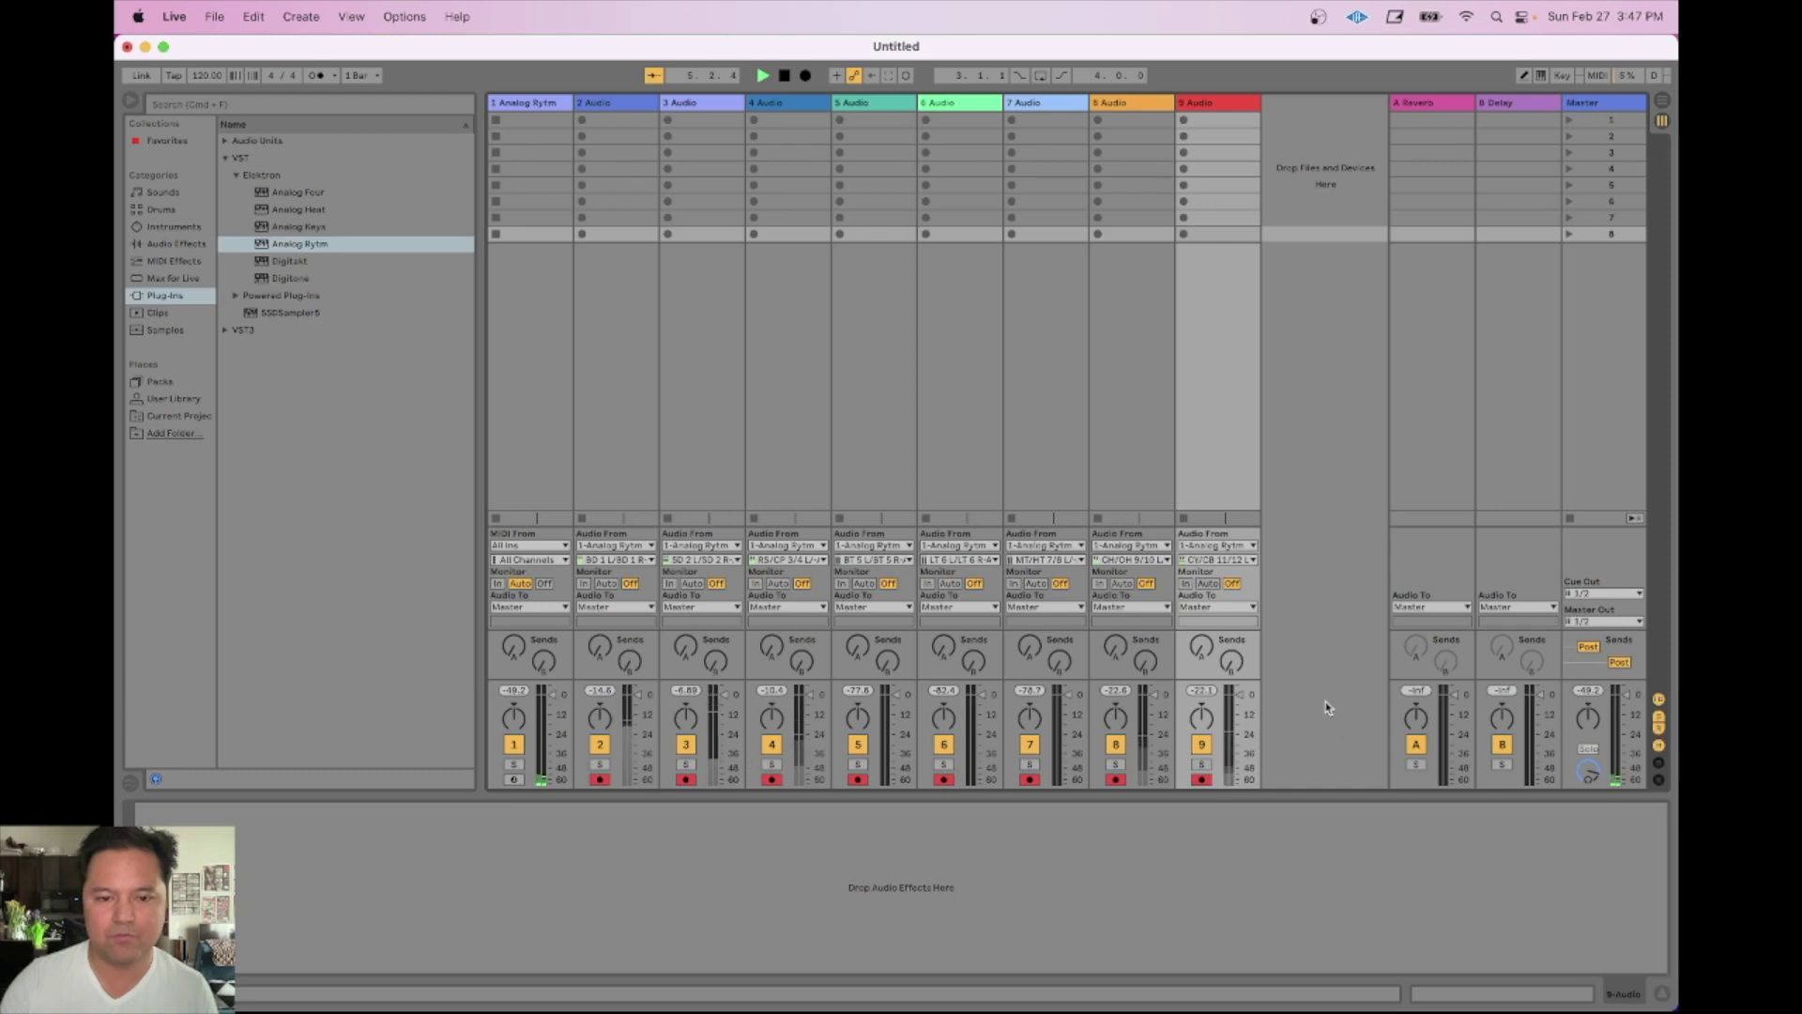
{"action": "left_click", "coordinate": [784, 75]}
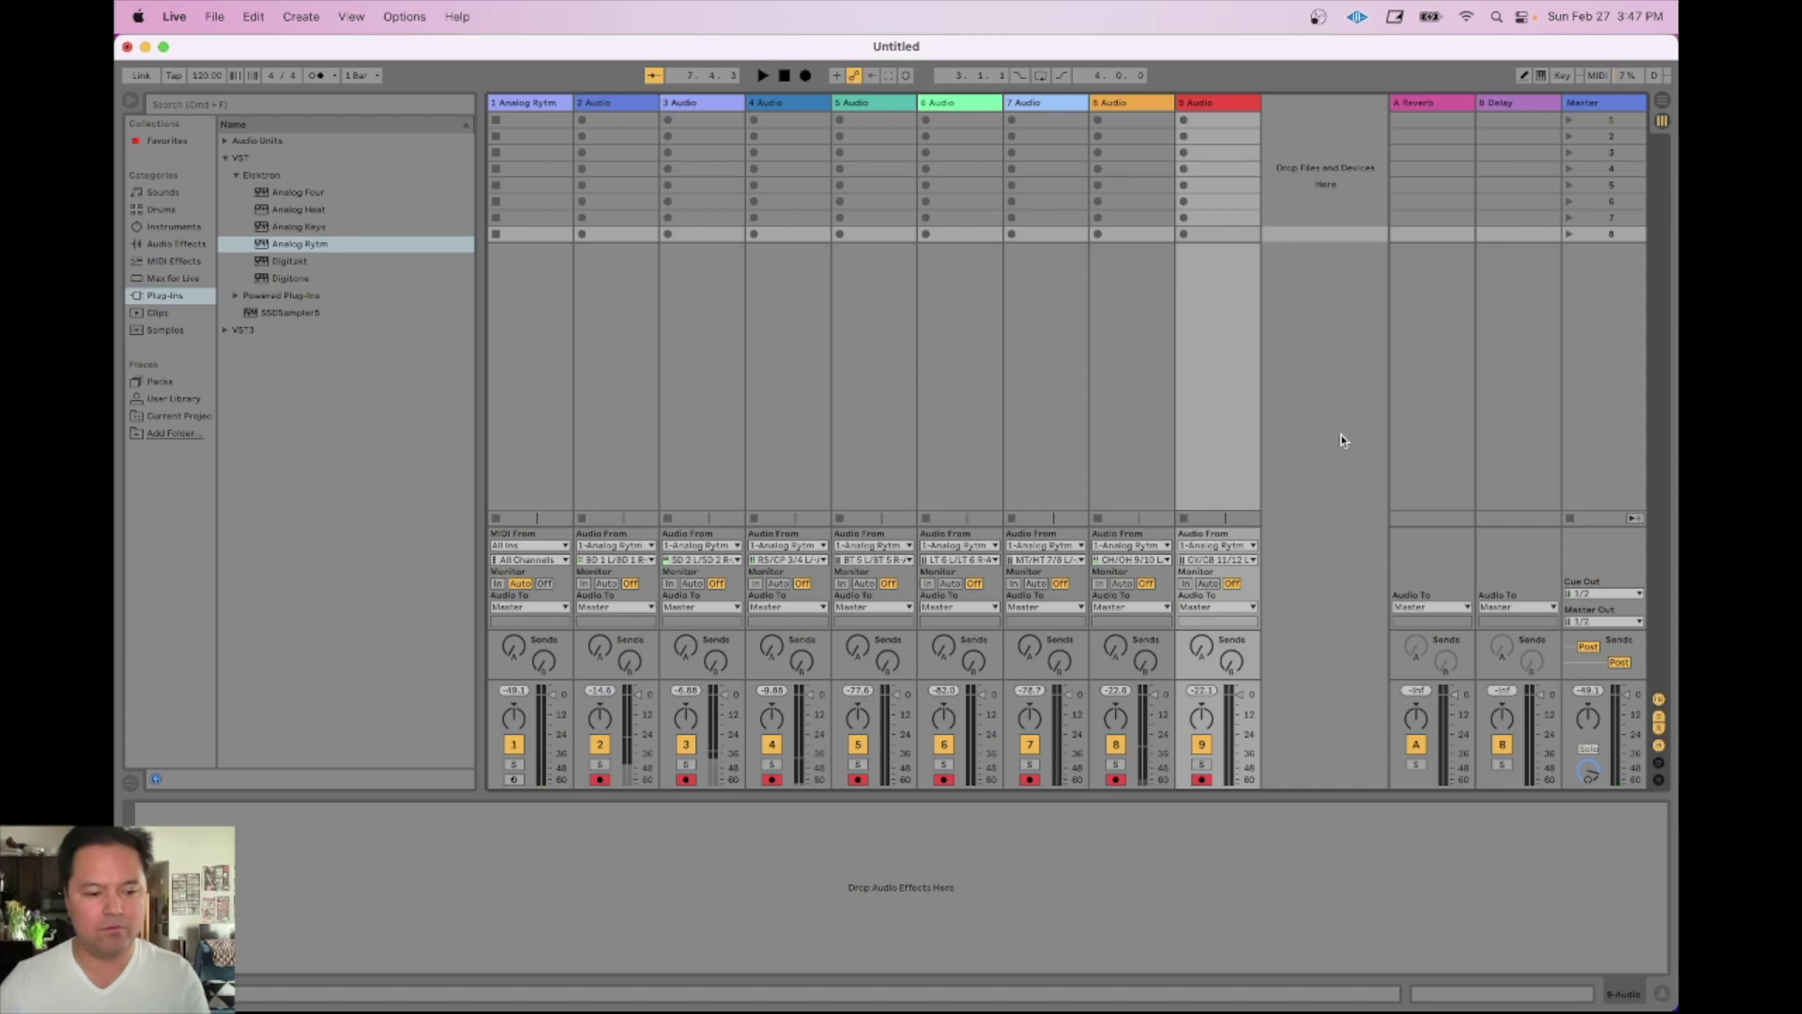
{"action": "key", "text": "Tab"}
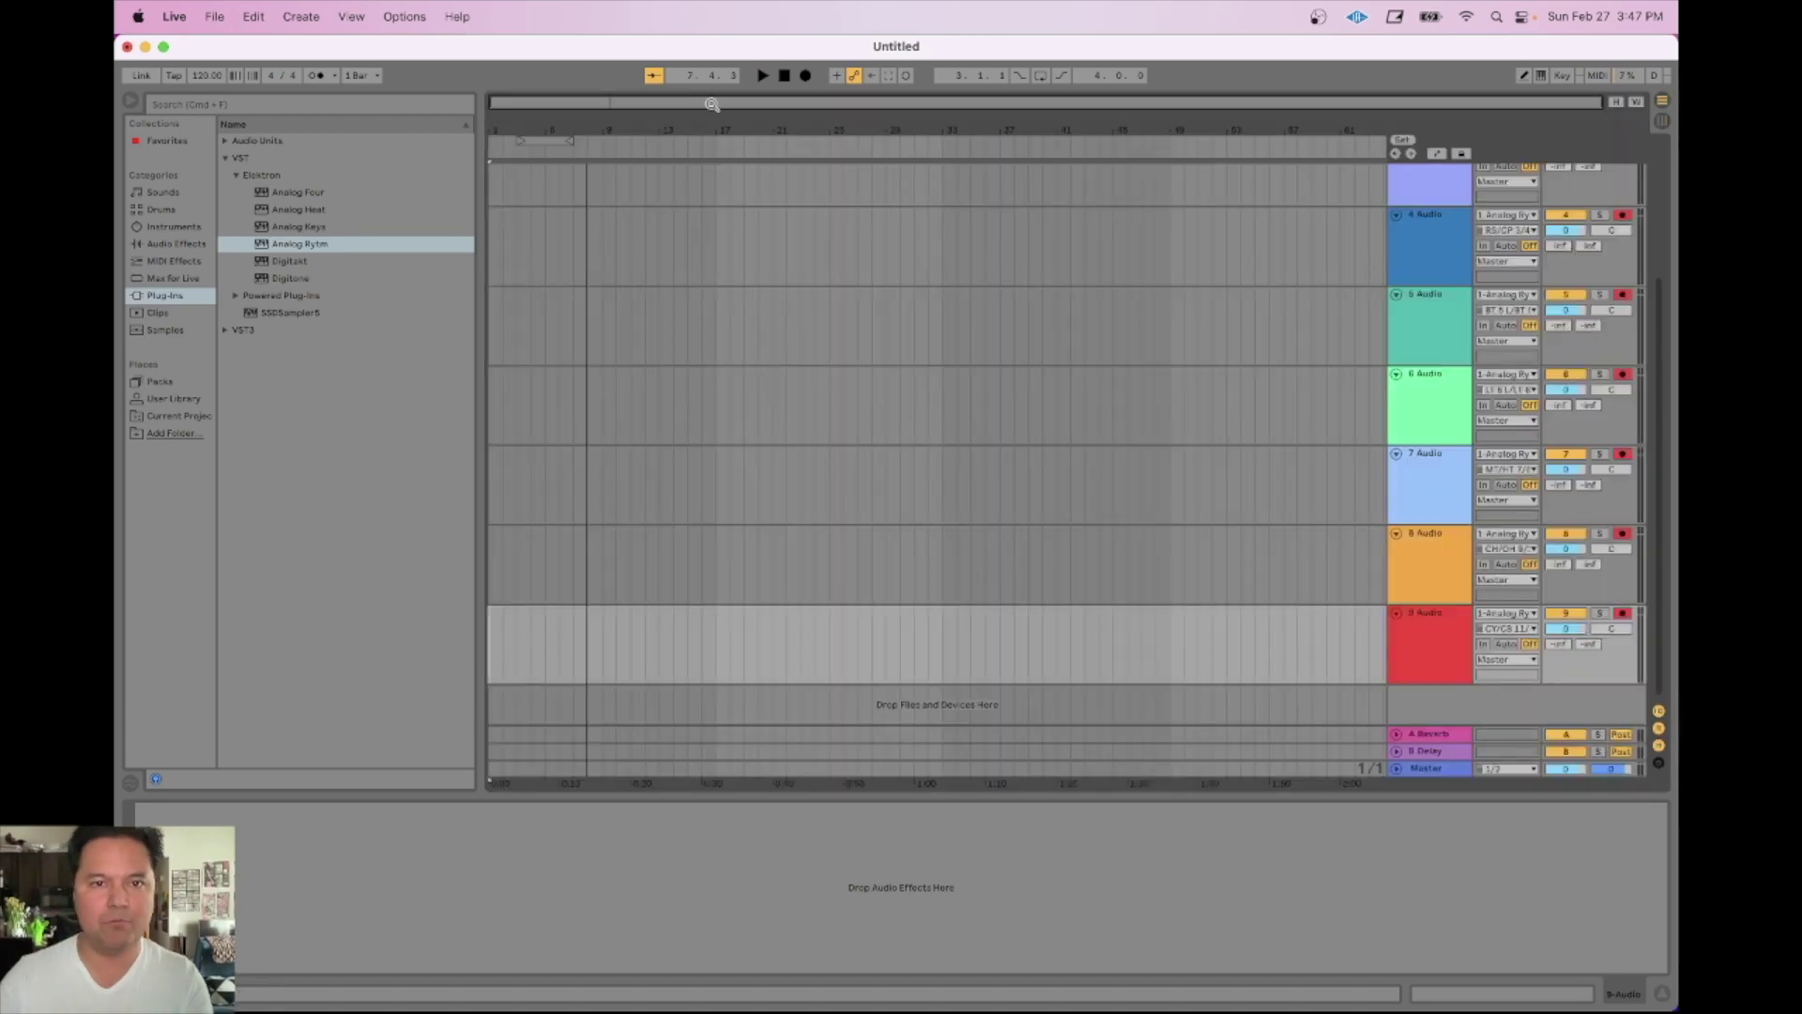
Step: Record all armed tracks in the Arrangement from the start, then stop with Space
{"action": "left_click", "coordinate": [786, 79]}
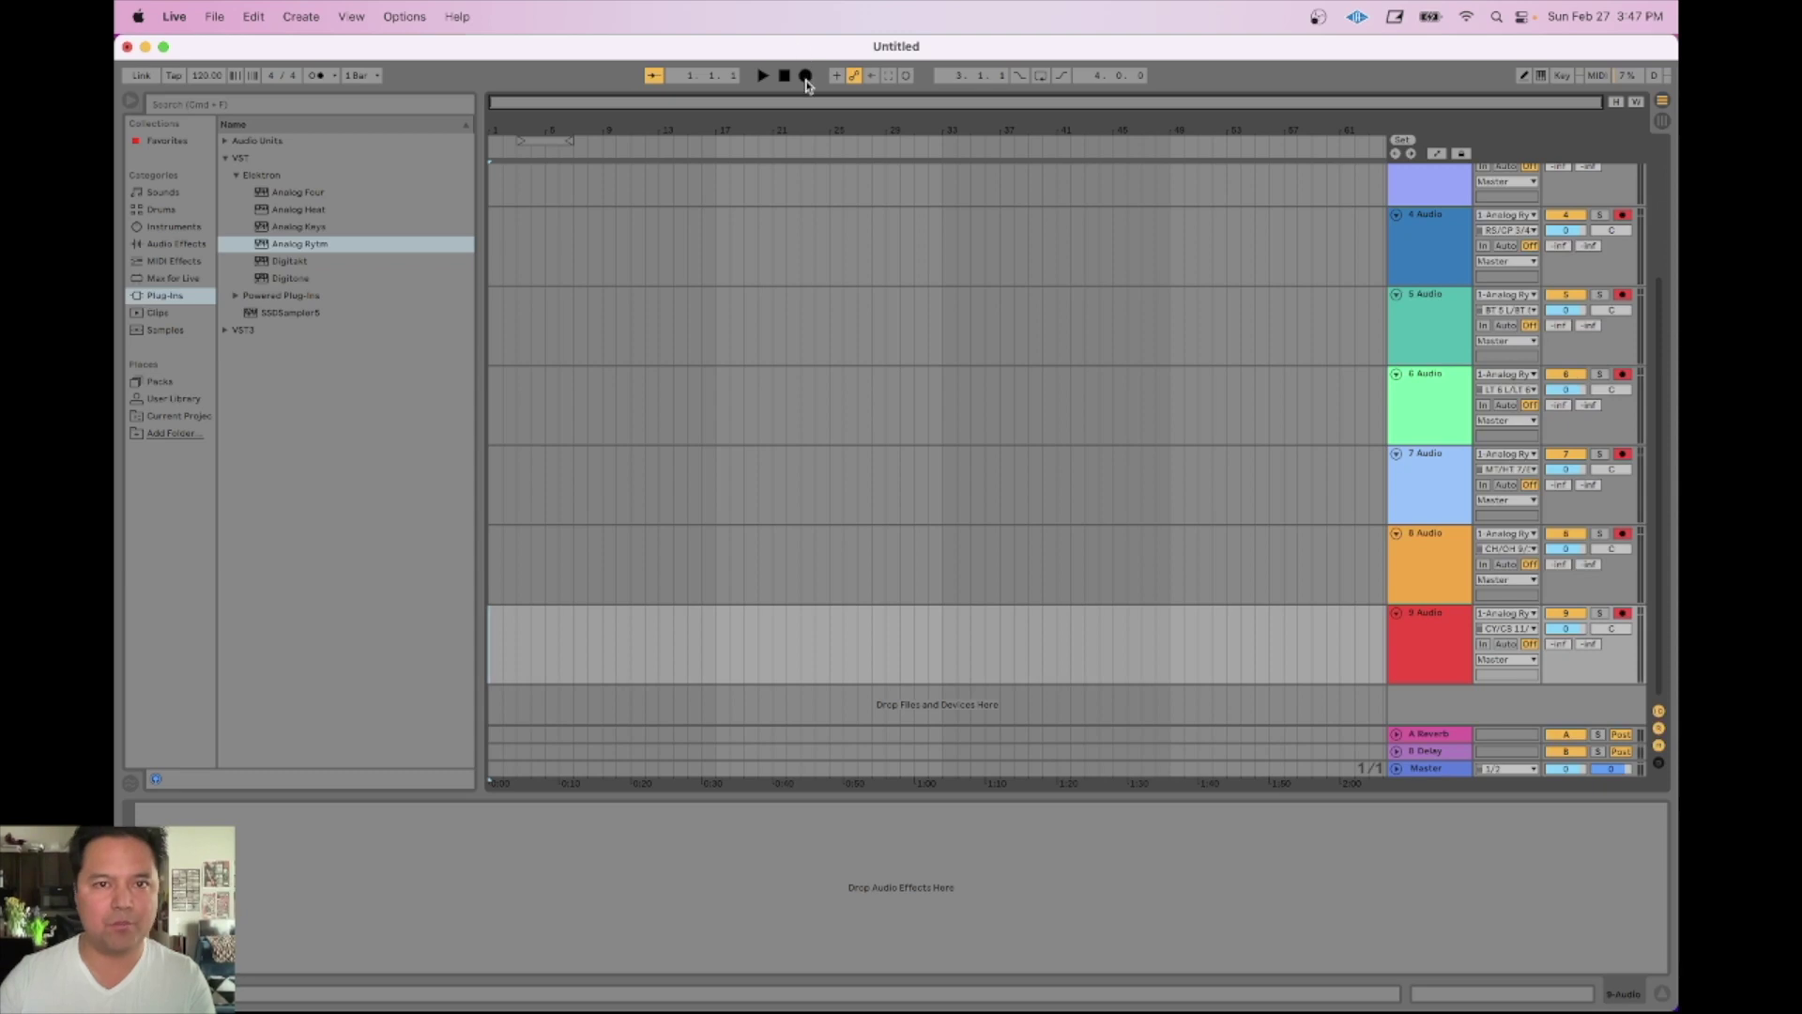
{"action": "left_click", "coordinate": [806, 76]}
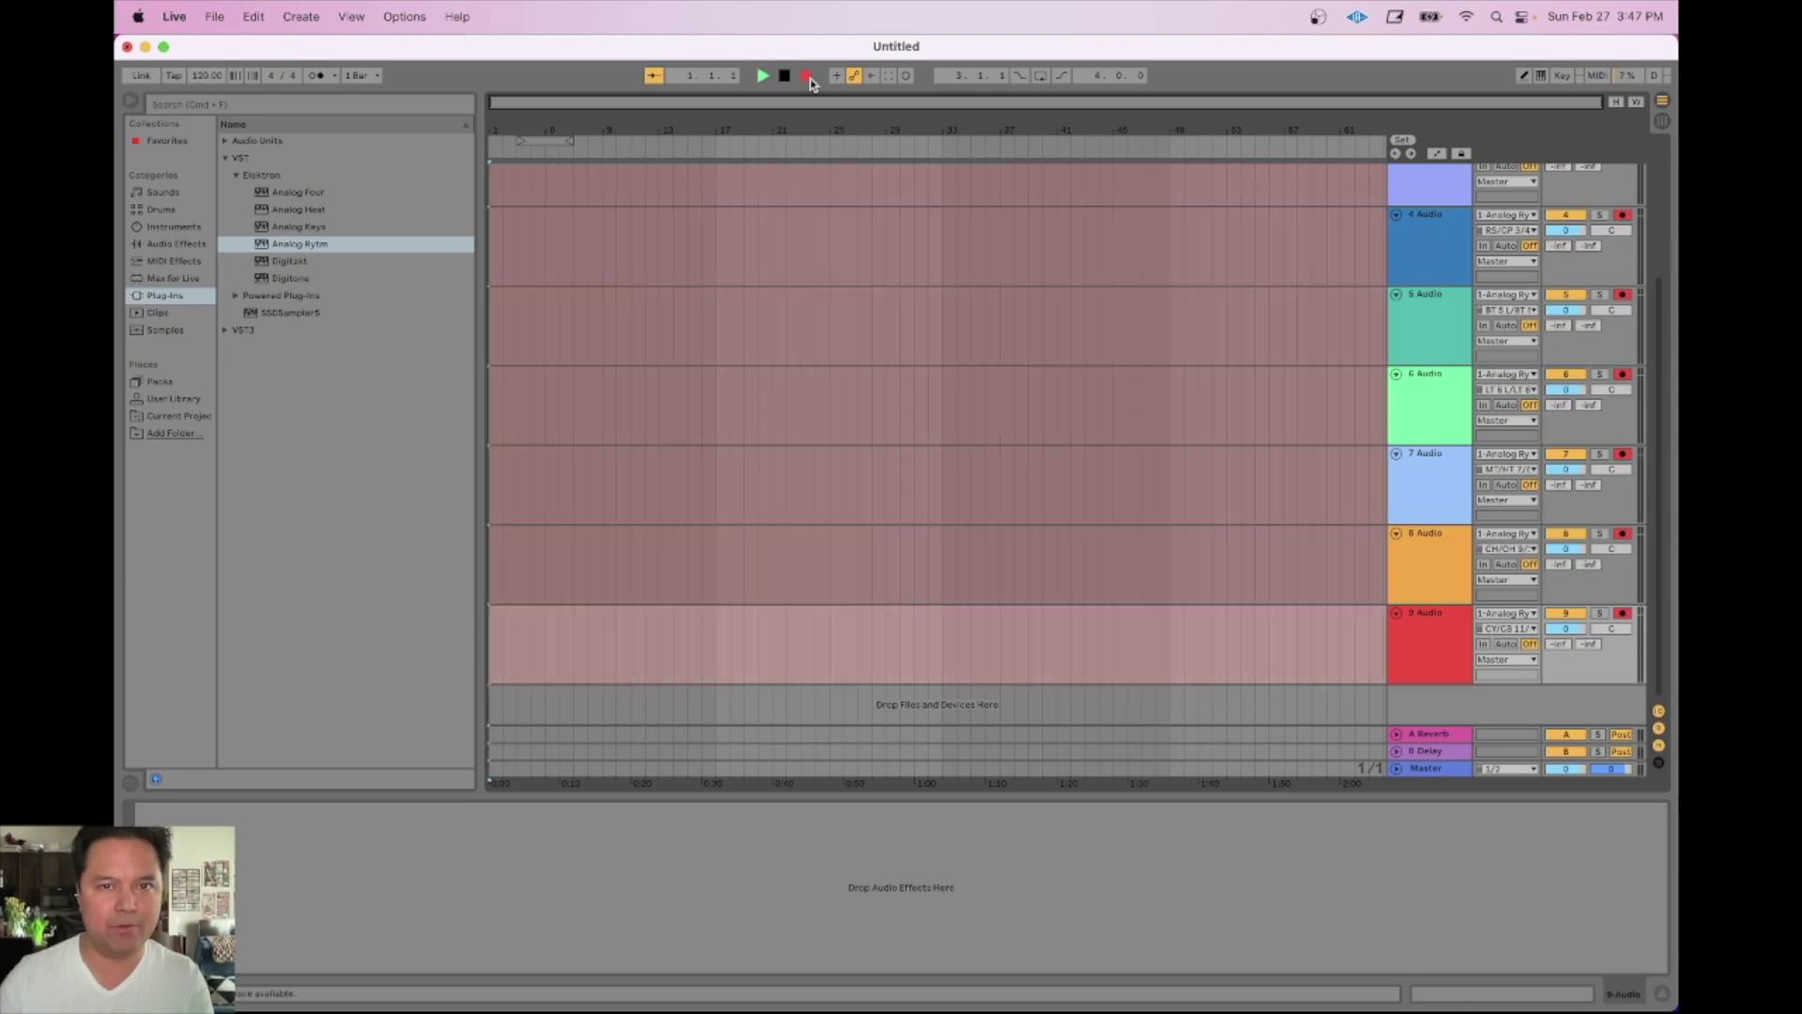
{"action": "scroll", "coordinate": [1086, 503], "scroll_direction": "up", "scroll_amount": 5}
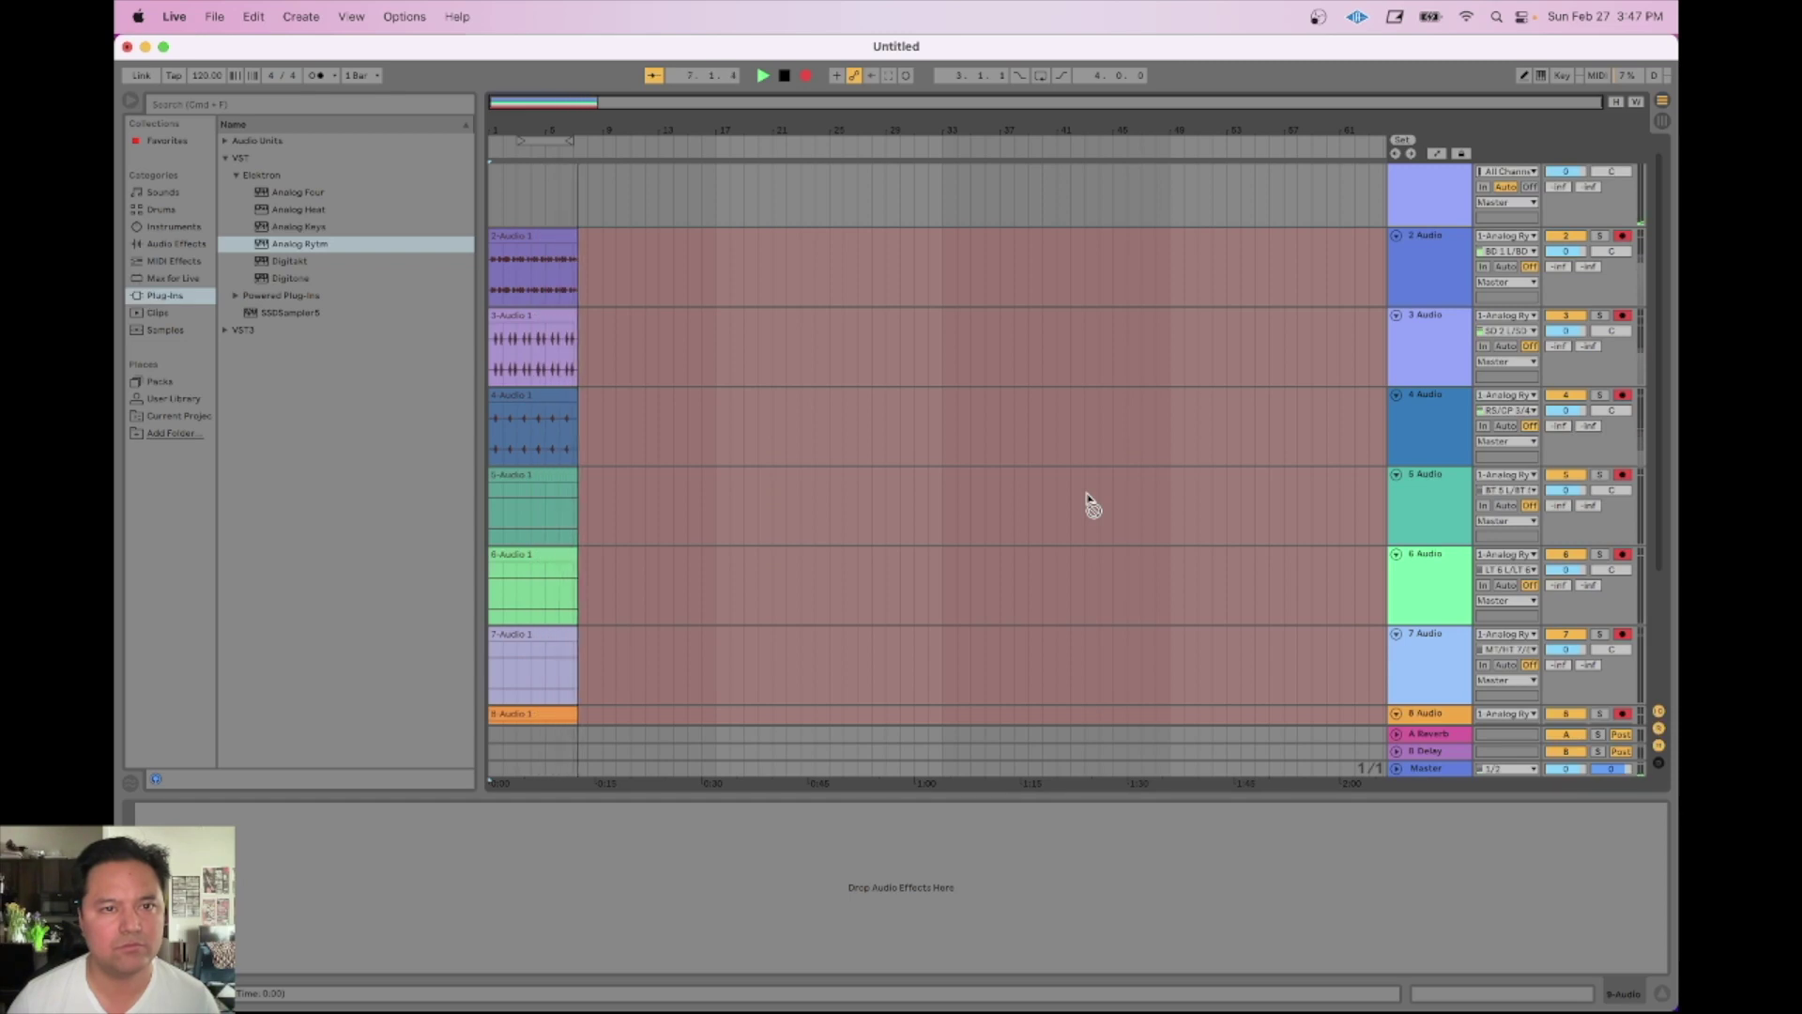
{"action": "key", "text": "space"}
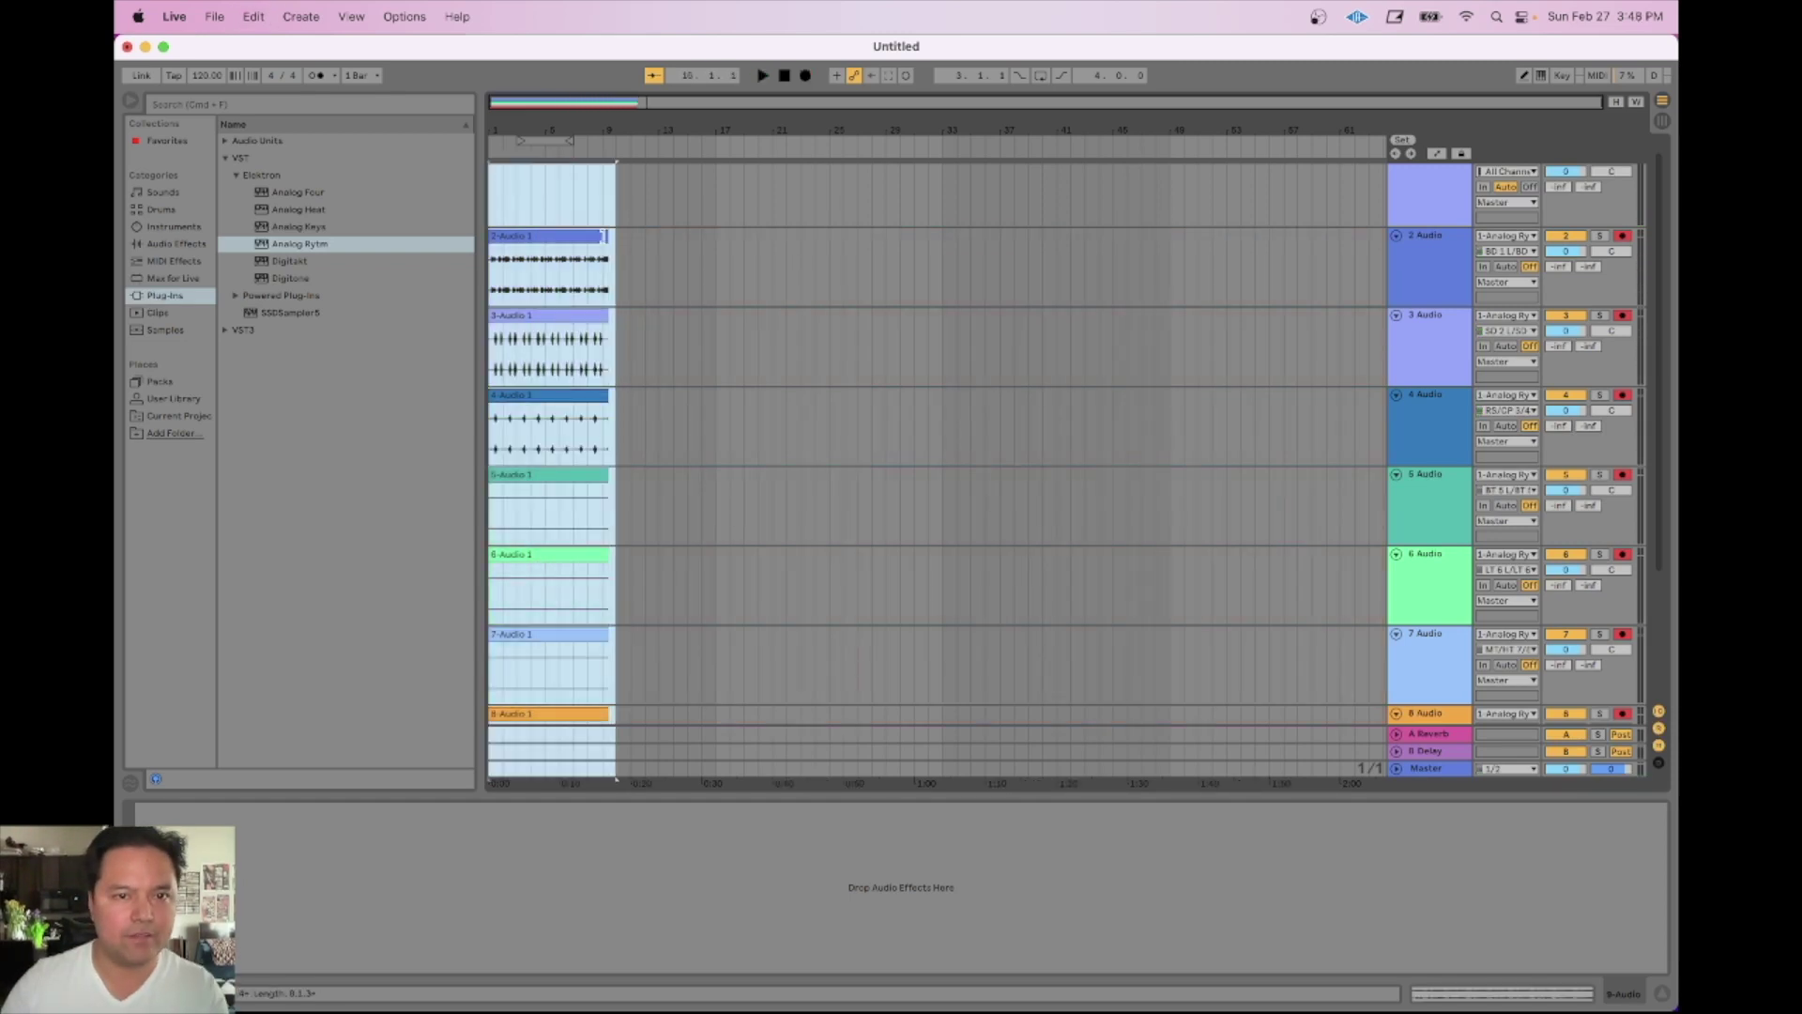
Step: Trim the recorded clips to end at bar 9, then place the insert marker at bar 17
{"action": "left_click_drag", "start_coordinate": [609, 240], "coordinate": [602, 236]}
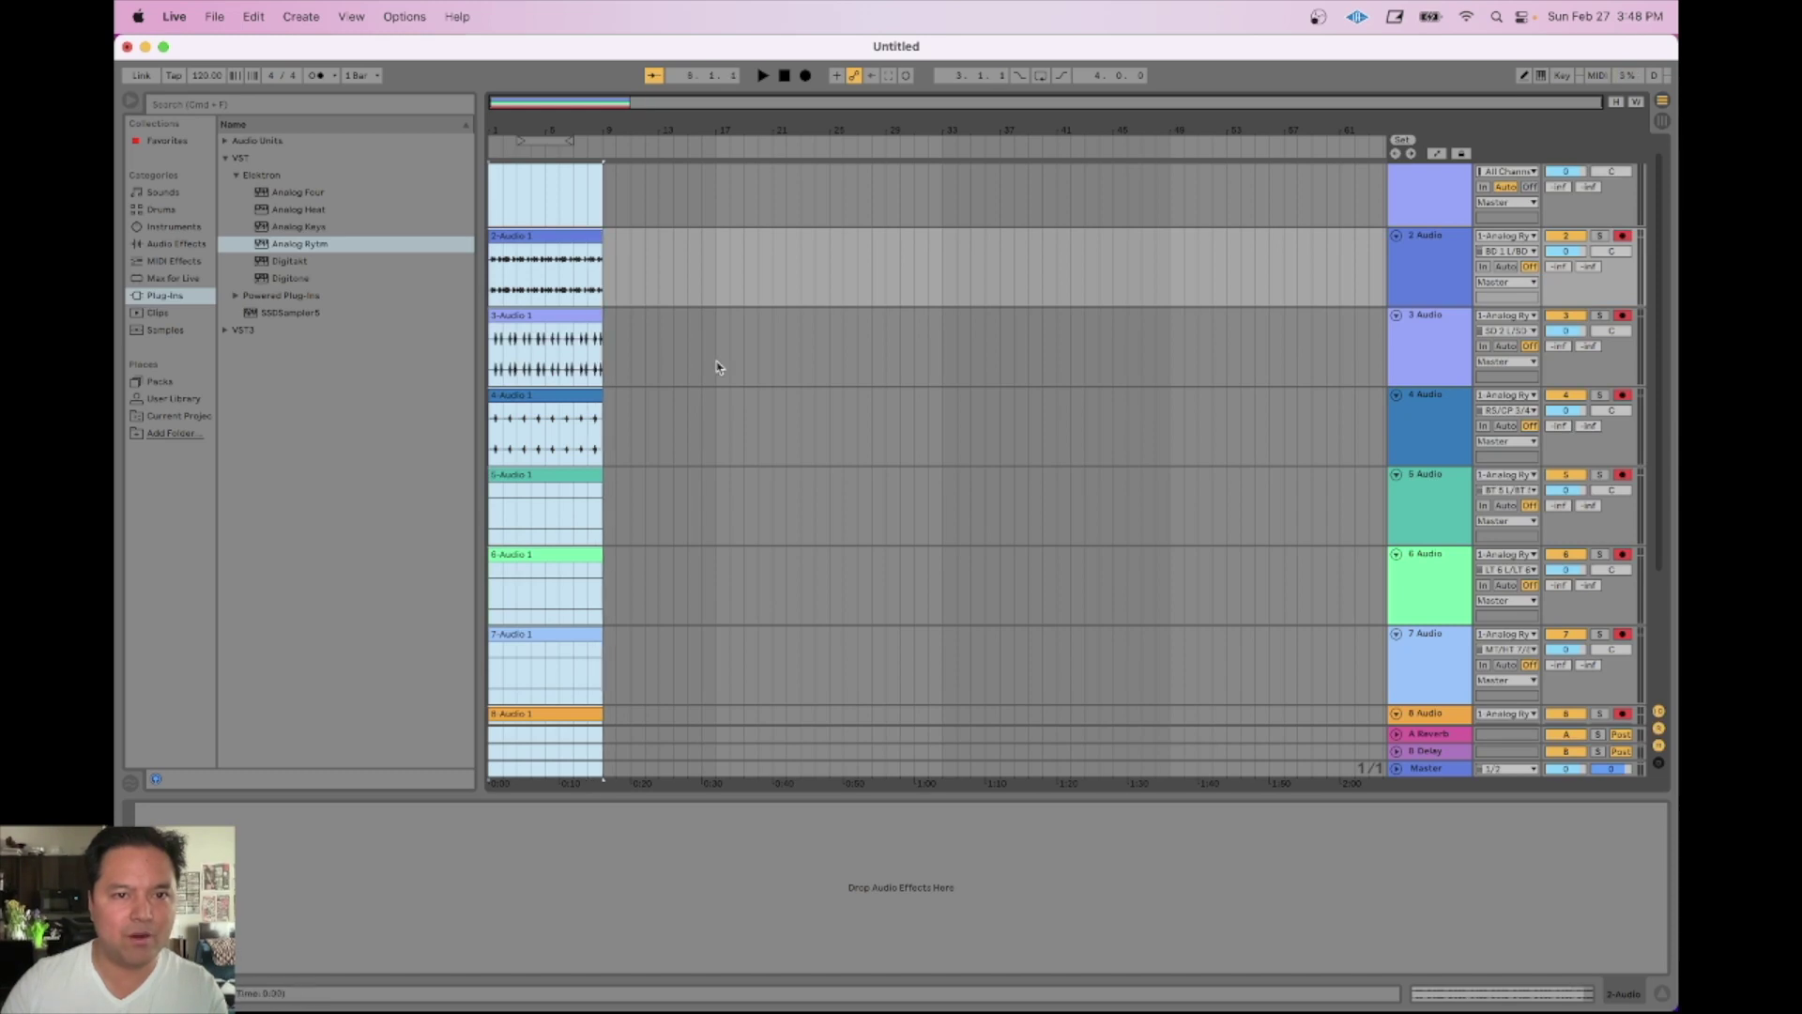
{"action": "scroll", "coordinate": [726, 370], "scroll_direction": "down", "scroll_amount": 2}
{"action": "scroll", "coordinate": [725, 371], "scroll_direction": "down", "scroll_amount": 2}
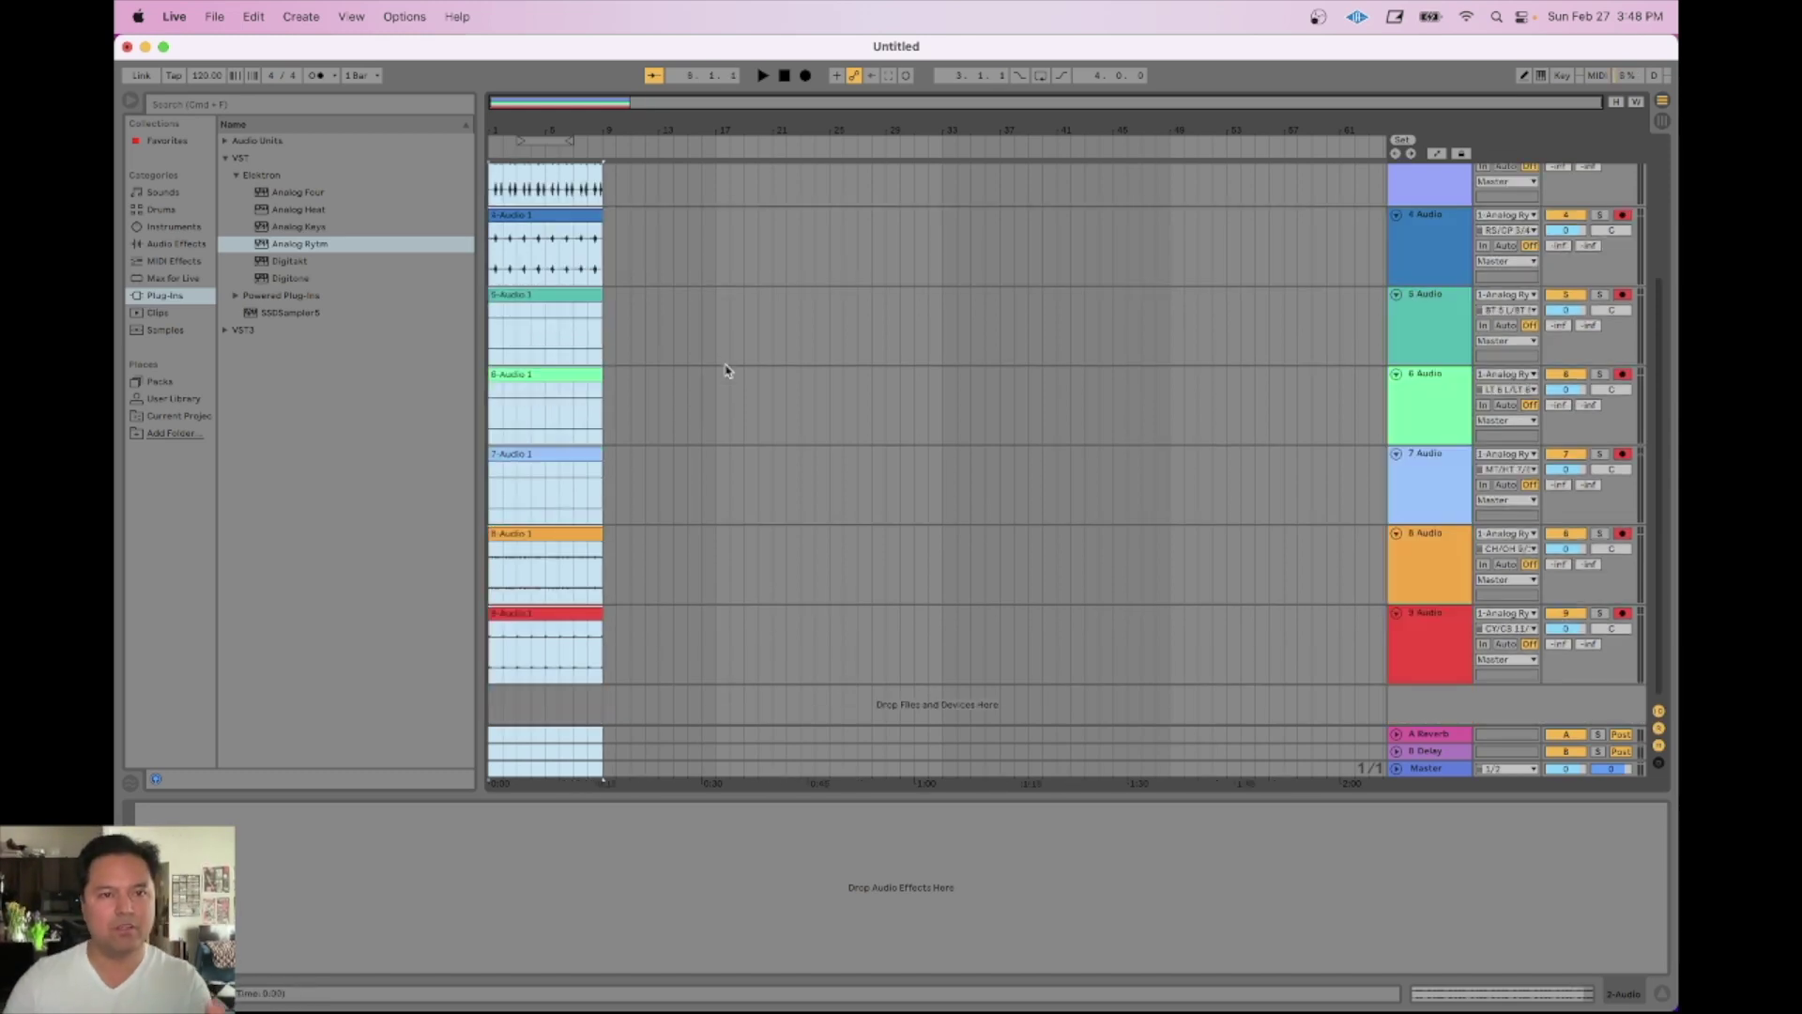
{"action": "scroll", "coordinate": [725, 371], "scroll_direction": "up", "scroll_amount": 4}
{"action": "left_click", "coordinate": [683, 313]}
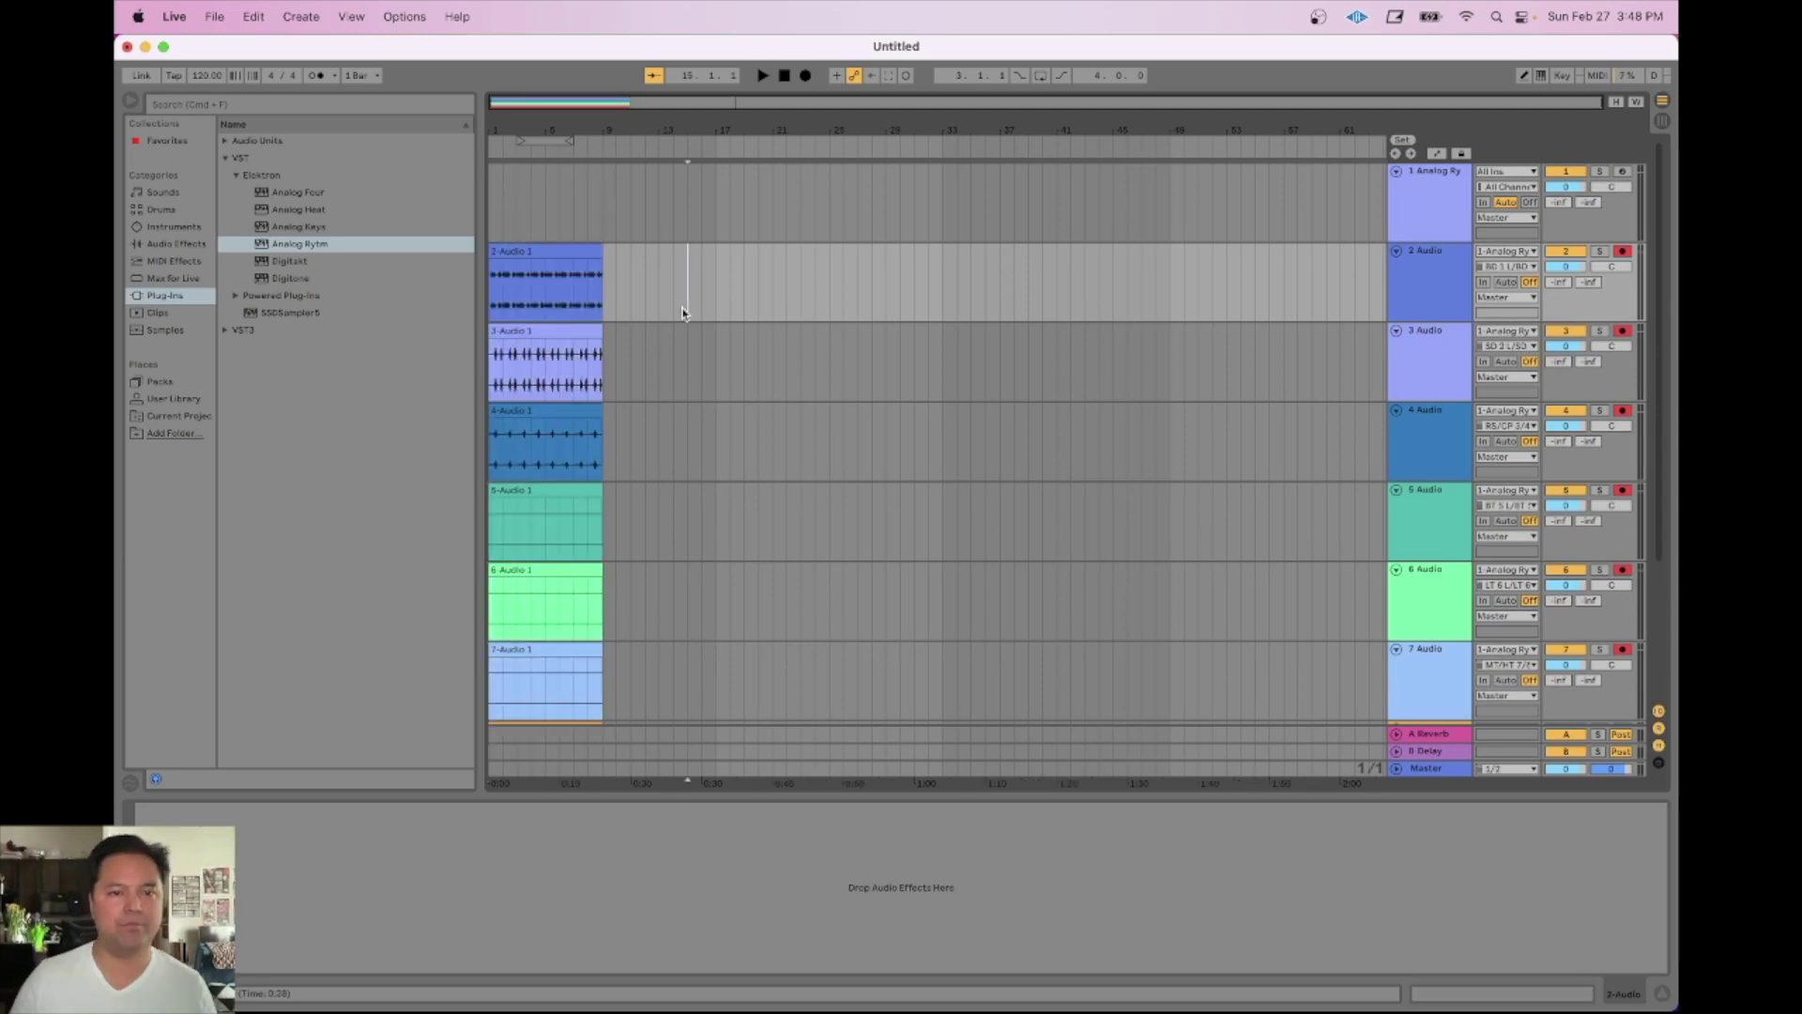
{"action": "scroll", "coordinate": [683, 314], "scroll_direction": "down", "scroll_amount": 4}
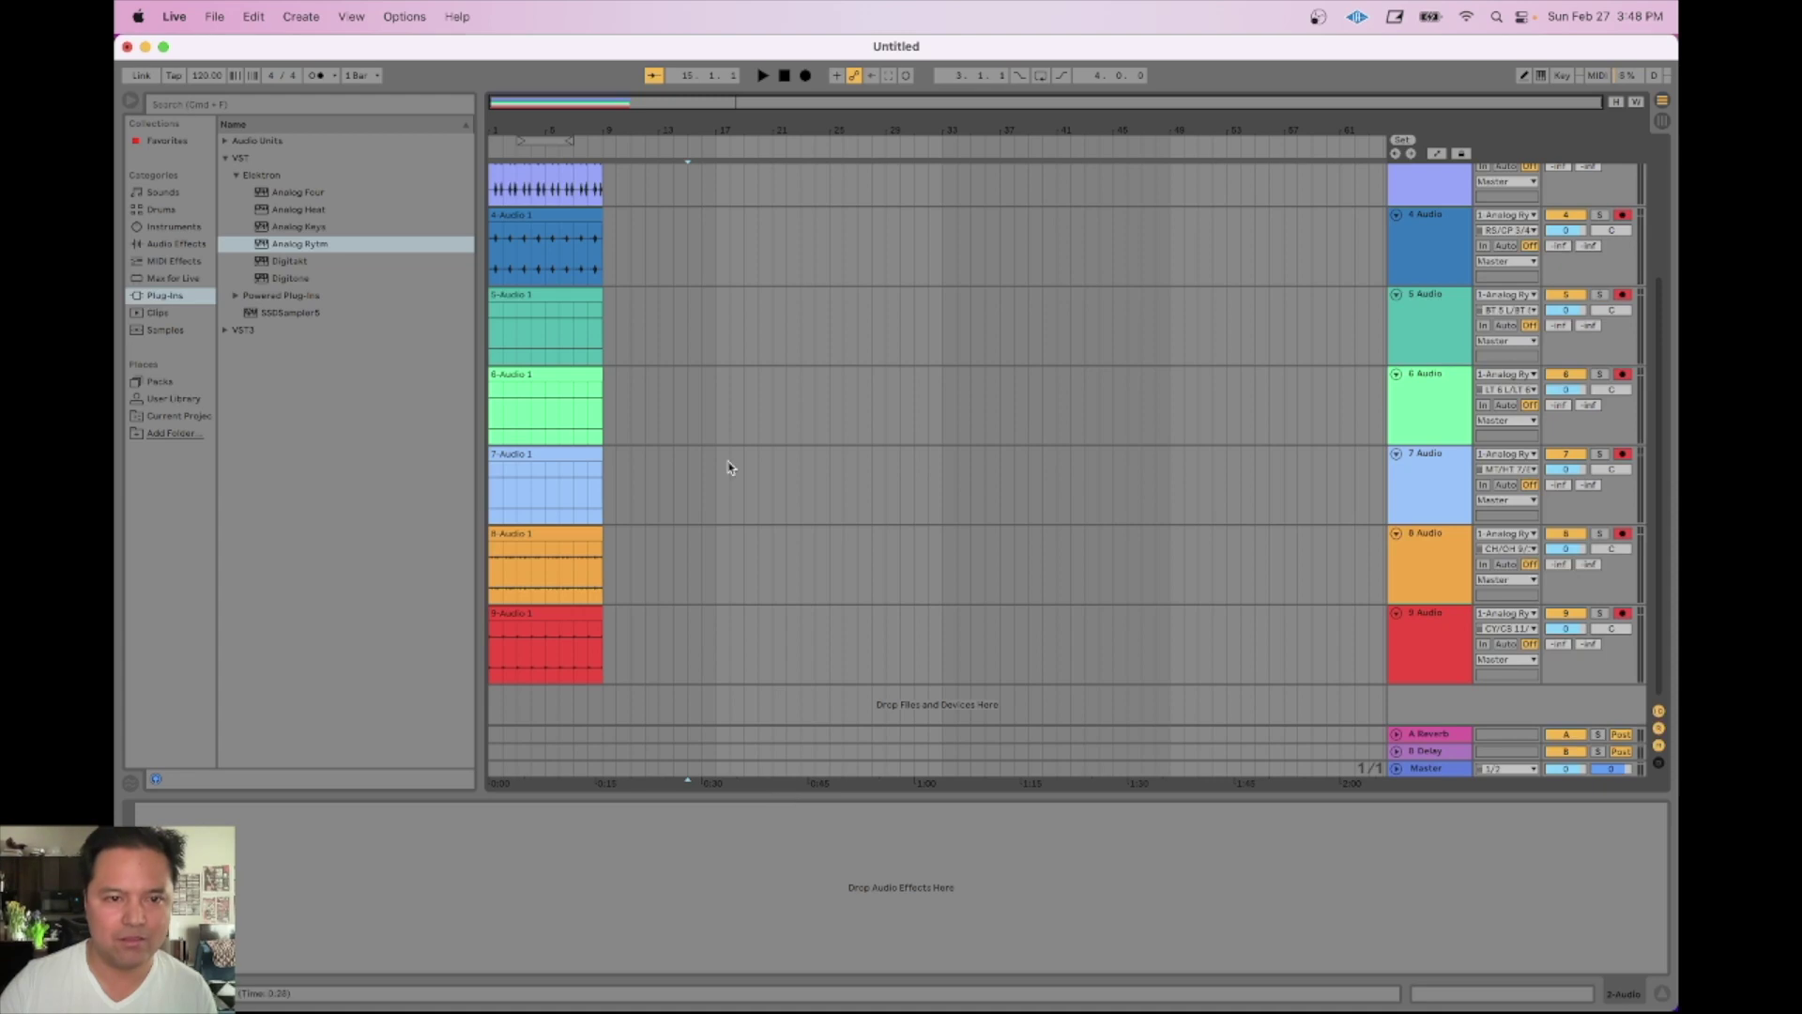
{"action": "scroll", "coordinate": [731, 467], "scroll_direction": "up", "scroll_amount": 4}
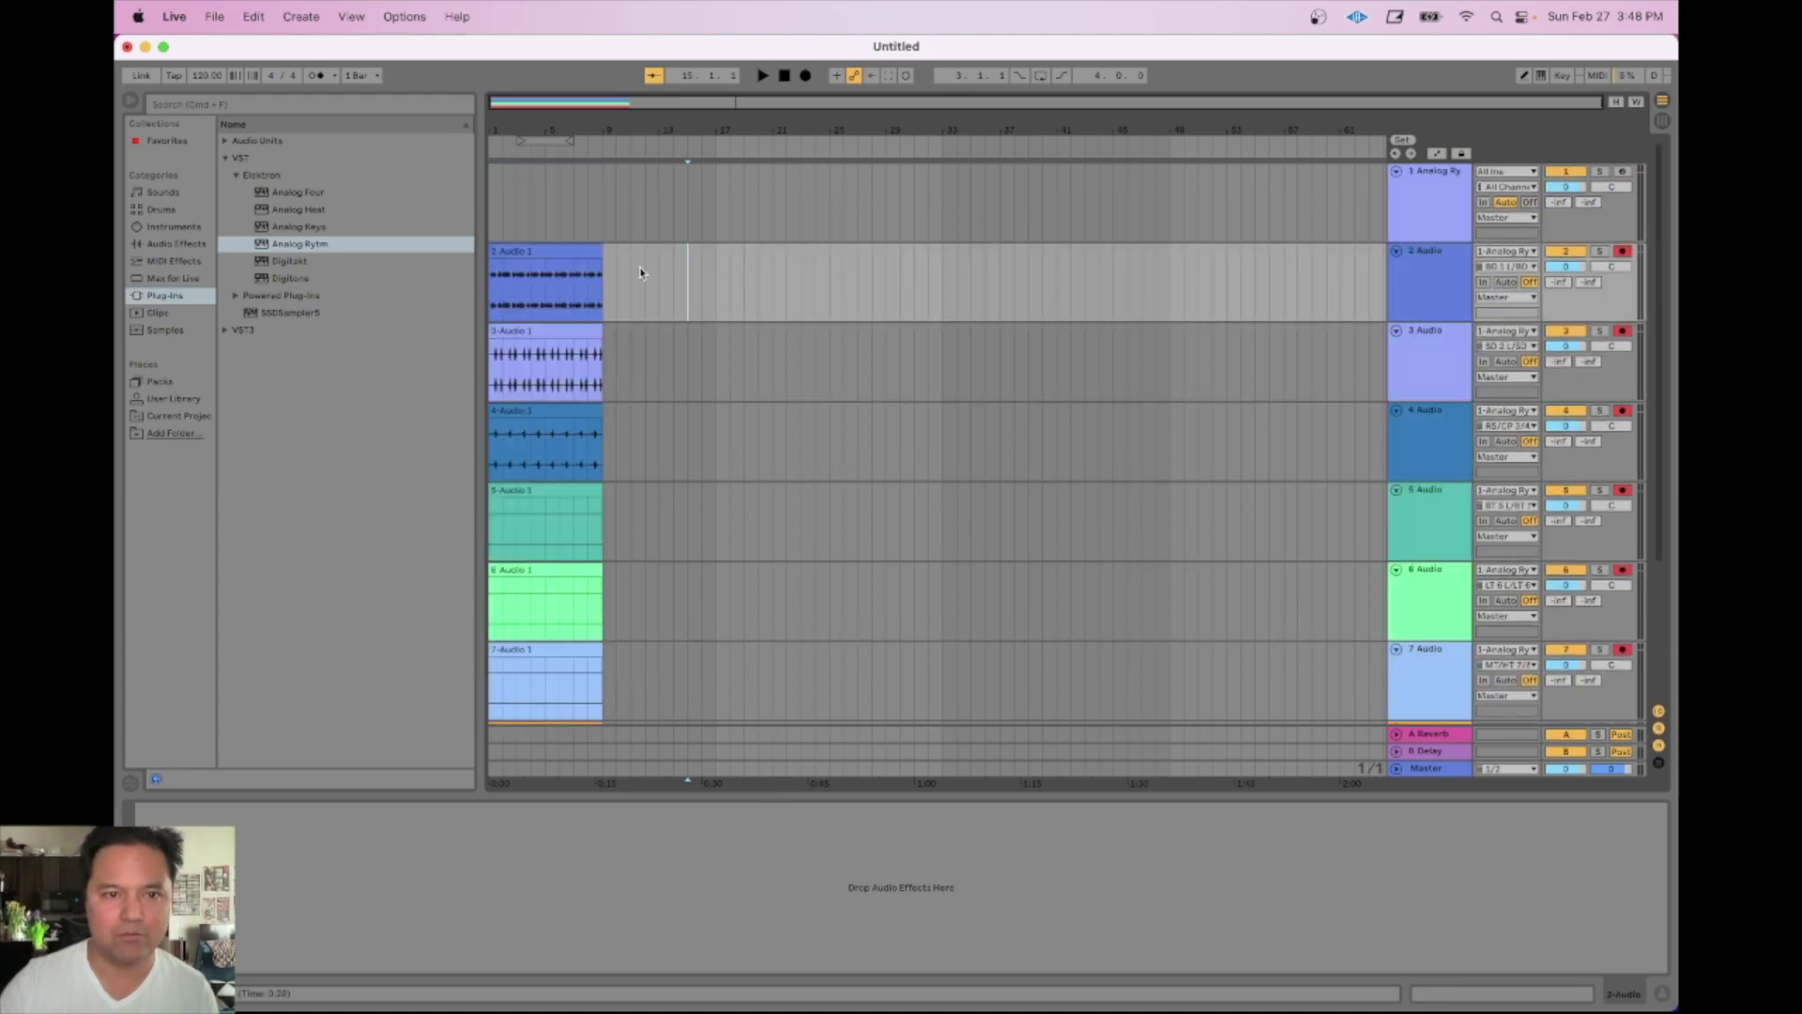
{"action": "scroll", "coordinate": [713, 463], "scroll_direction": "down", "scroll_amount": 4}
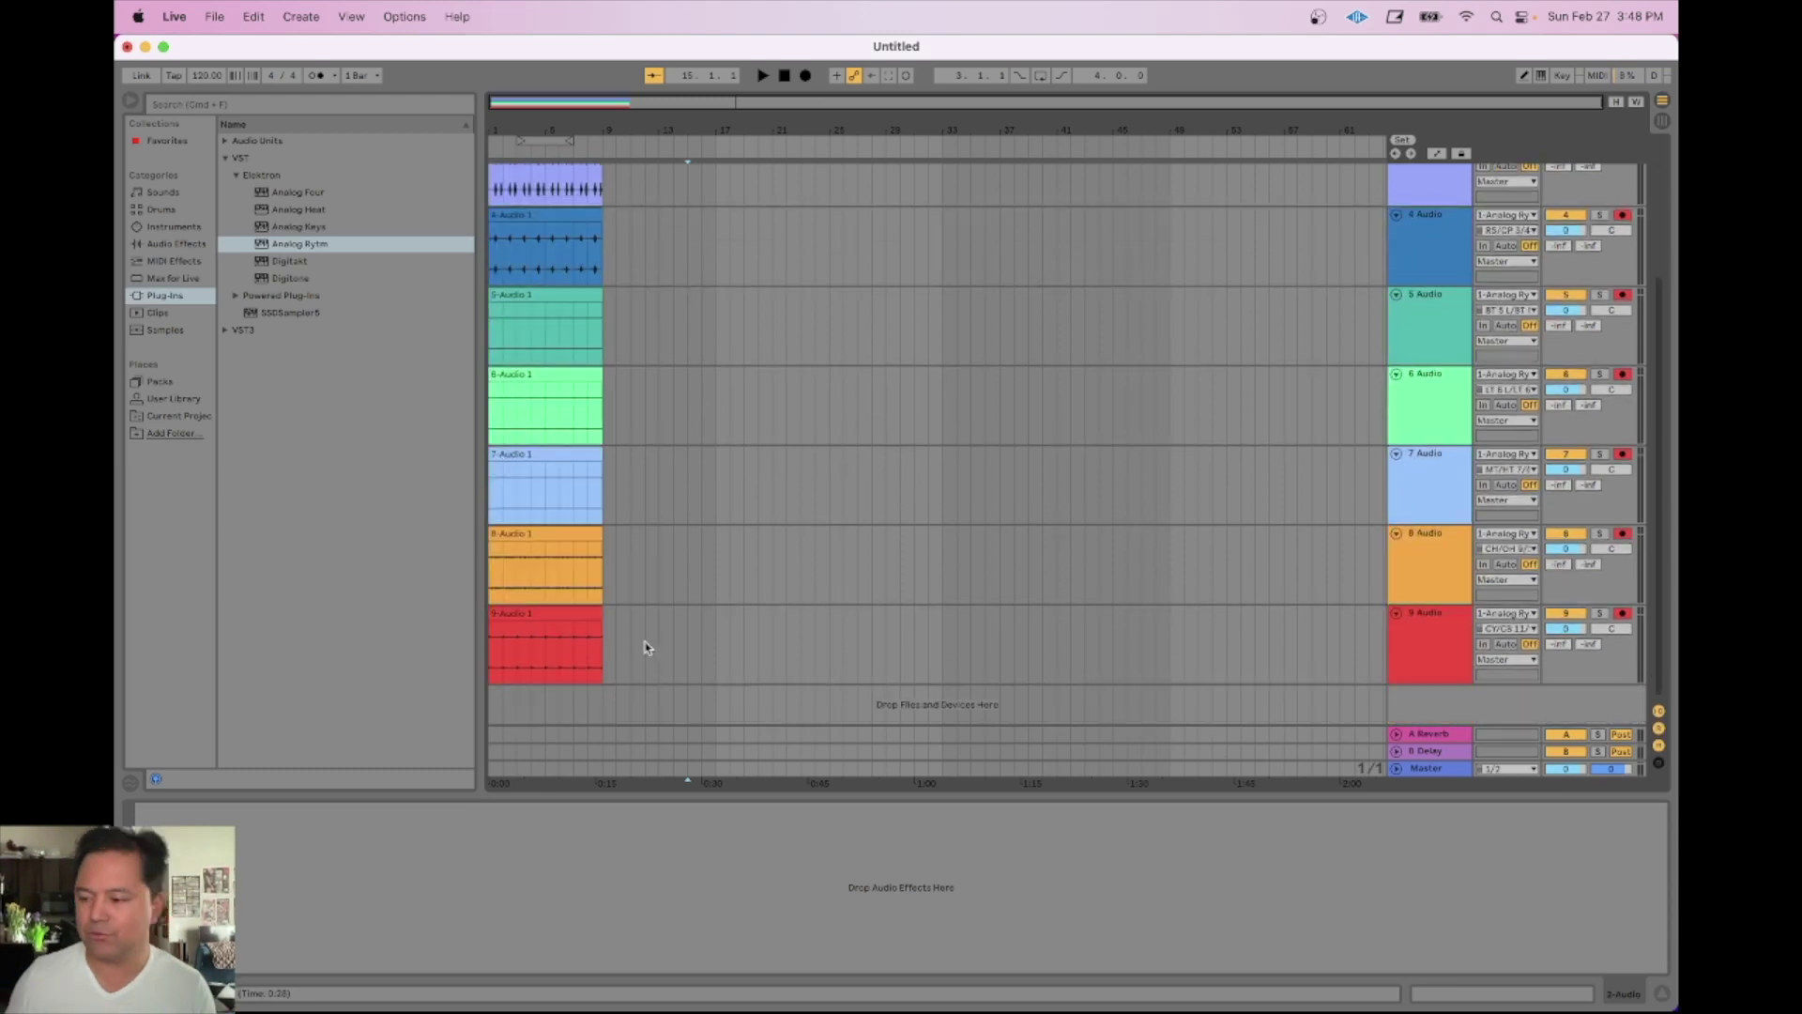
{"action": "scroll", "coordinate": [645, 645], "scroll_direction": "up", "scroll_amount": 4}
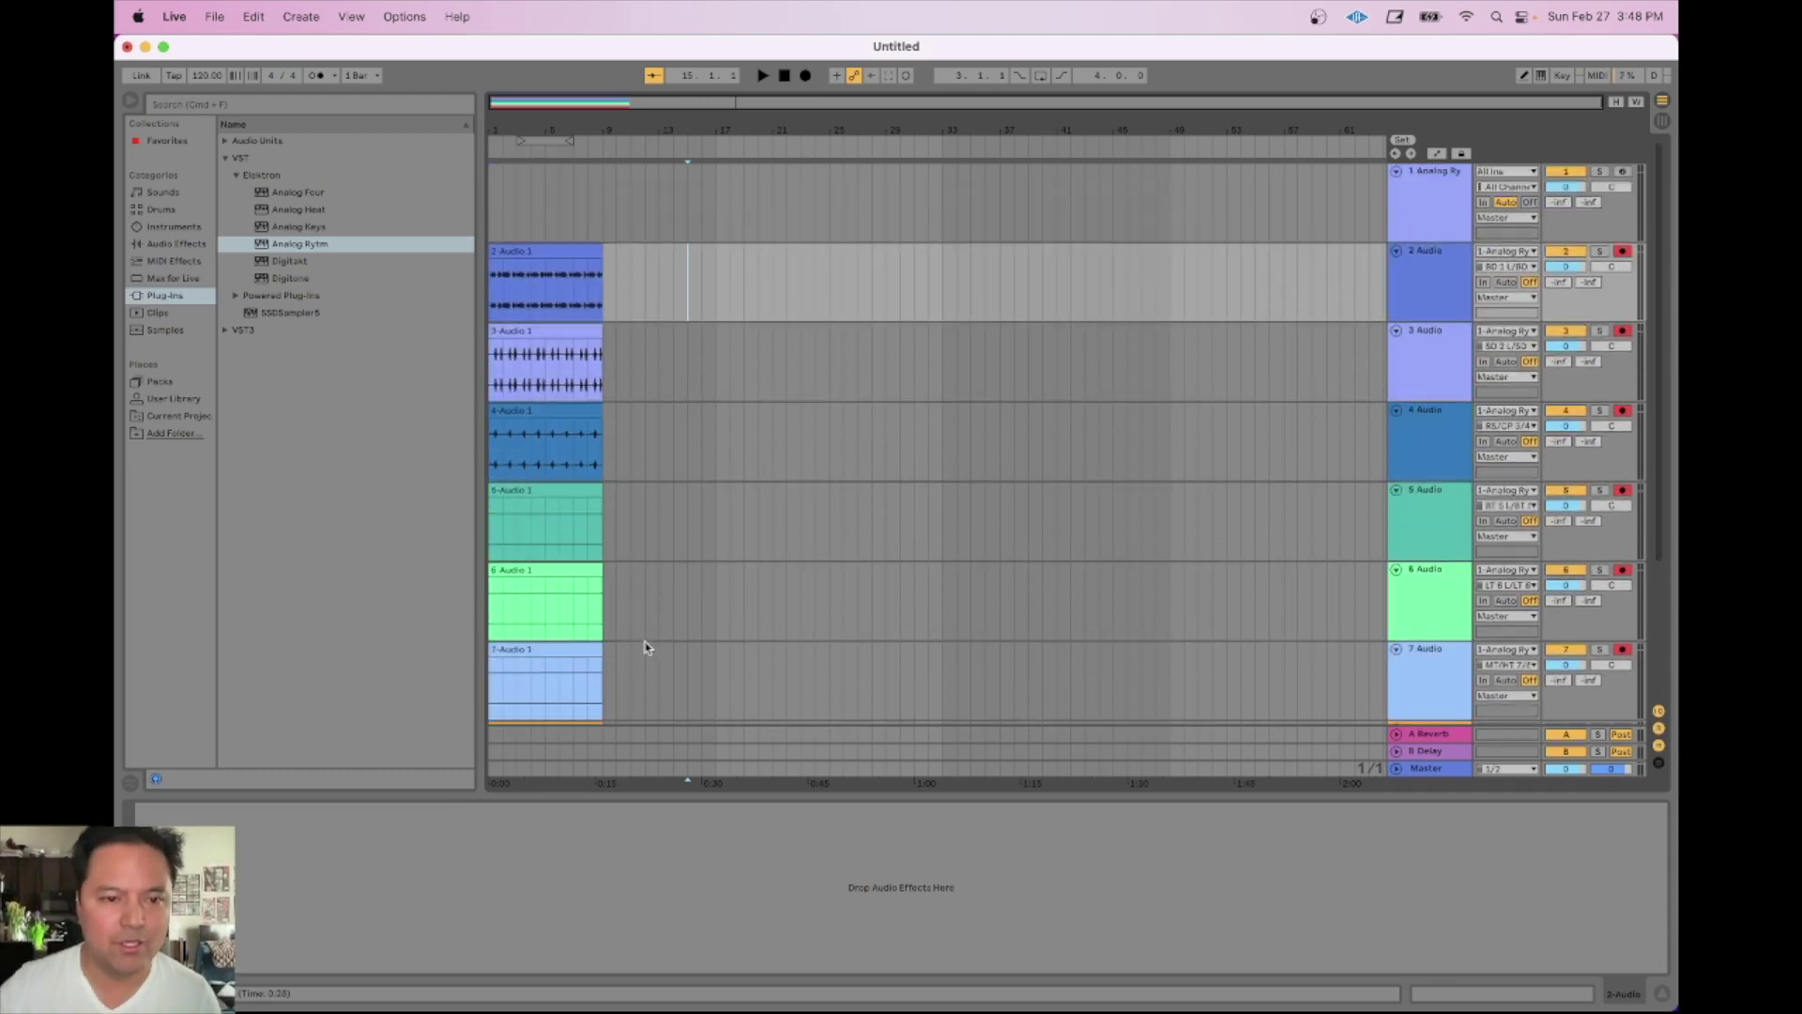
{"action": "left_click", "coordinate": [714, 293]}
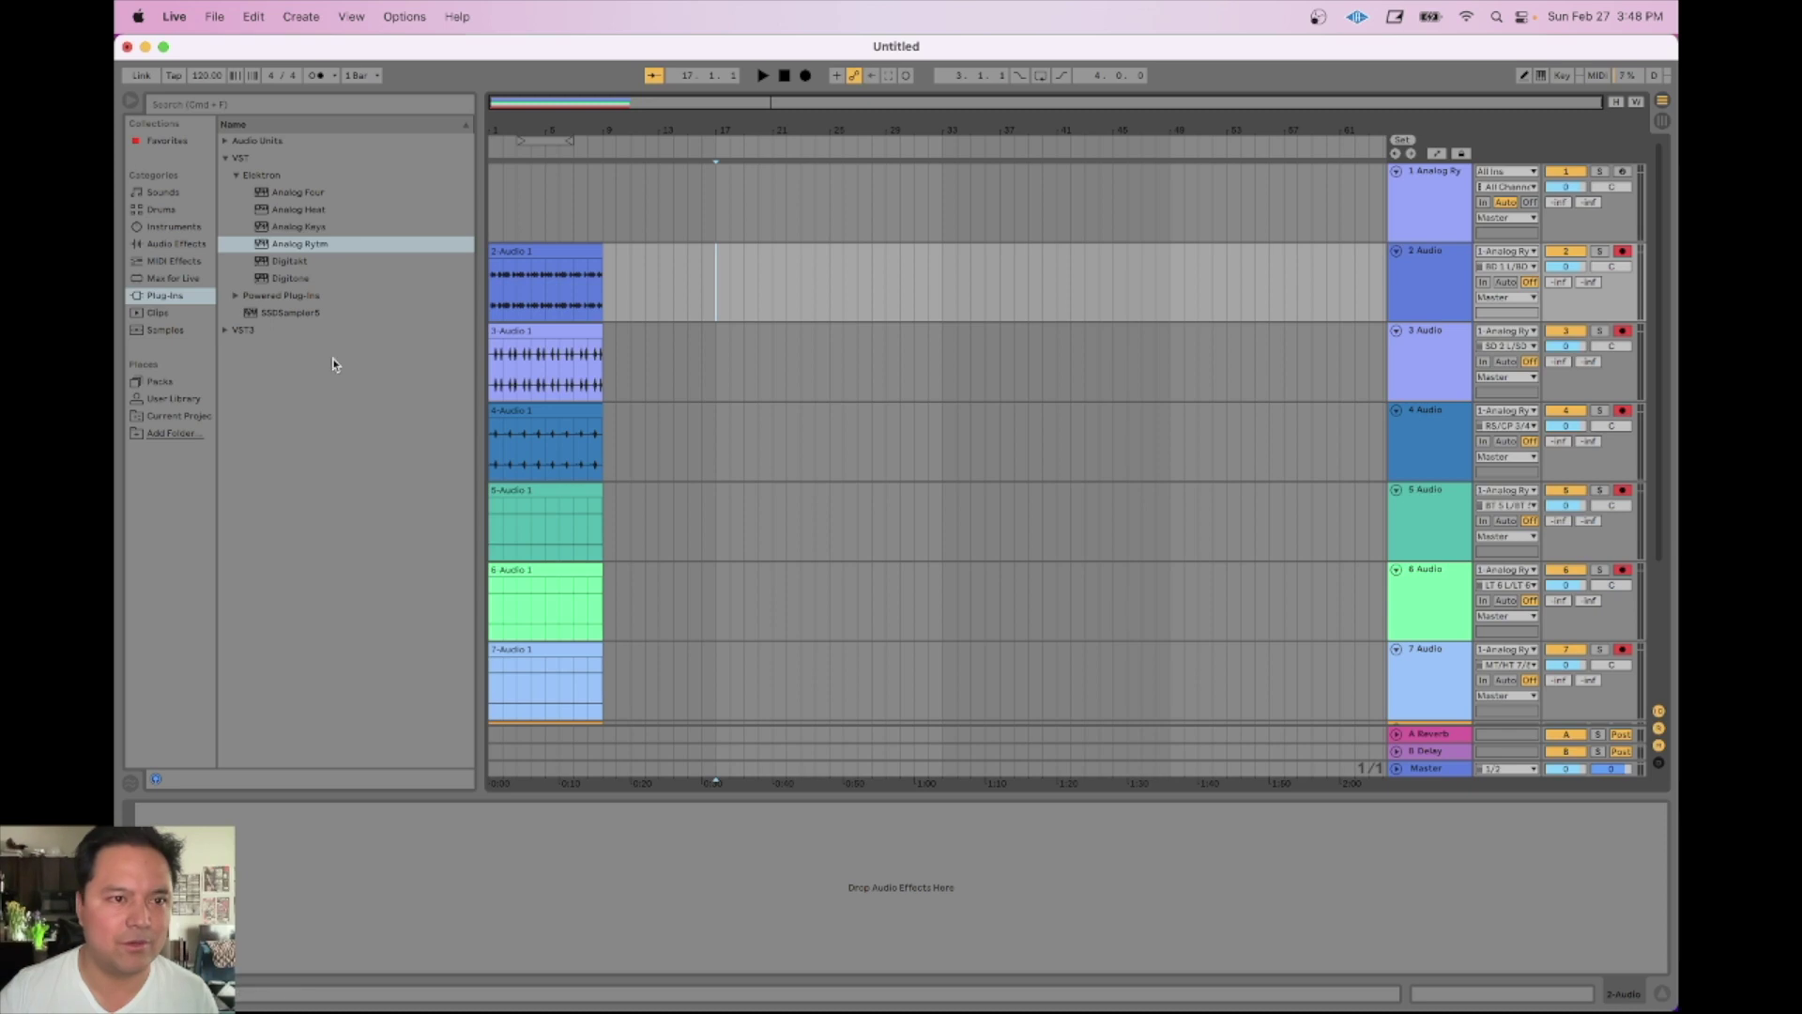
Step: In Session View, select the 1 Analog Rytm track and reopen its Overbridge editor, centred on screen
{"action": "scroll", "coordinate": [1150, 563], "scroll_direction": "down", "scroll_amount": 4}
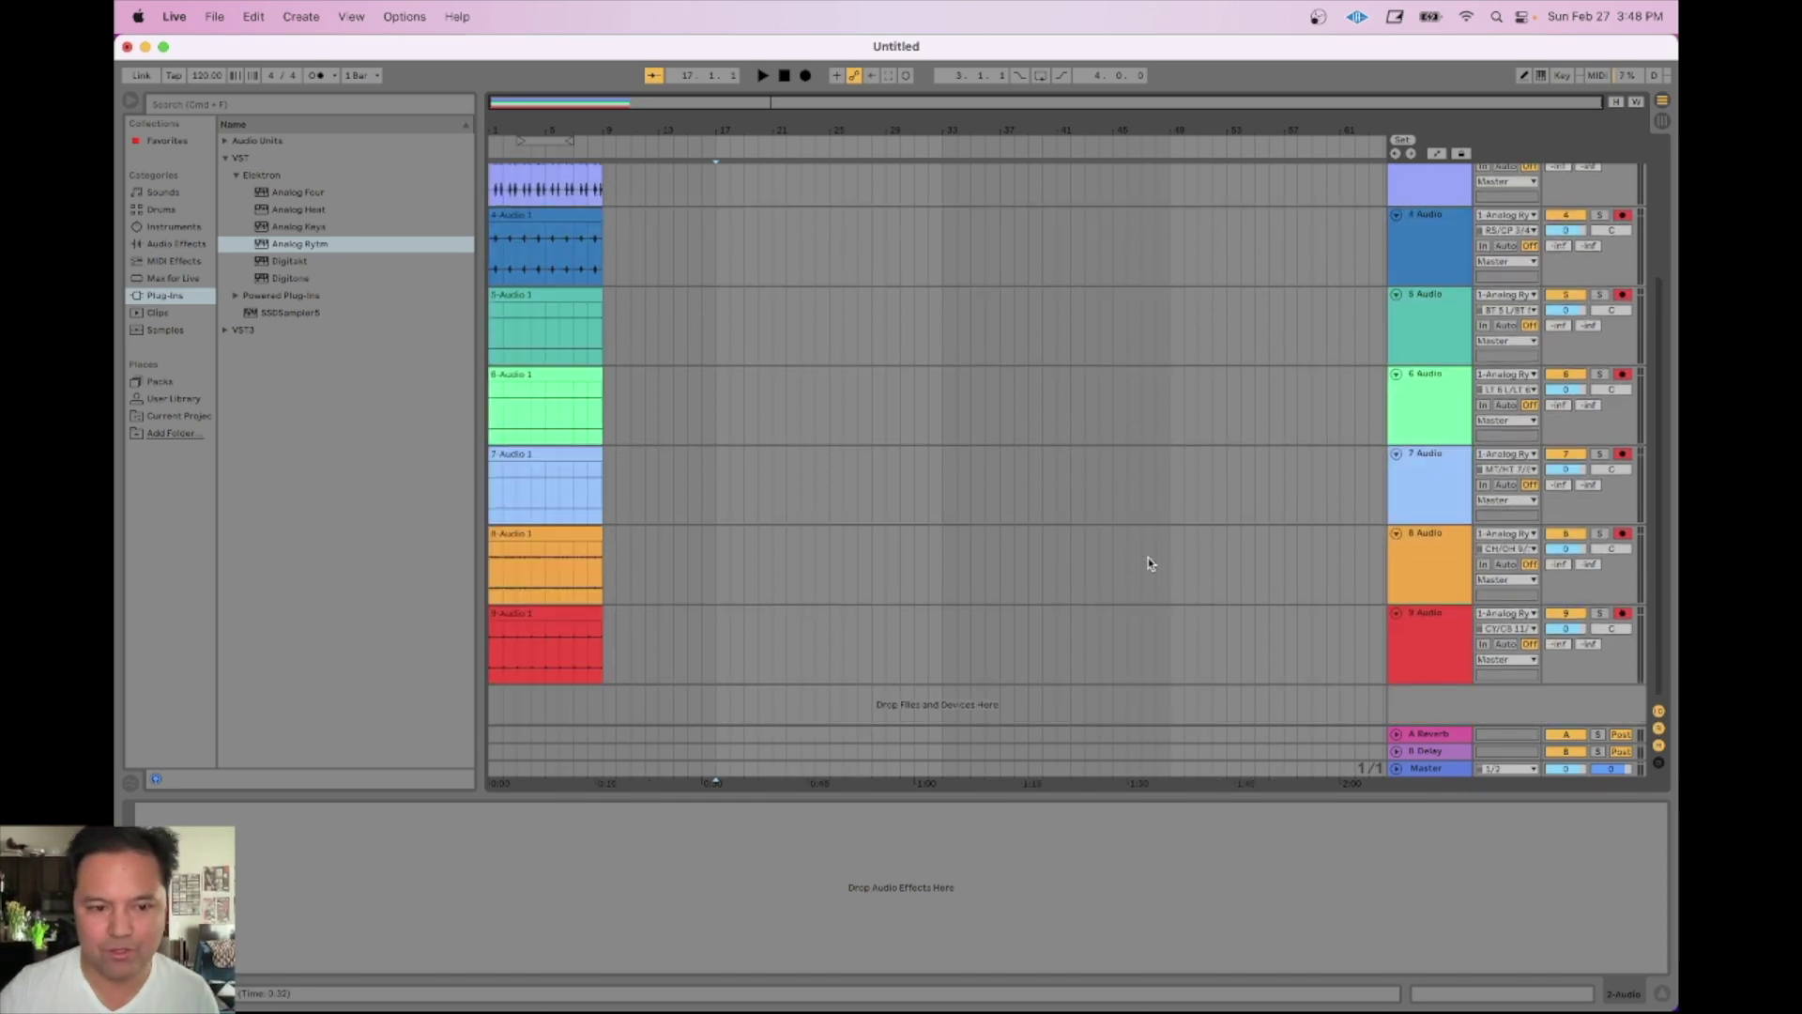
{"action": "key", "text": "Tab"}
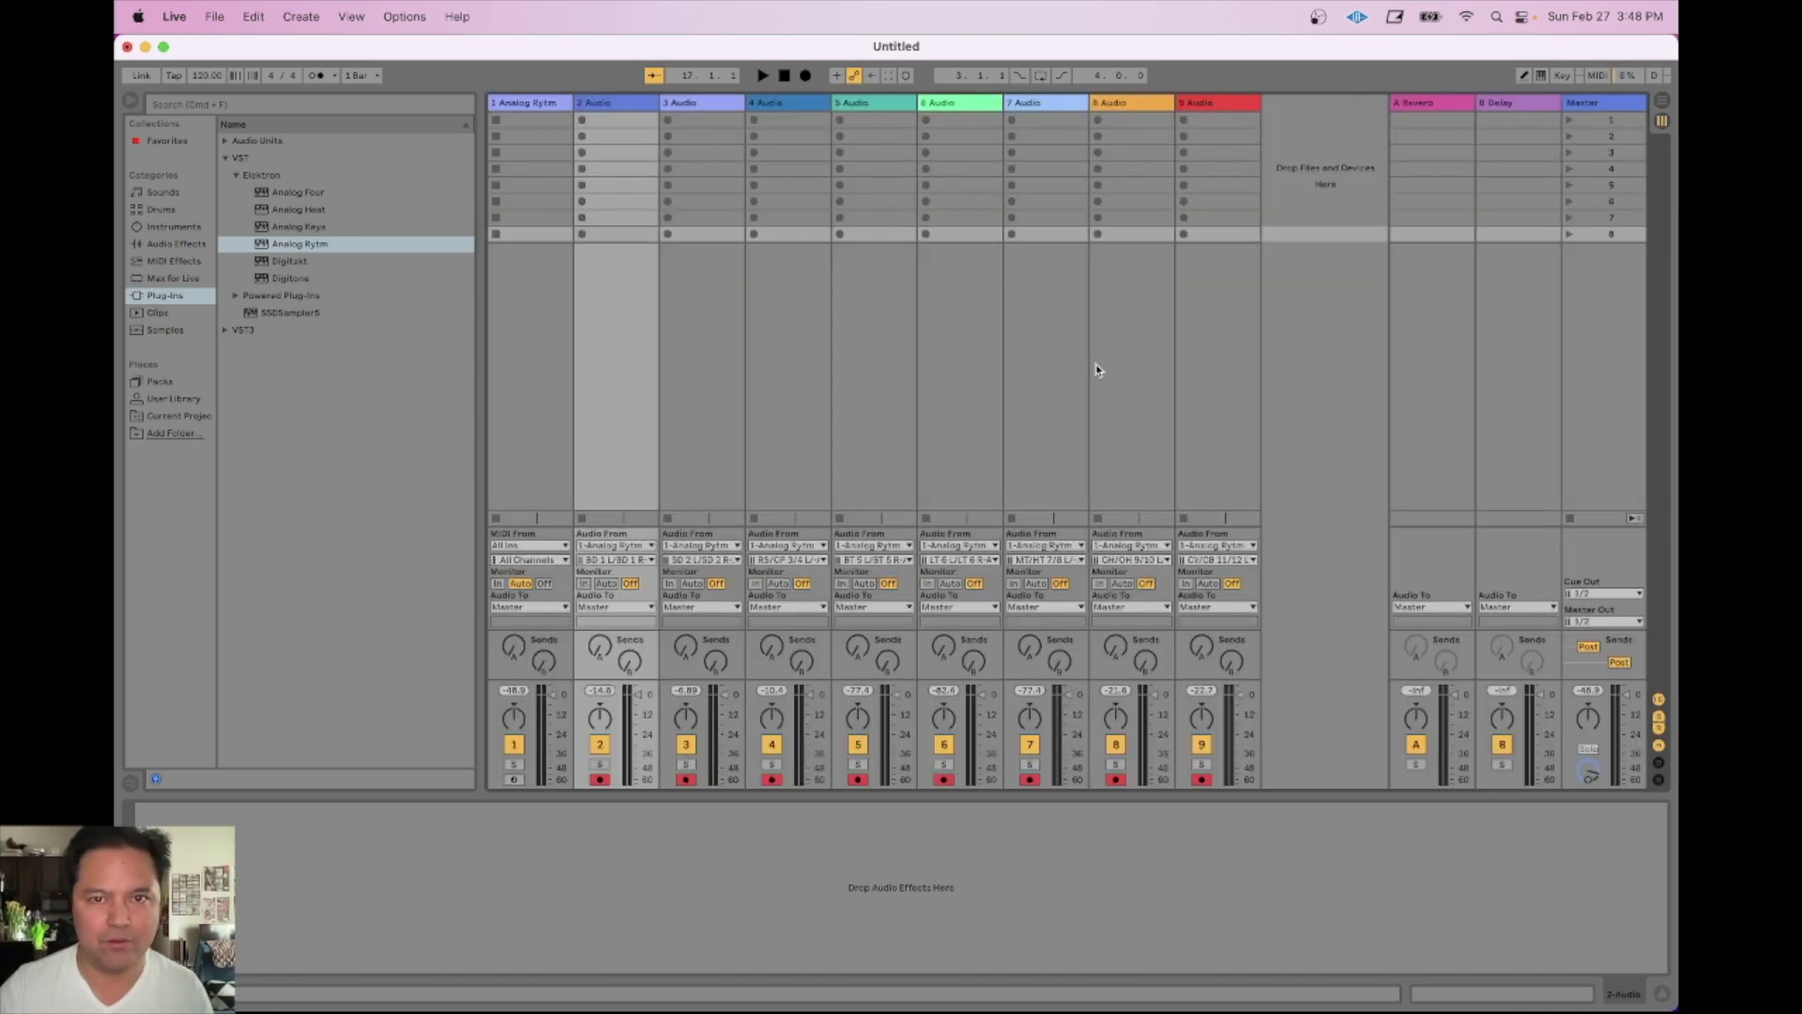
{"action": "left_click", "coordinate": [516, 291]}
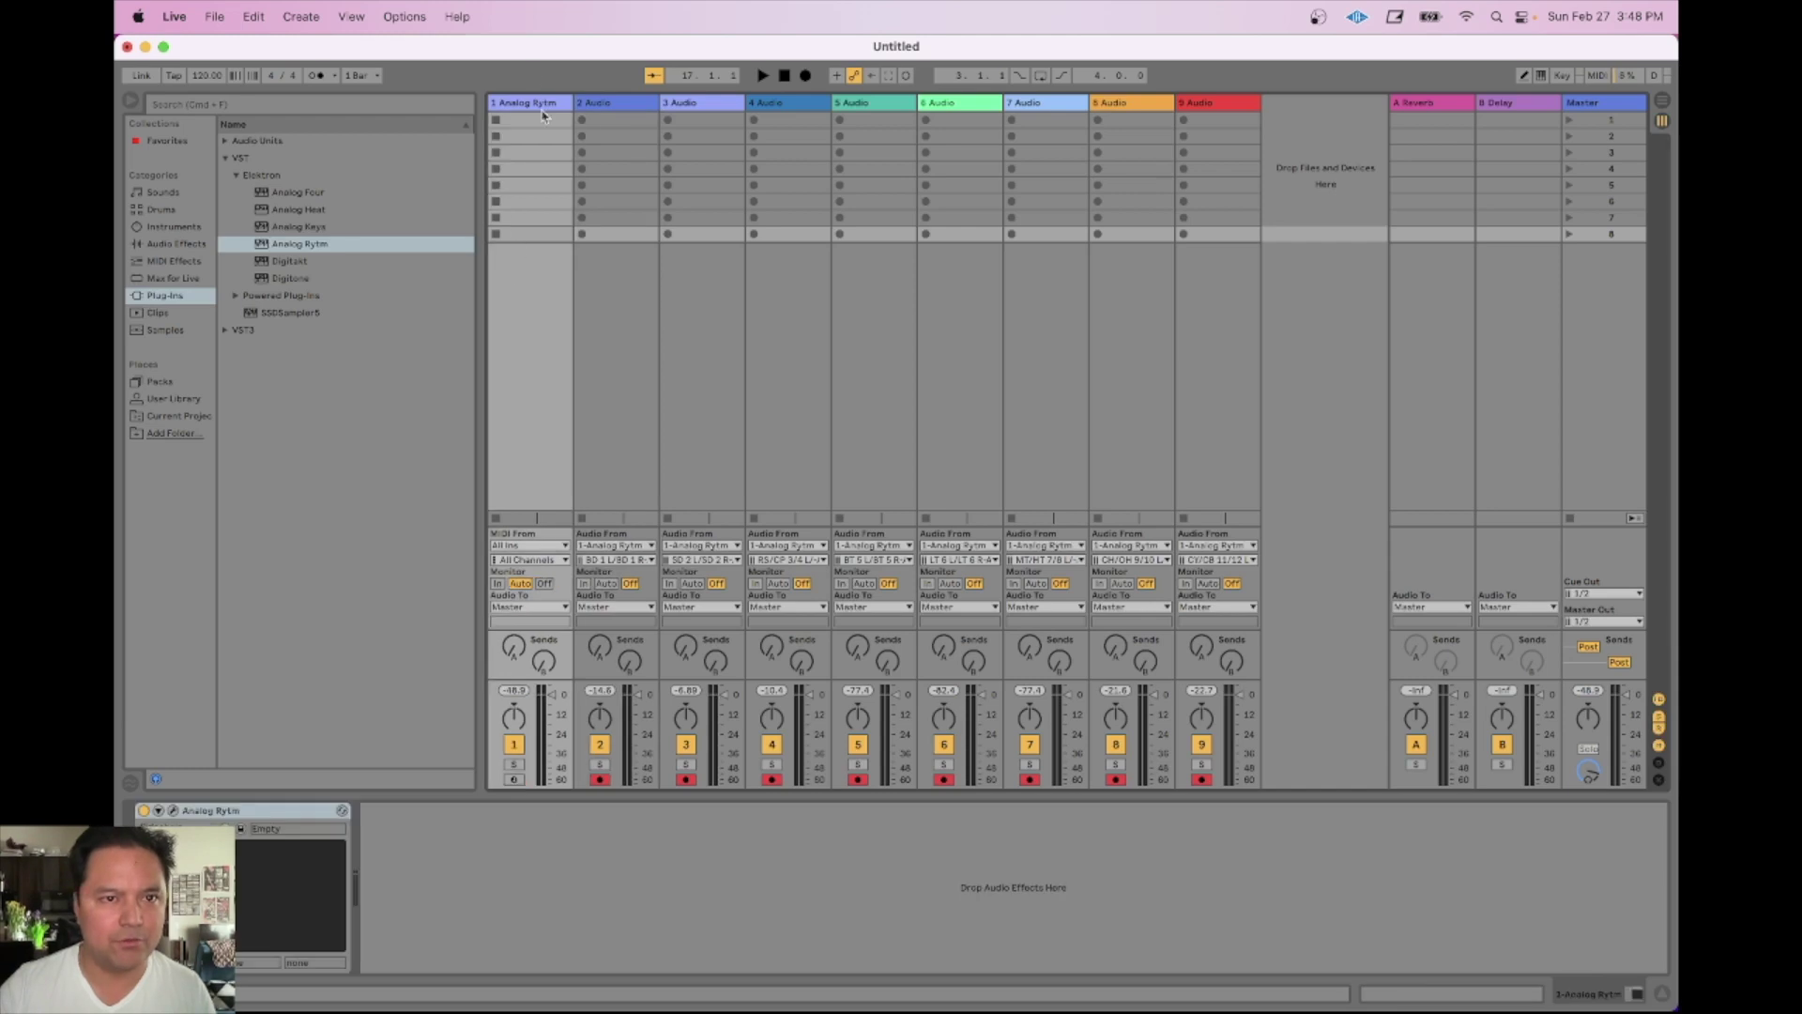
{"action": "left_click", "coordinate": [542, 116]}
{"action": "left_click", "coordinate": [543, 105]}
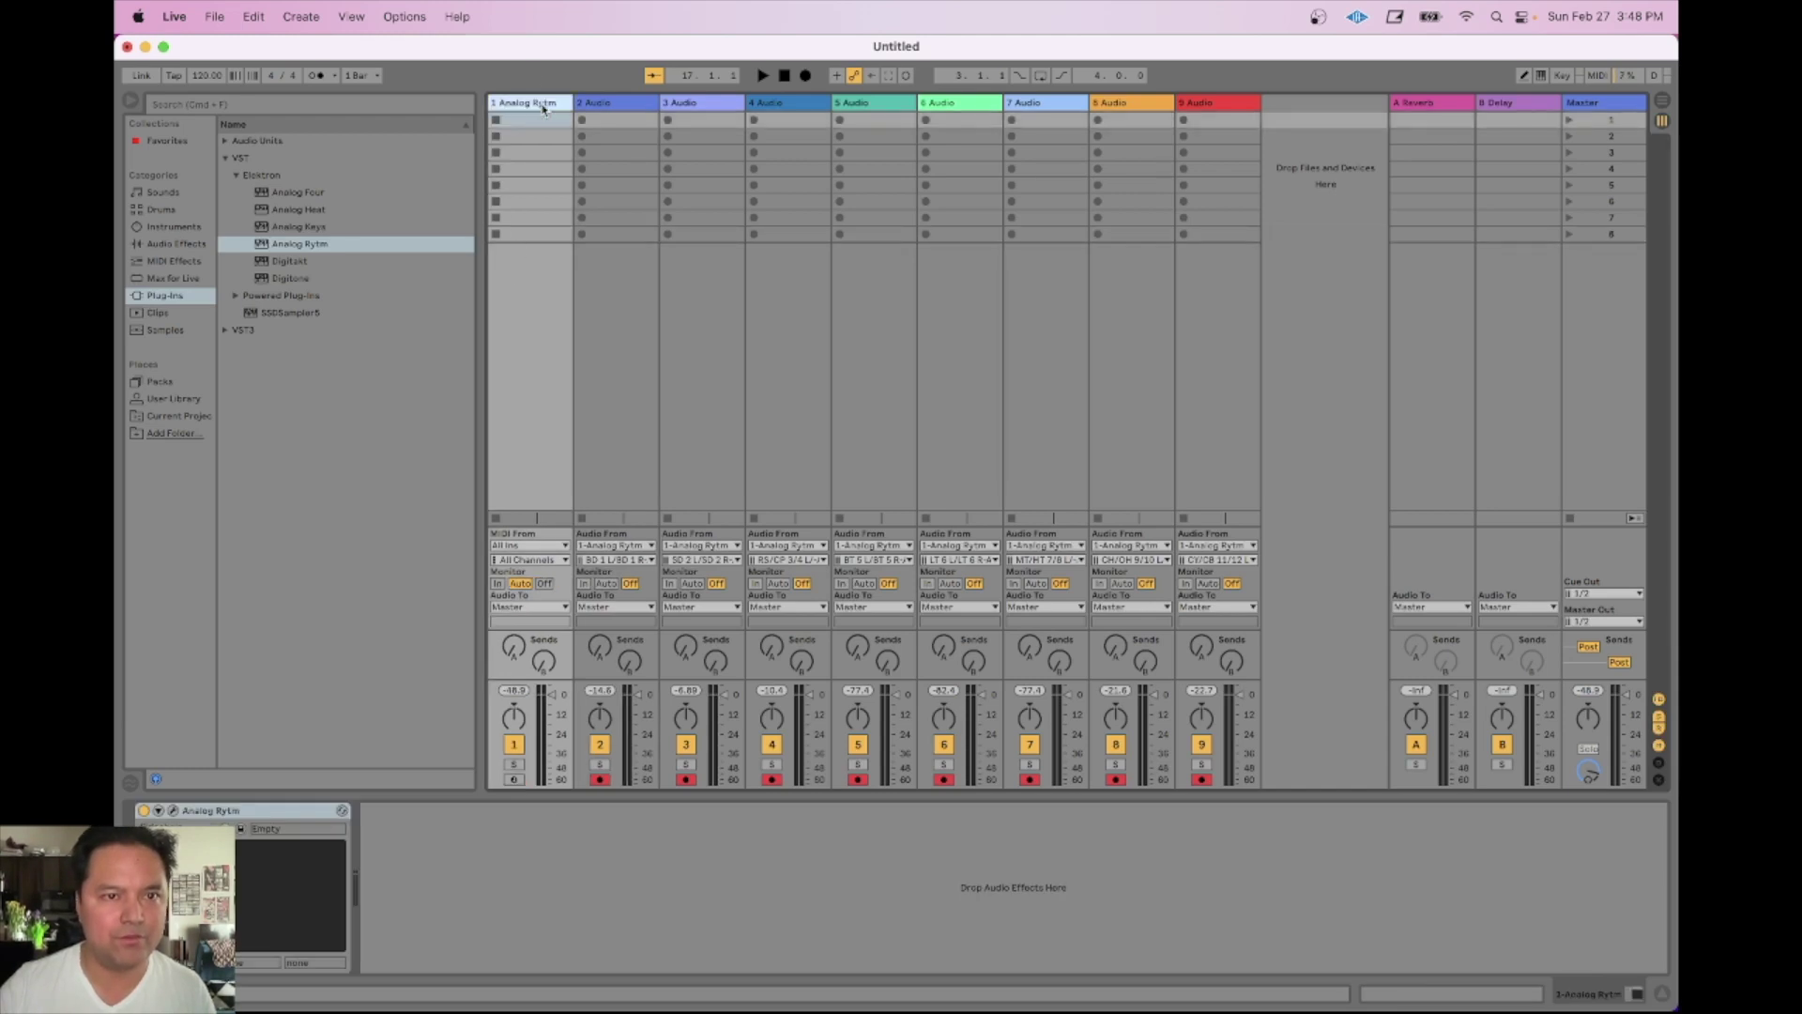
{"action": "left_click", "coordinate": [538, 459]}
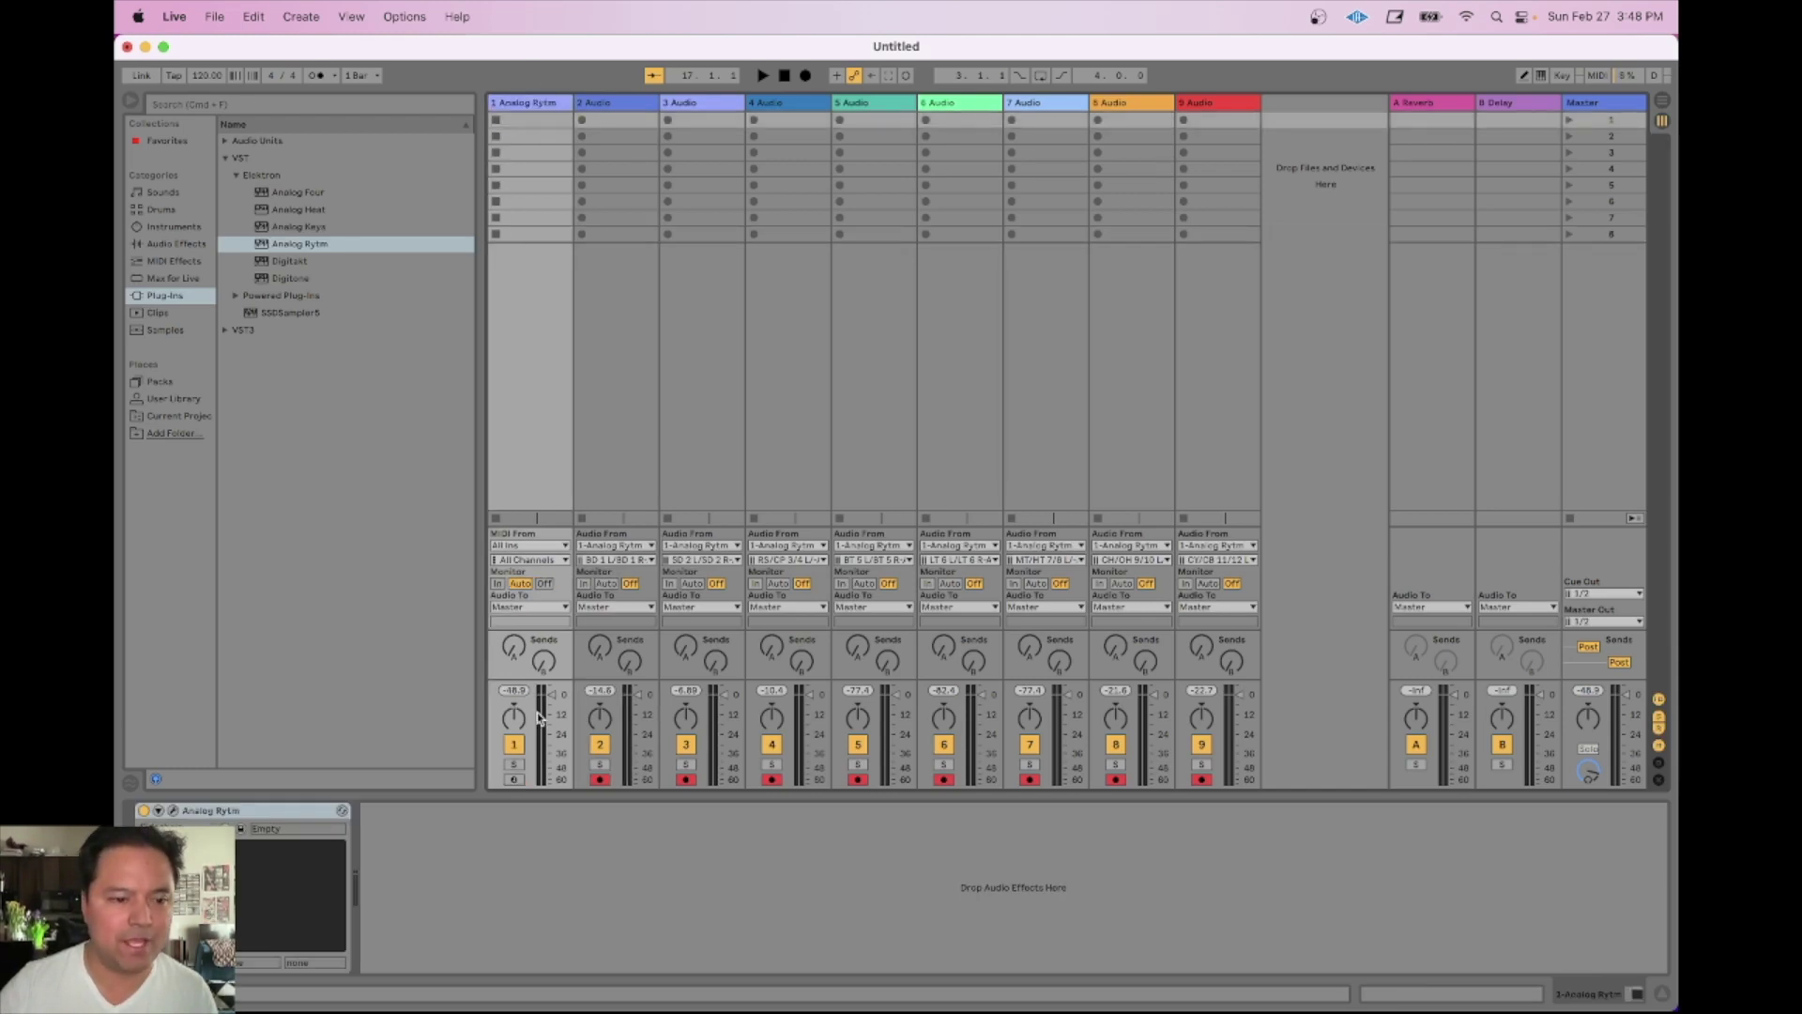
{"action": "left_click", "coordinate": [173, 813]}
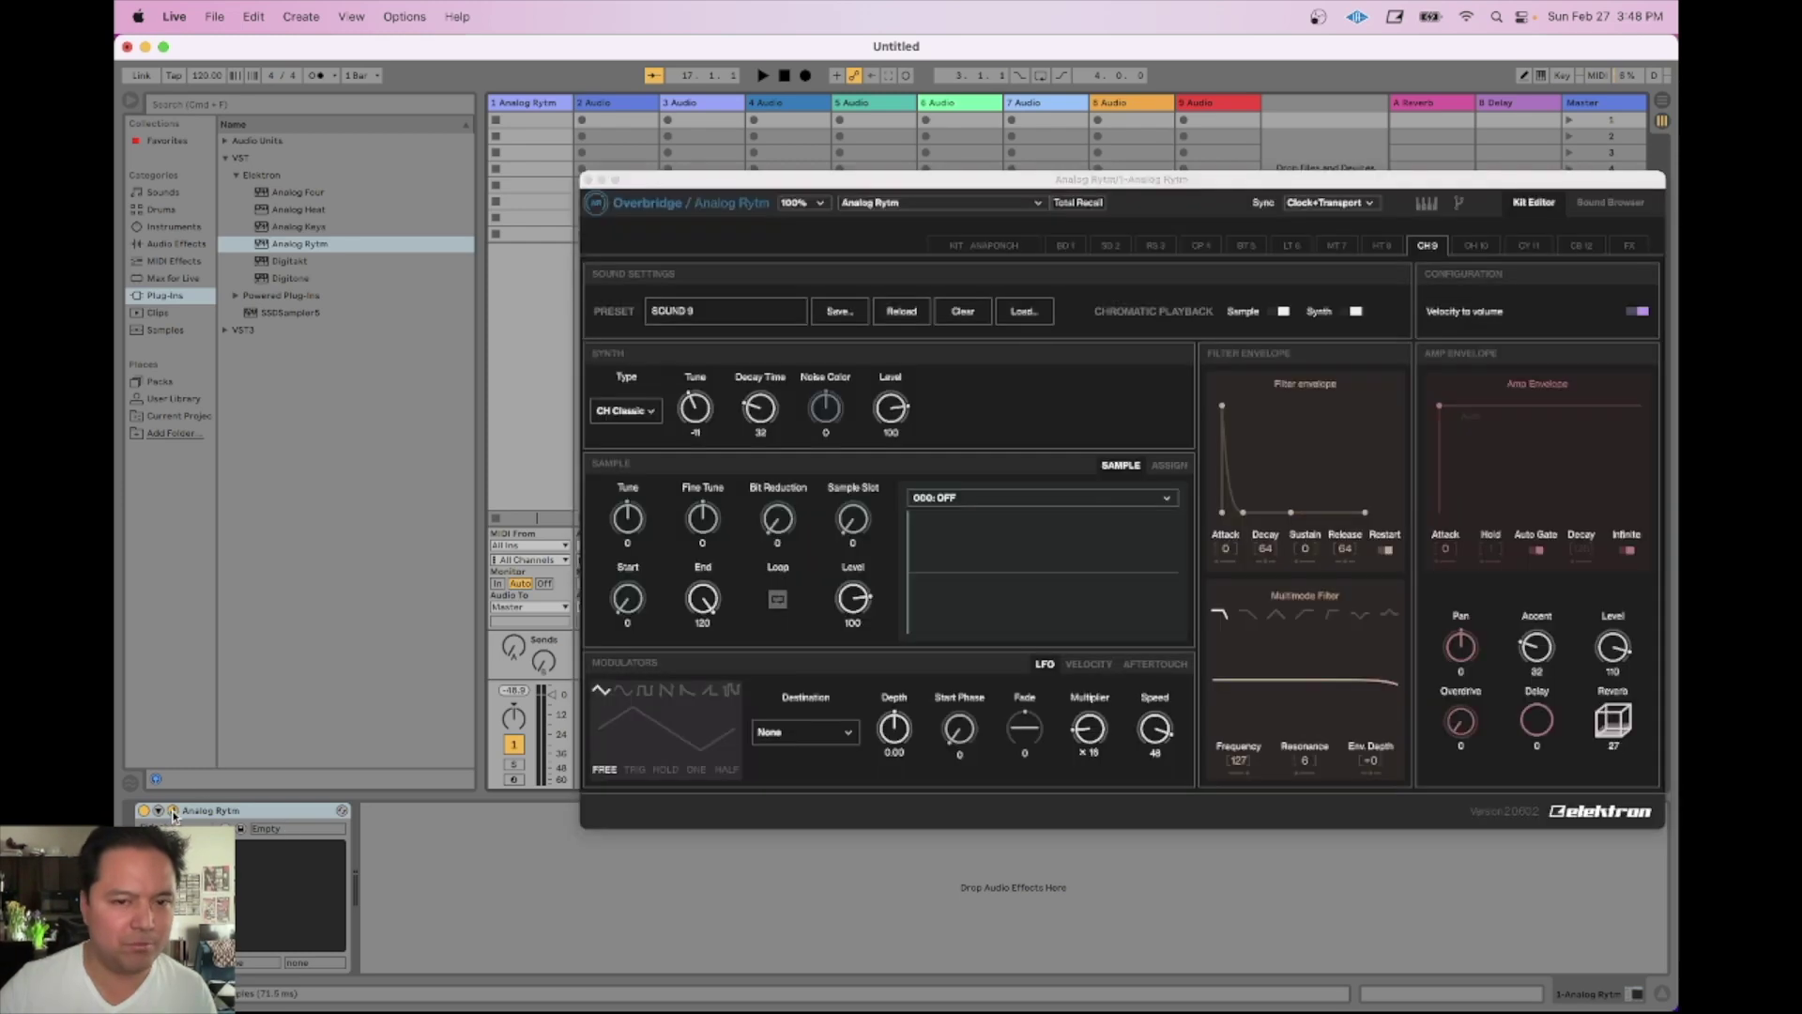
{"action": "left_click_drag", "start_coordinate": [1227, 190], "coordinate": [1023, 315]}
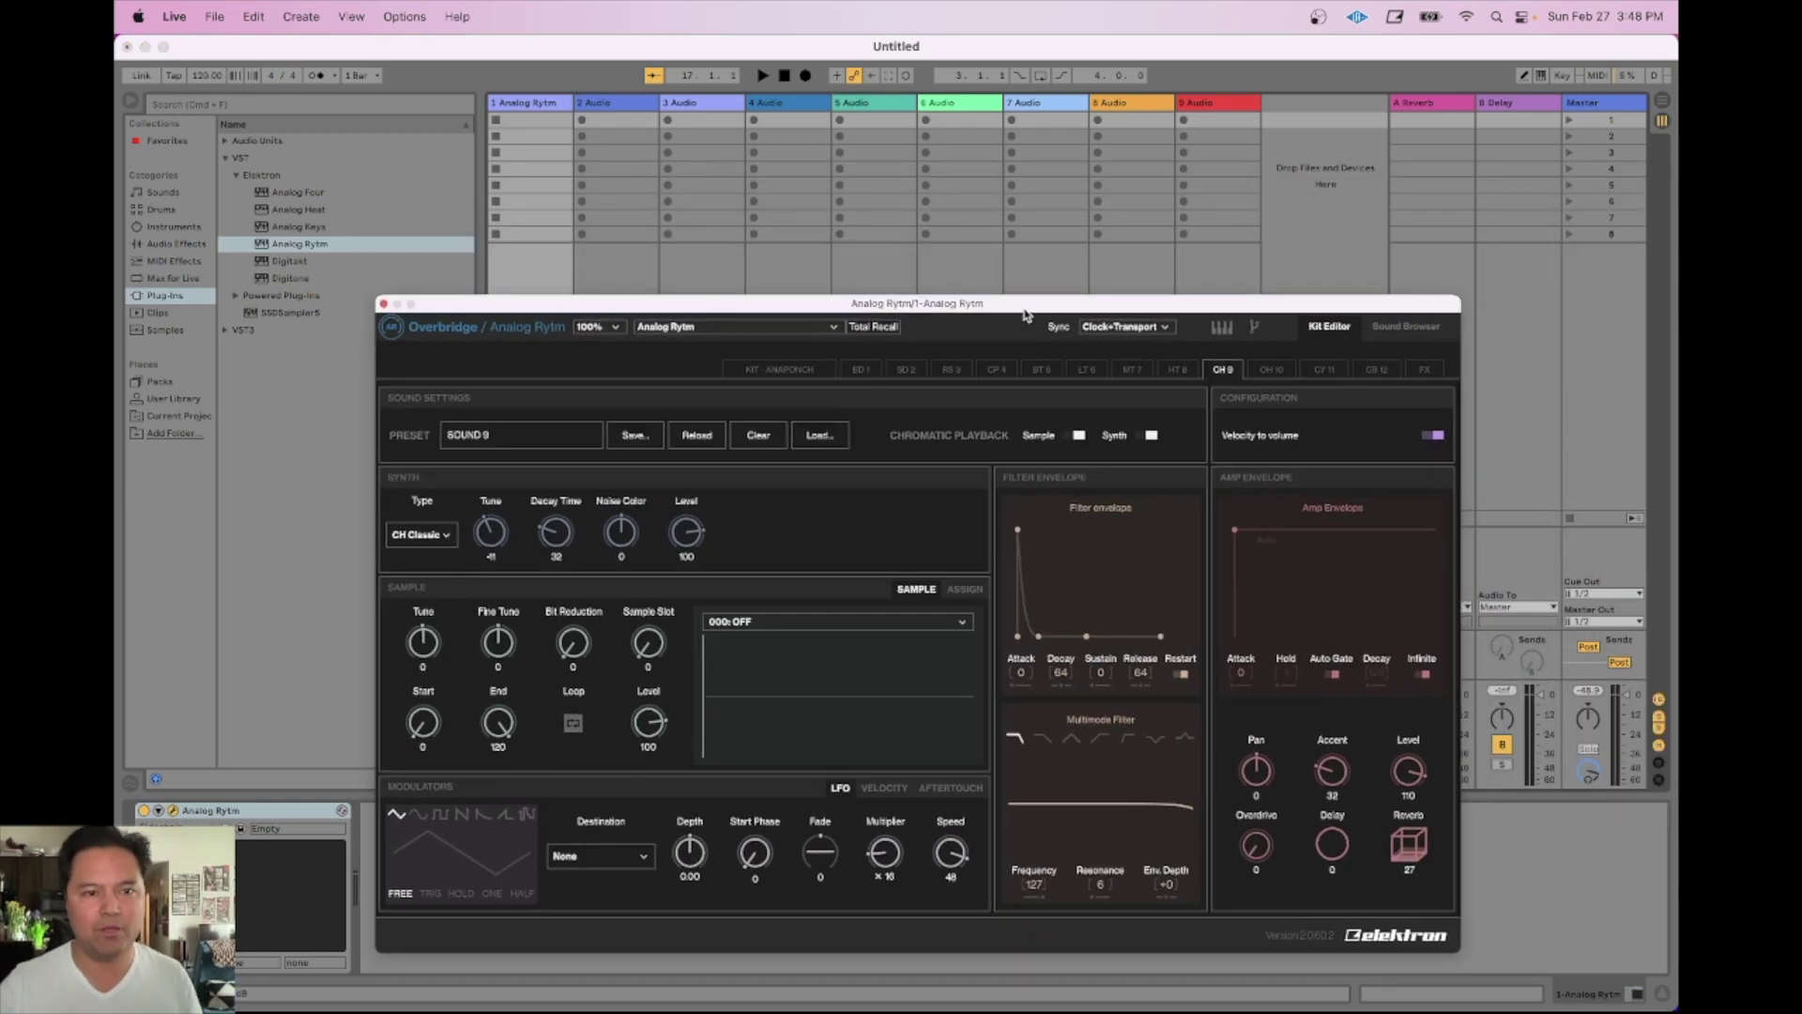
Step: Change the Overbridge sync from Clock+Transport to No sync and recheck the dropdown to confirm
{"action": "left_click", "coordinate": [1125, 335]}
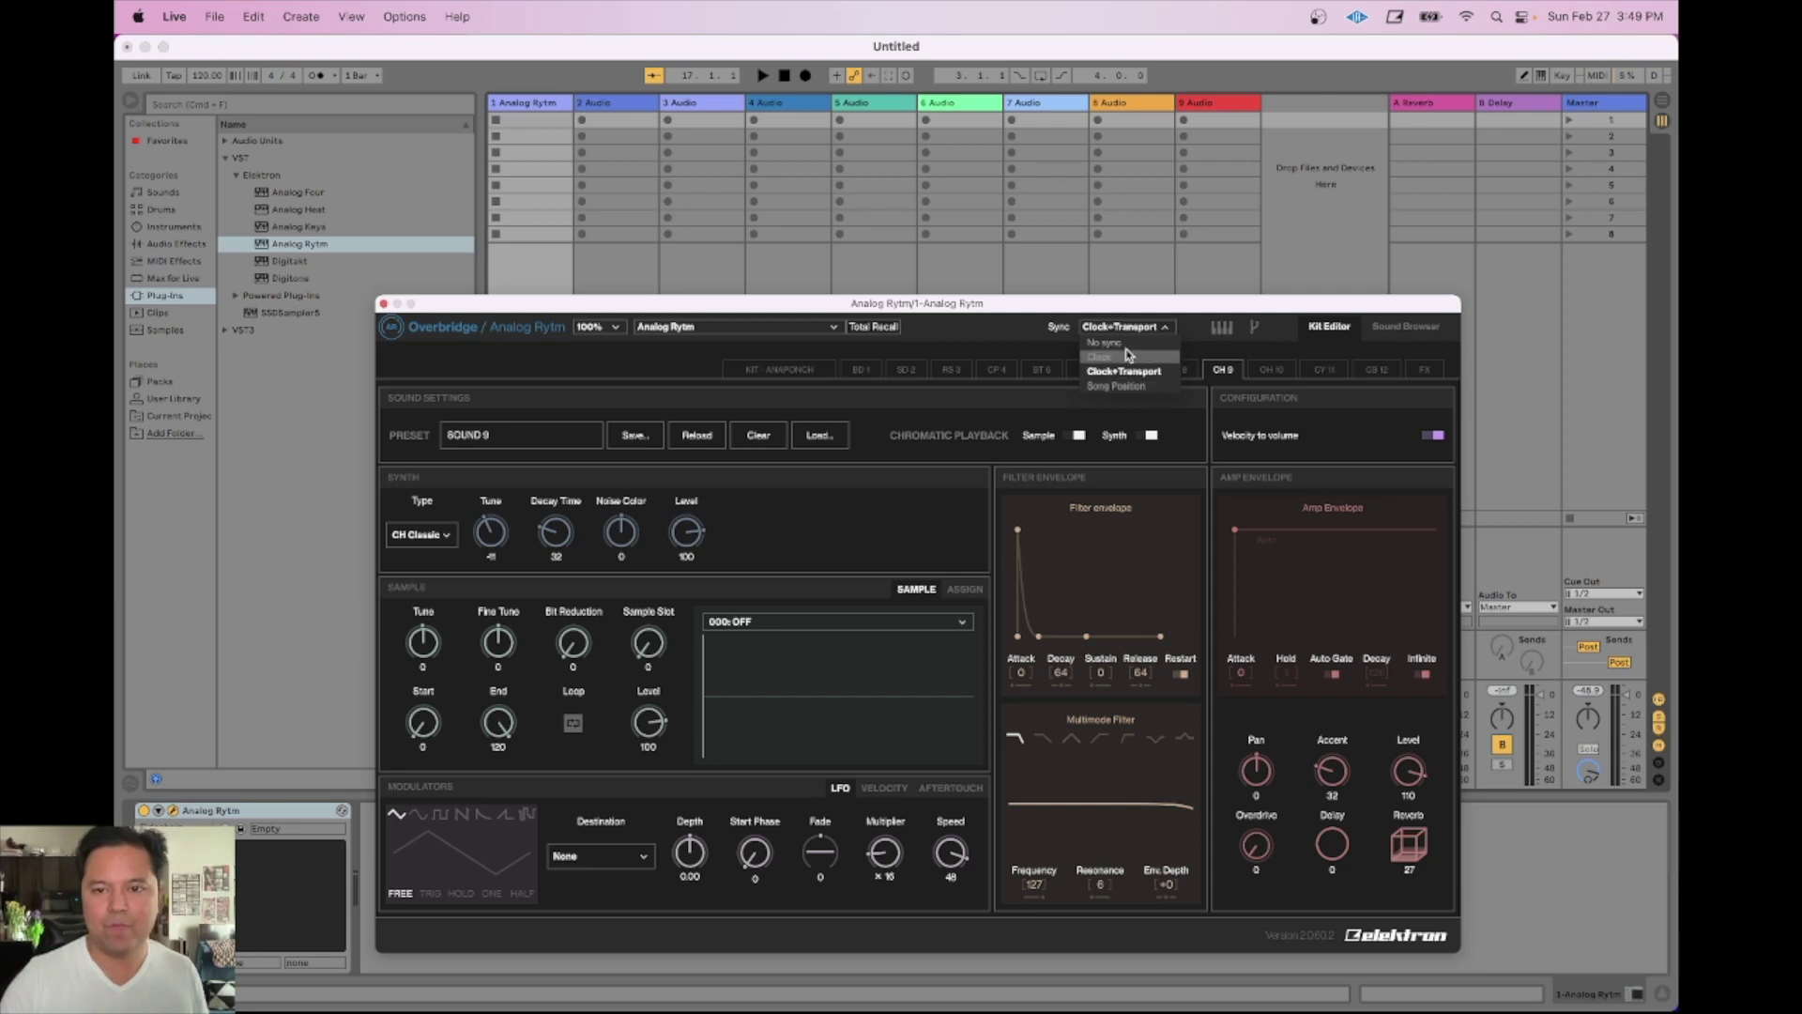
{"action": "left_click", "coordinate": [1145, 343]}
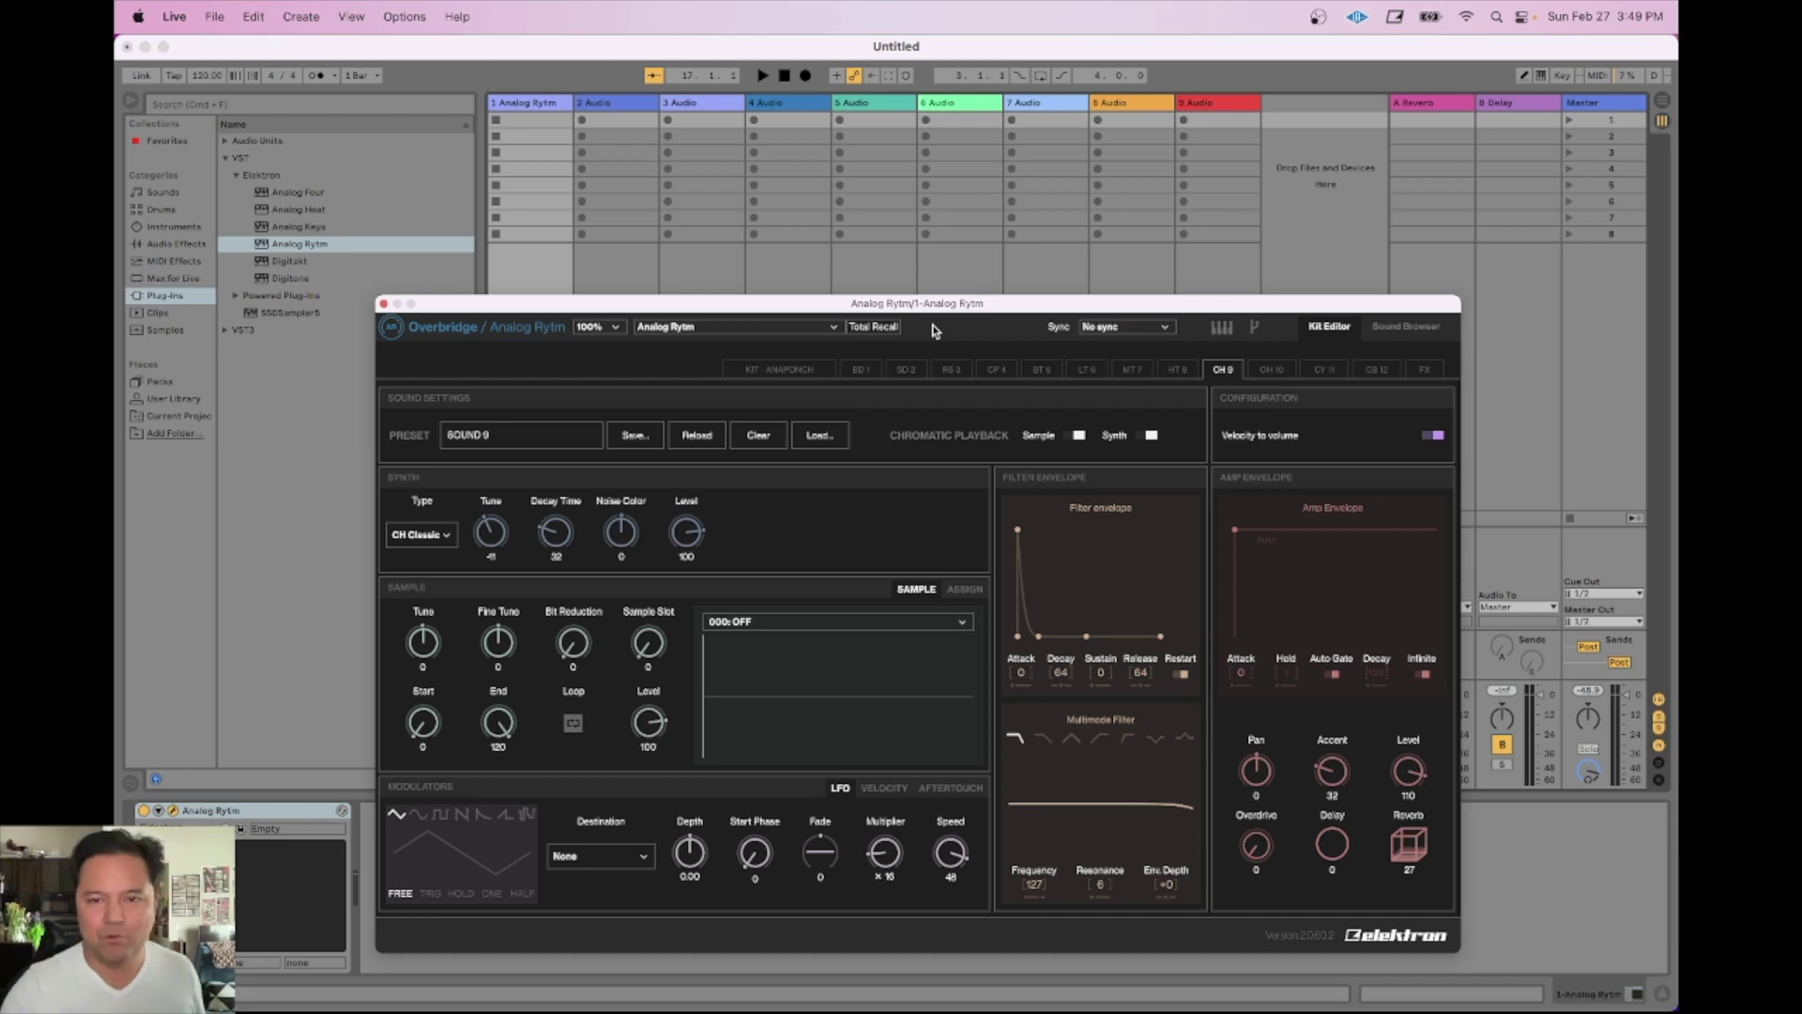
{"action": "left_click", "coordinate": [1131, 327]}
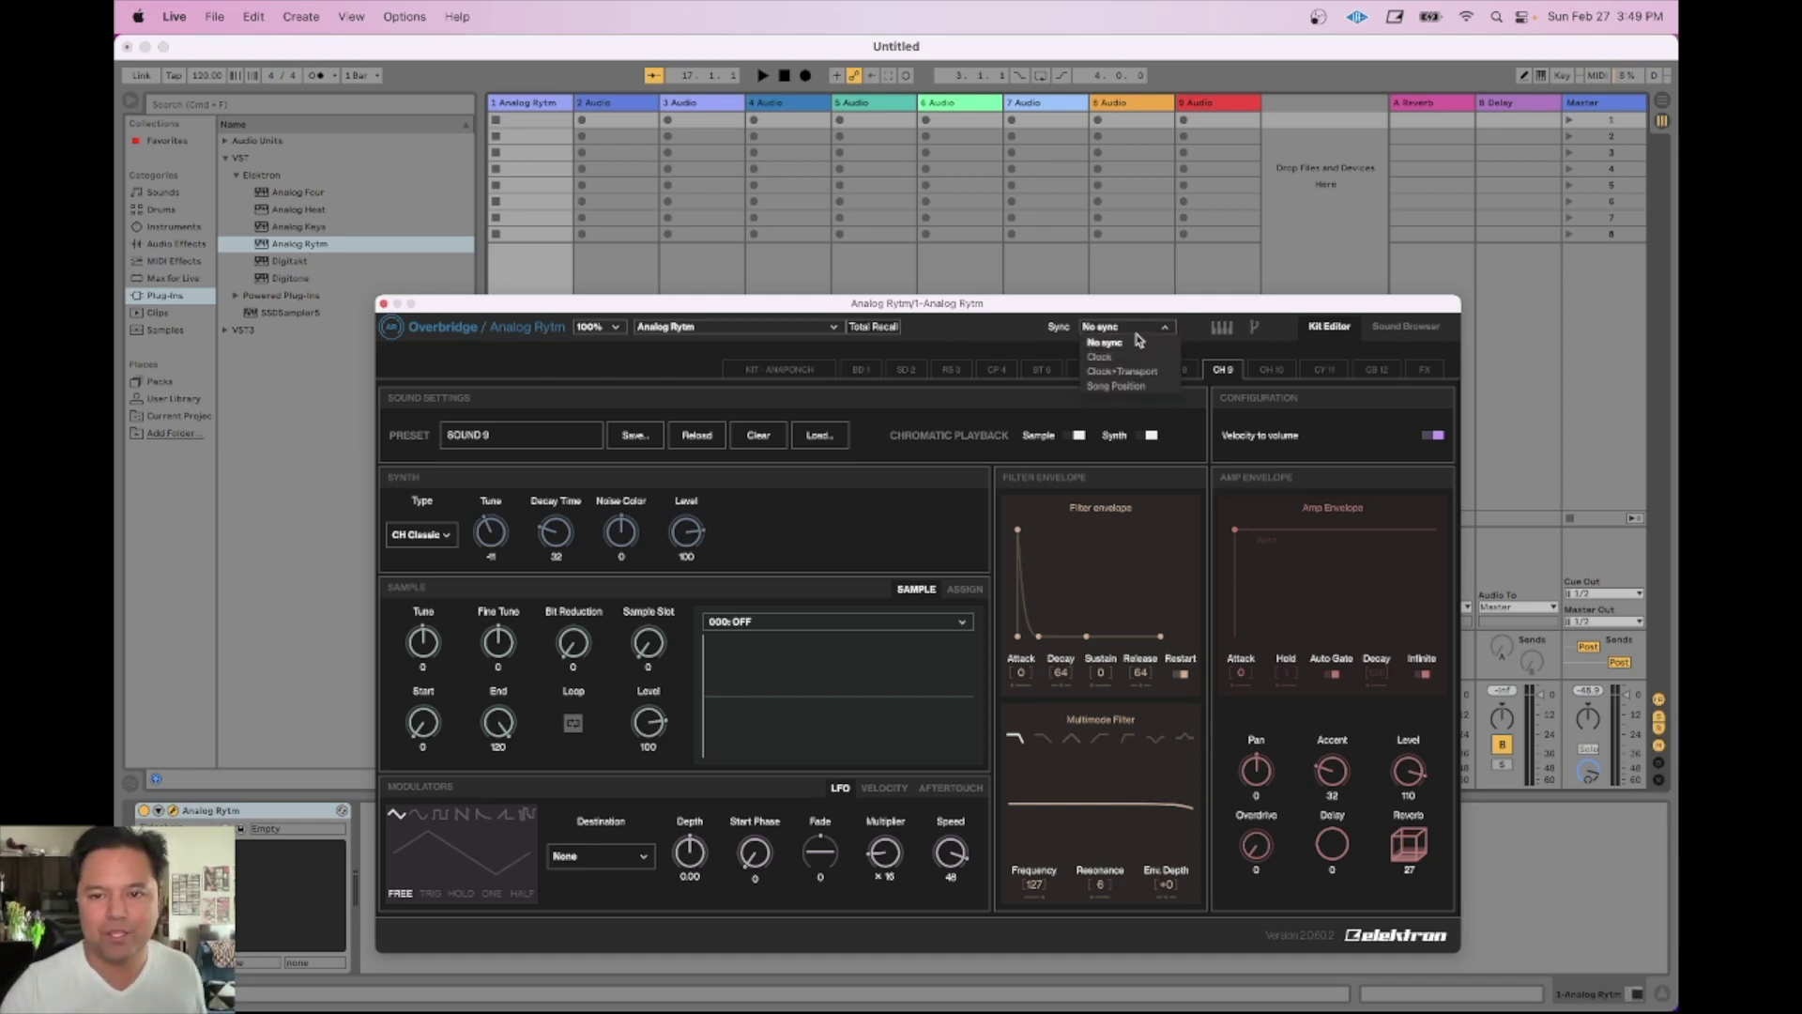
{"action": "left_click", "coordinate": [1145, 345]}
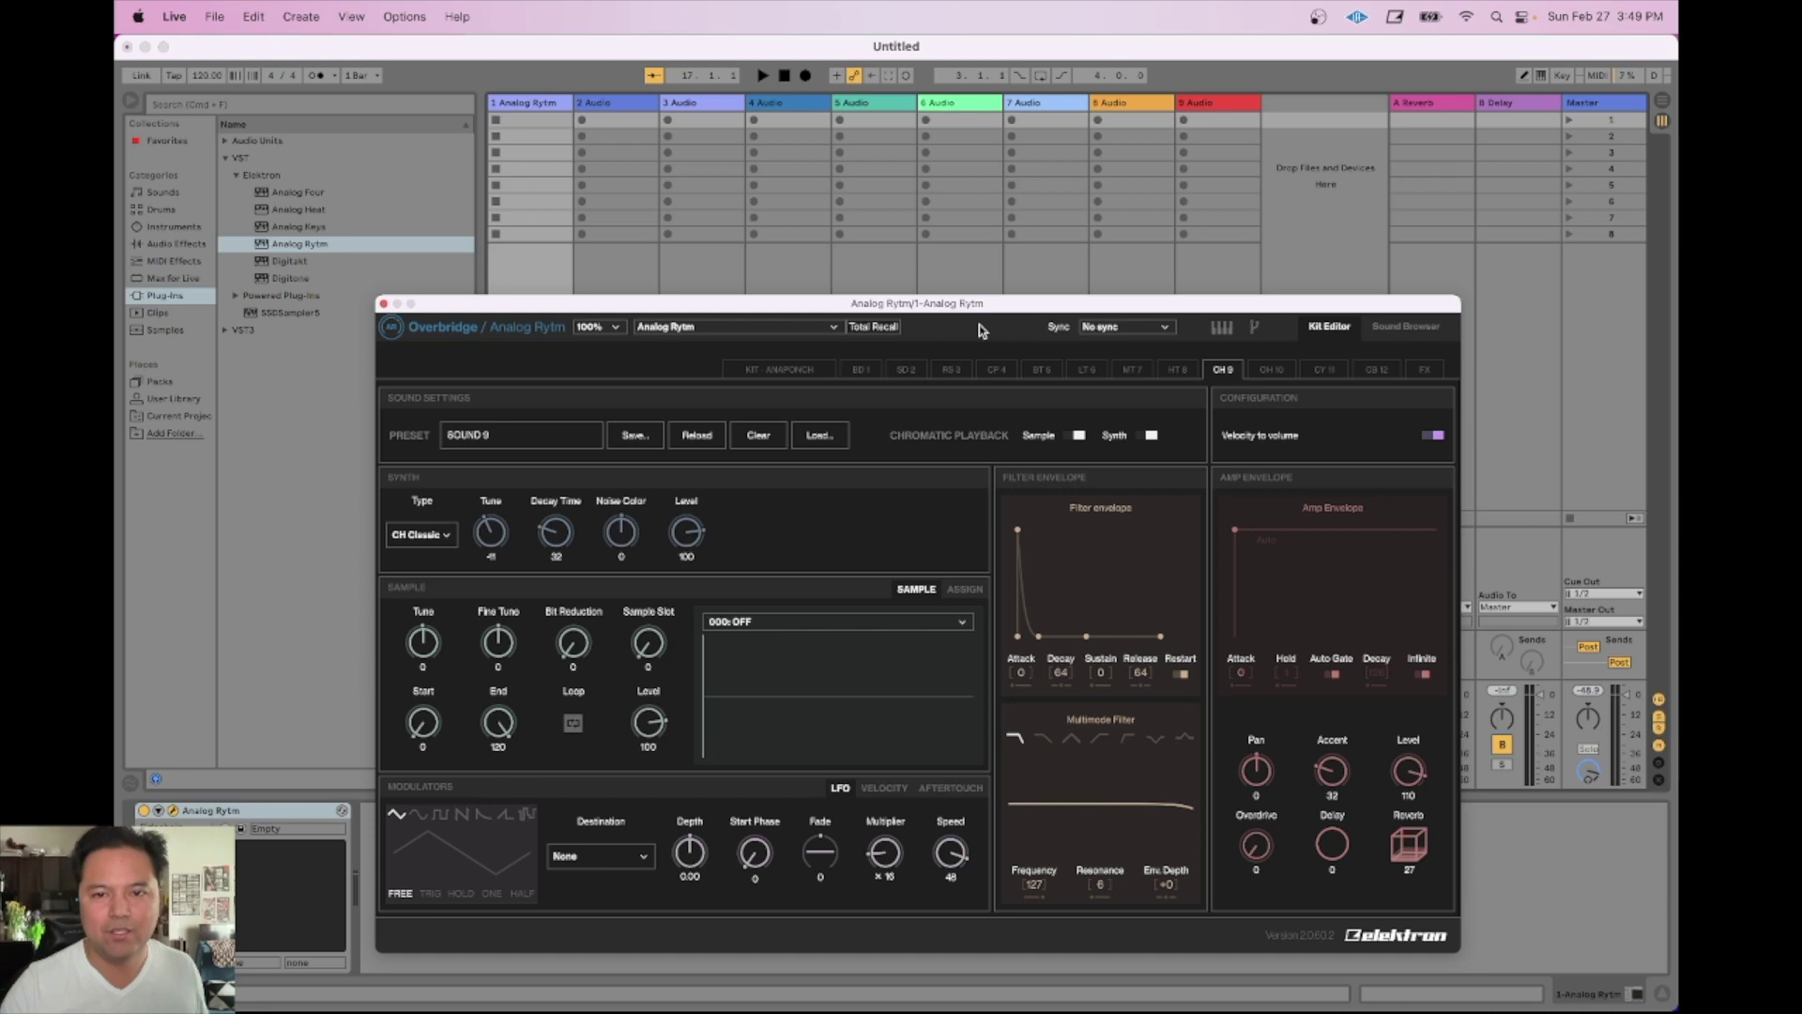
{"action": "left_click", "coordinate": [1151, 328]}
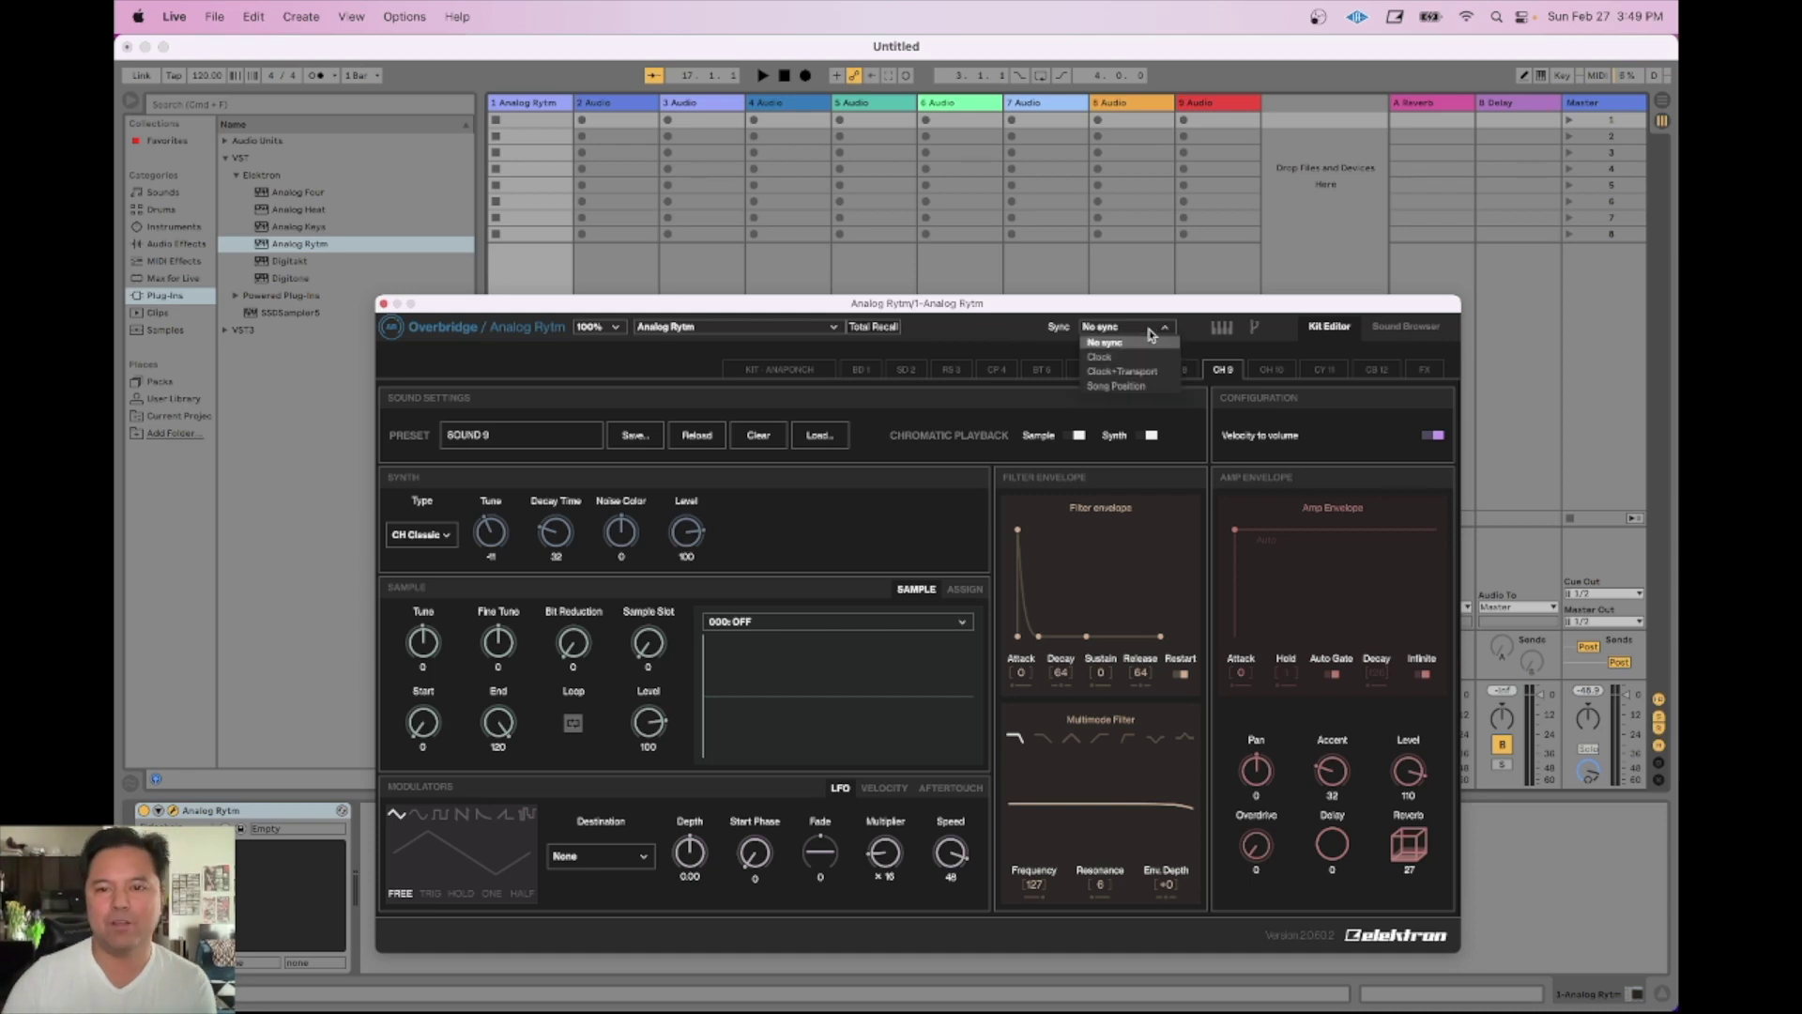
{"action": "left_click", "coordinate": [965, 323]}
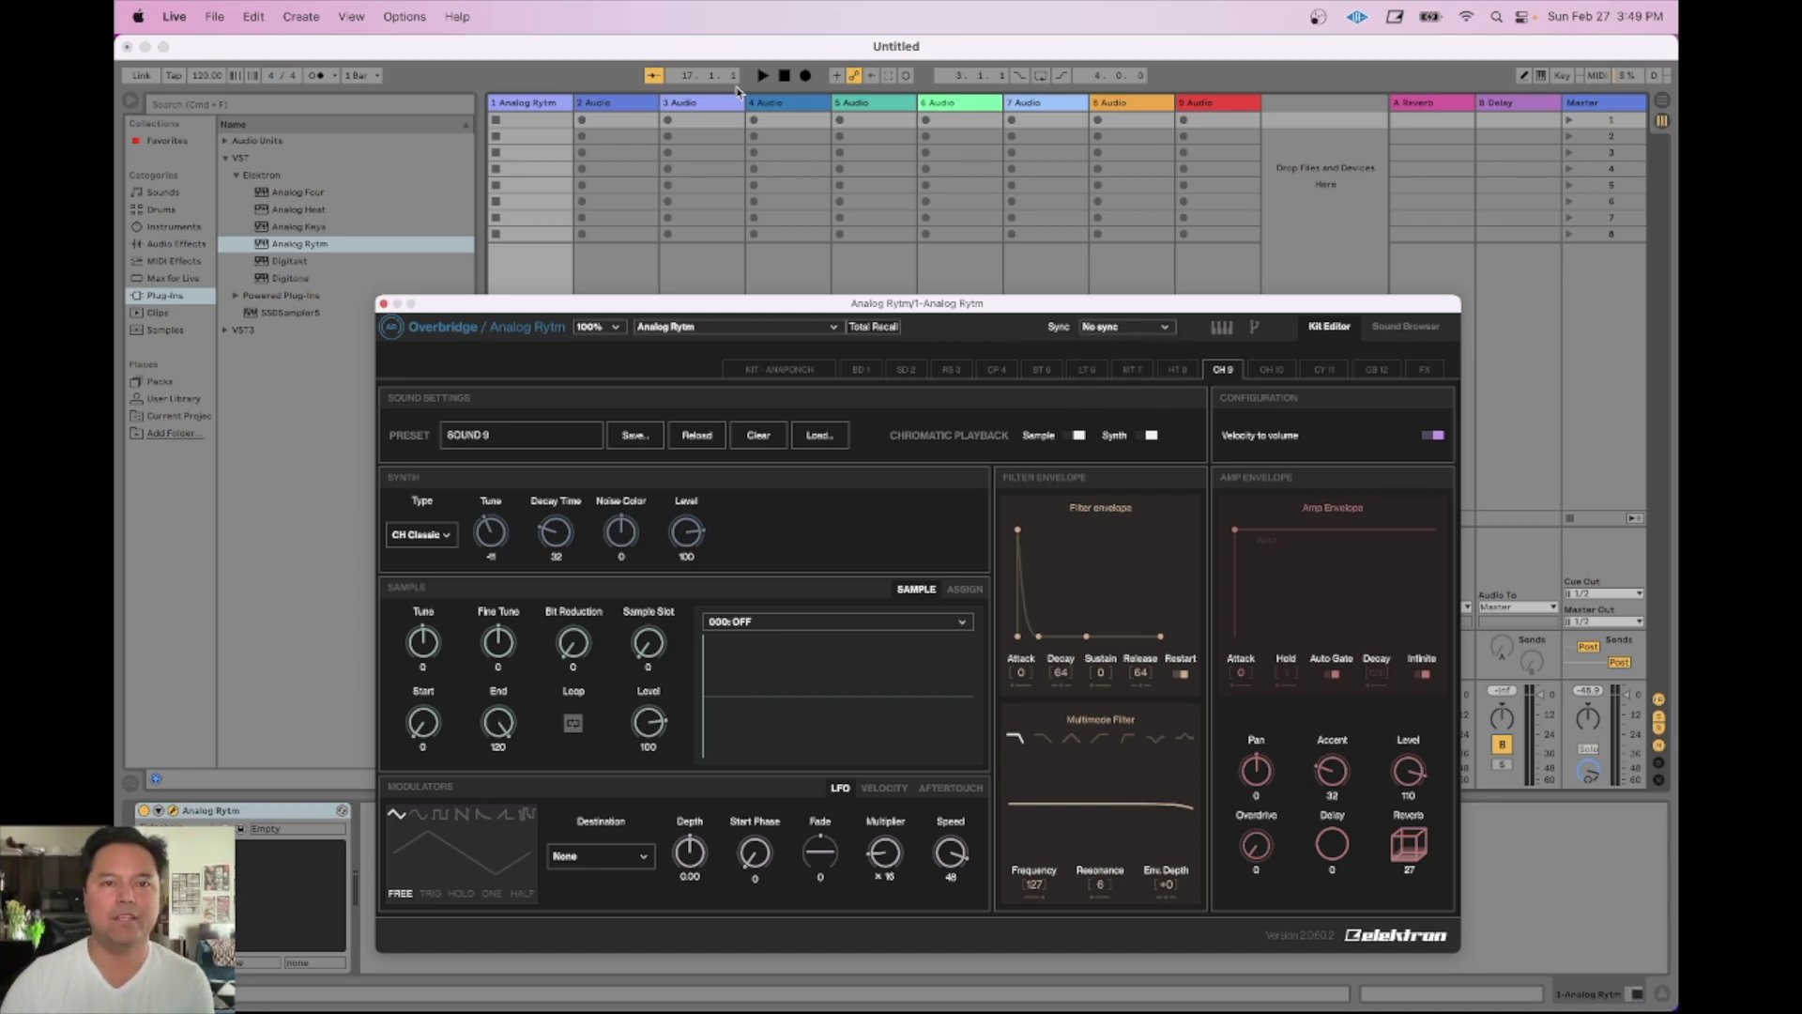